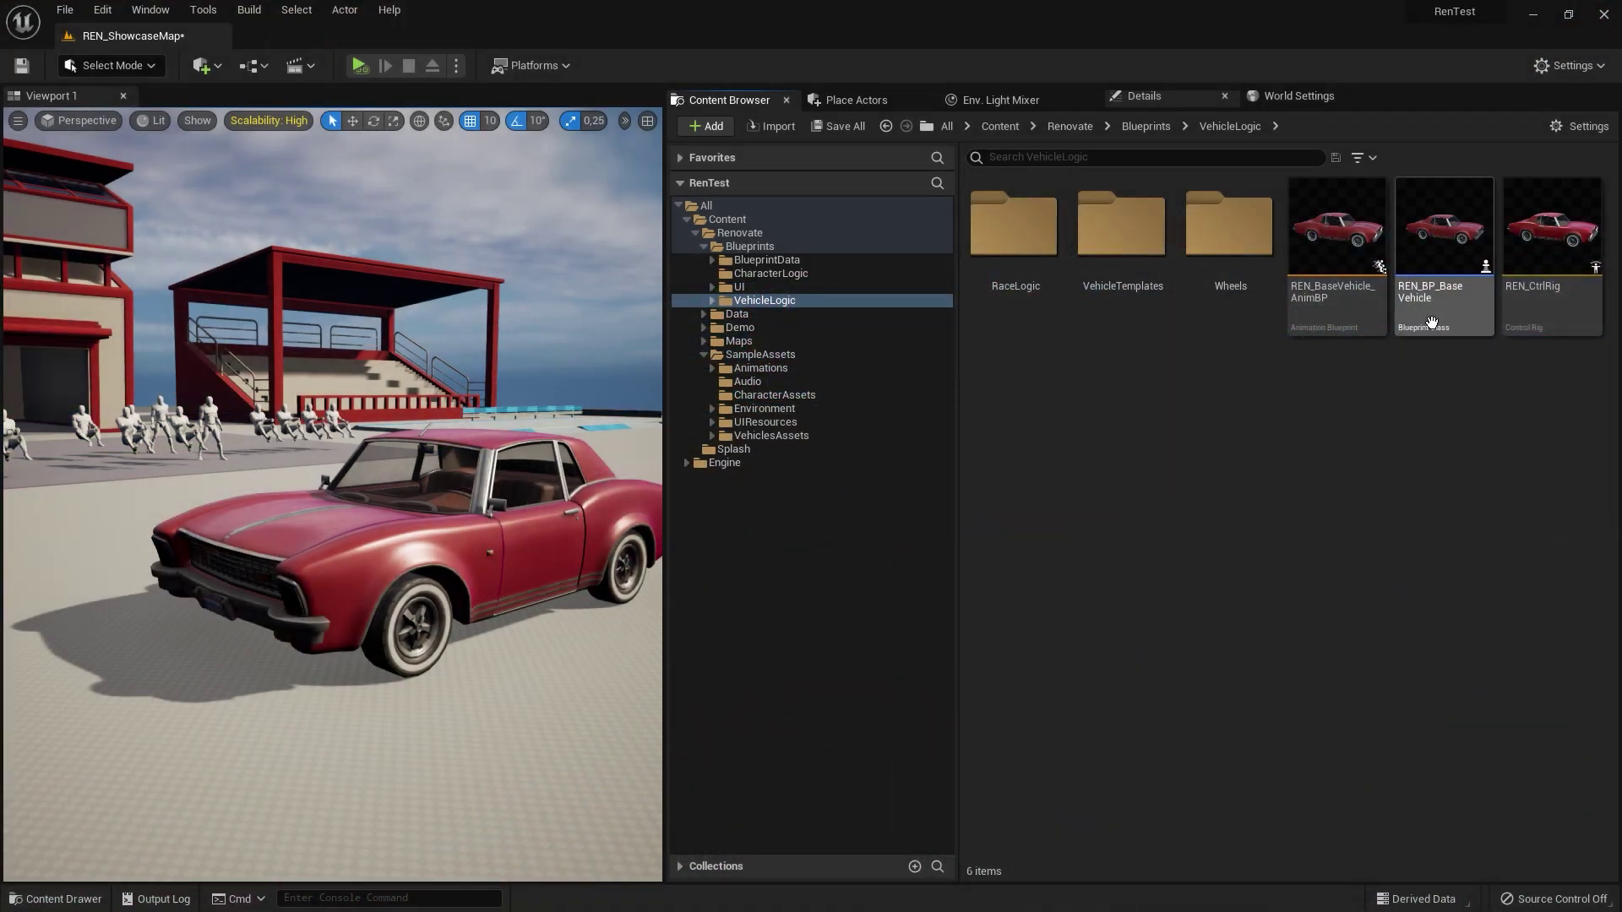
# - Open the VehicleTemplates folder under Blueprints > VehicleLogic in the Content Browser
pyautogui.moveTo(1431, 322)
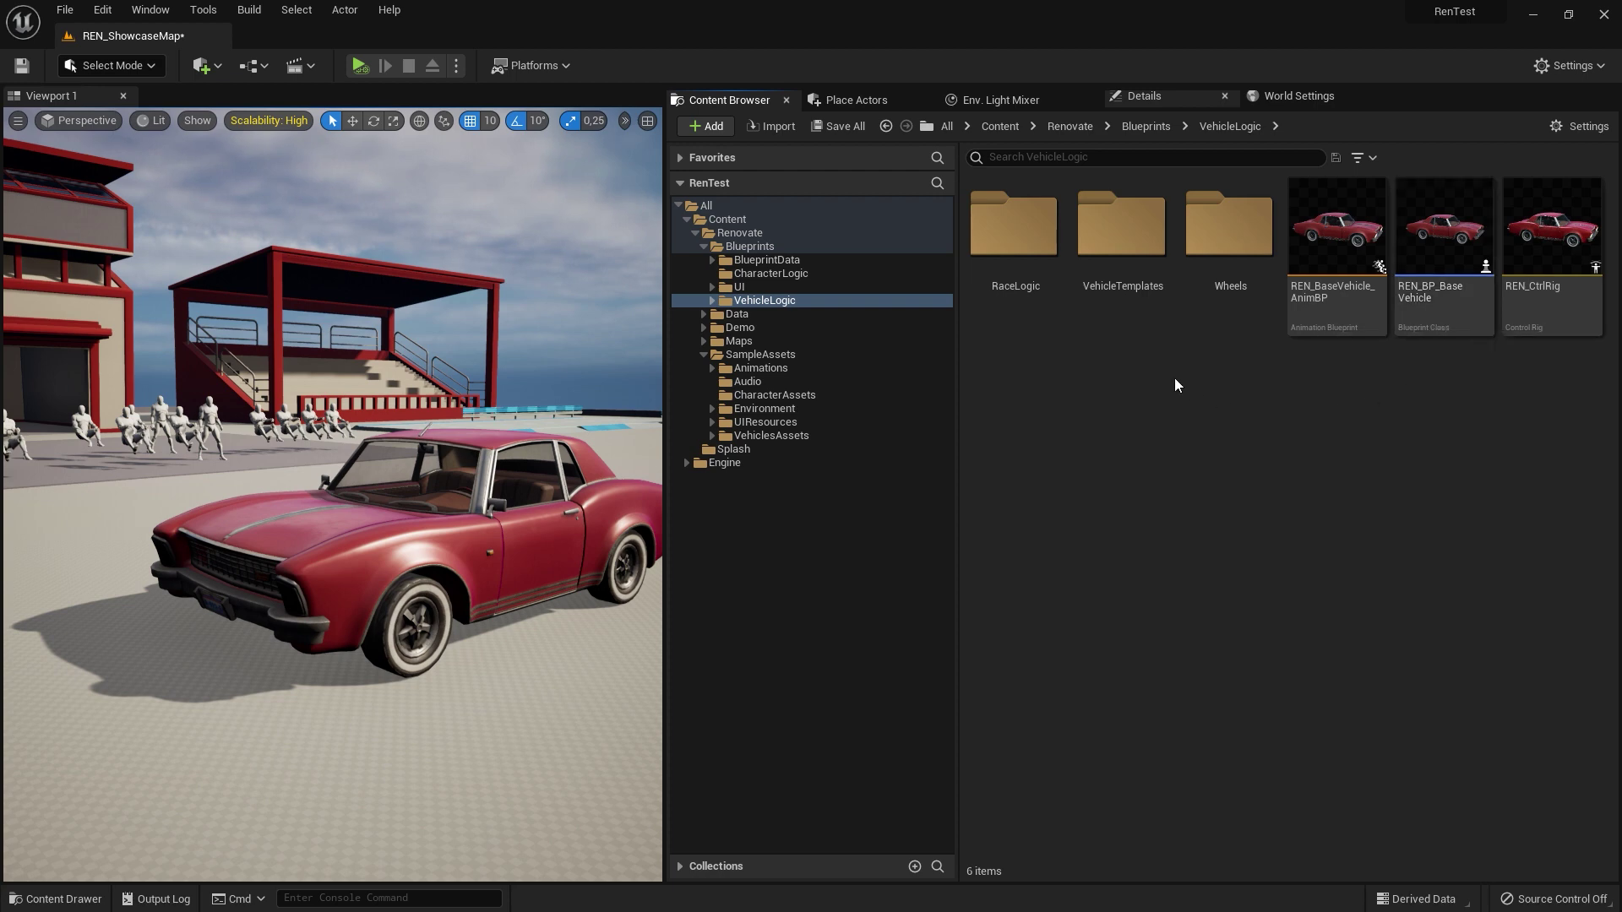
pyautogui.click(1122, 228)
pyautogui.doubleClick(1122, 228)
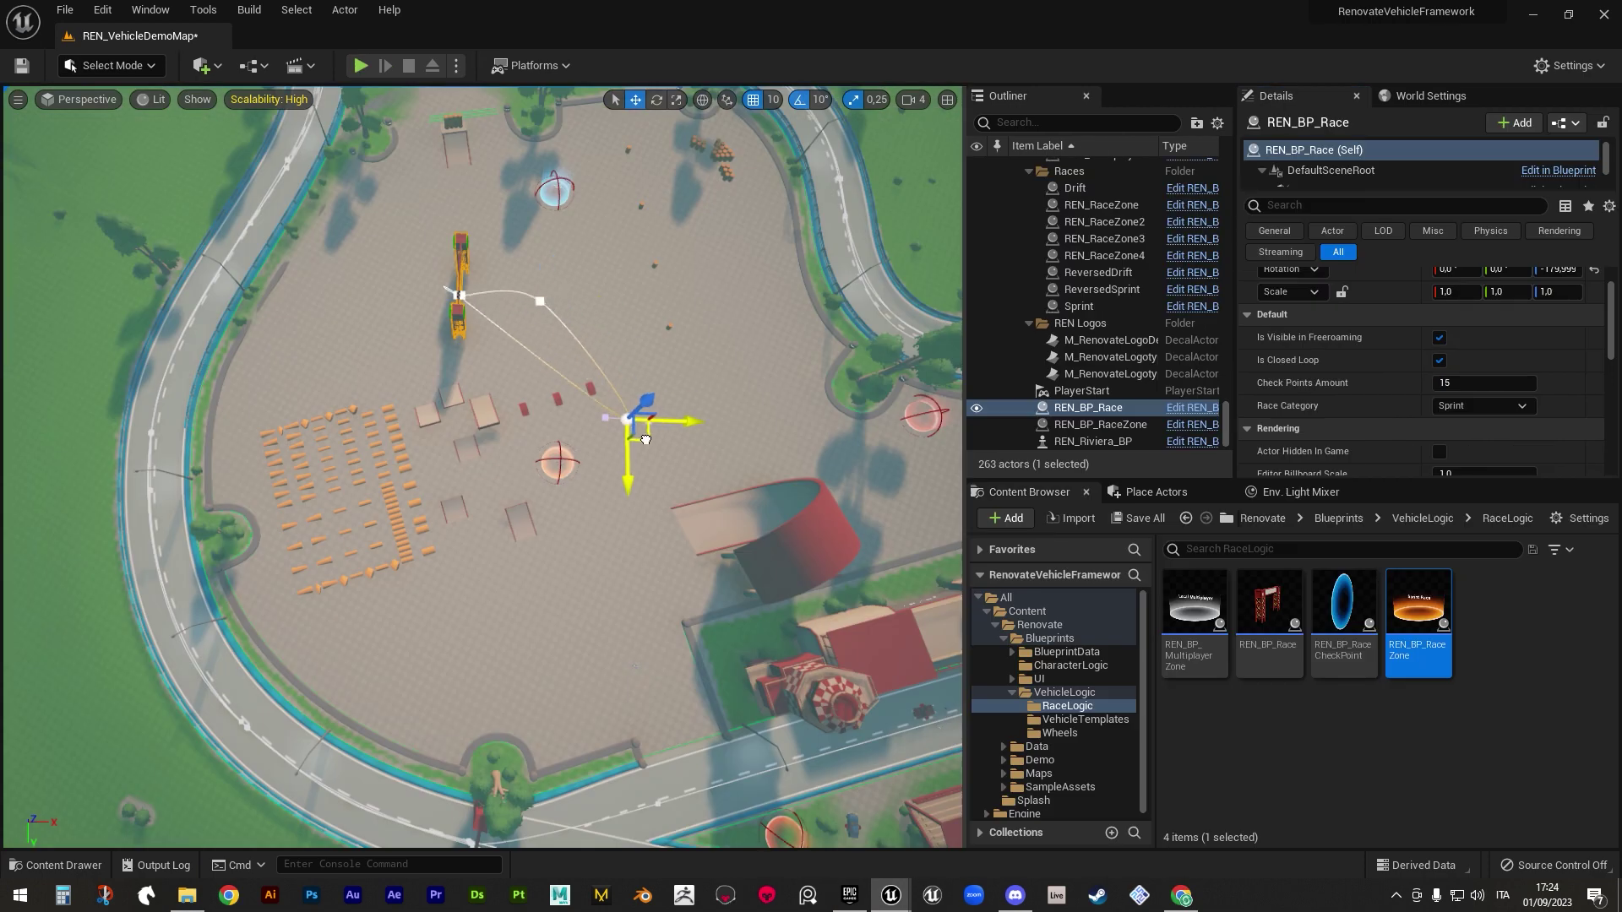
# - Extend the race spline with new looping points, play the race, then launch the RenTest project
pyautogui.keyDown('alt'); pyautogui.moveTo(646, 440); pyautogui.dragTo(351, 646); pyautogui.keyUp('alt')
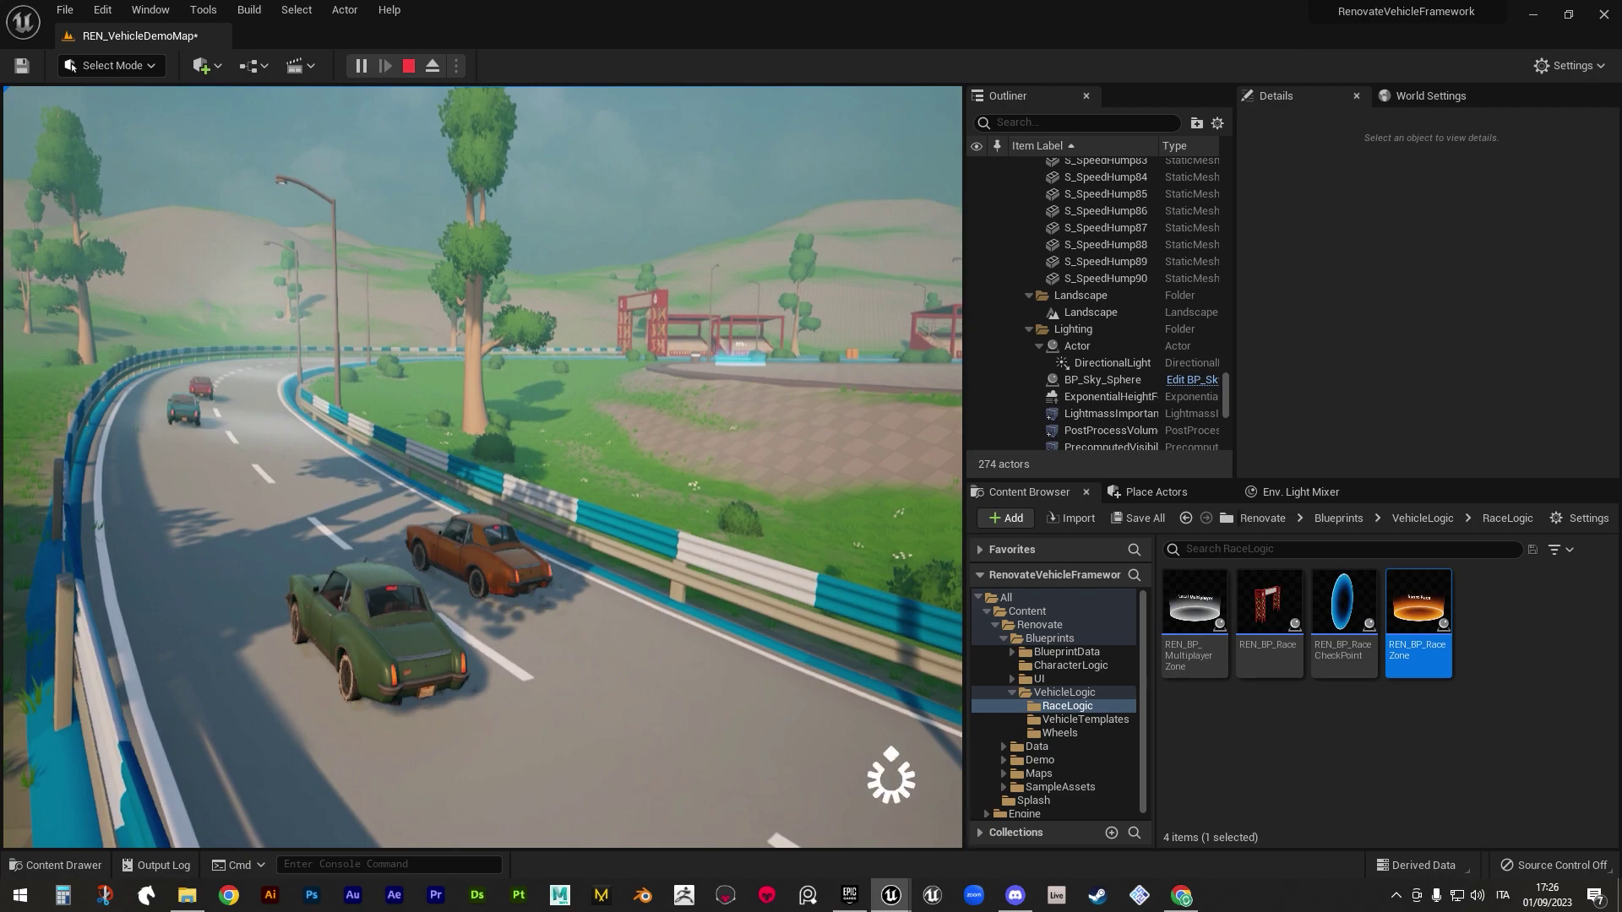
pyautogui.press('w')
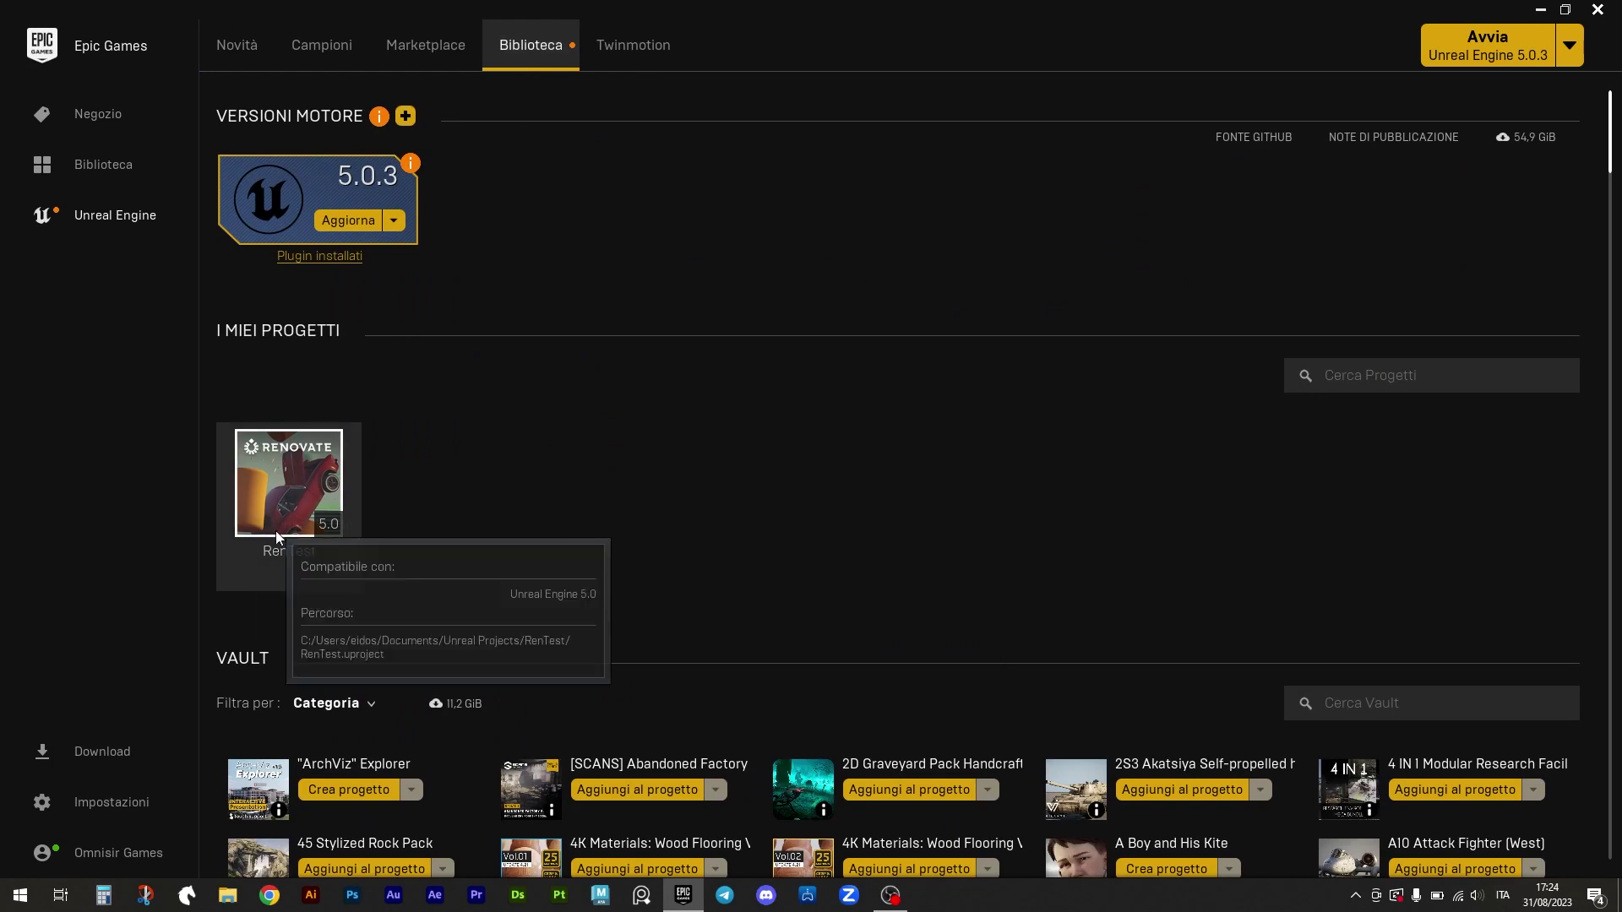
pyautogui.doubleClick(291, 487)
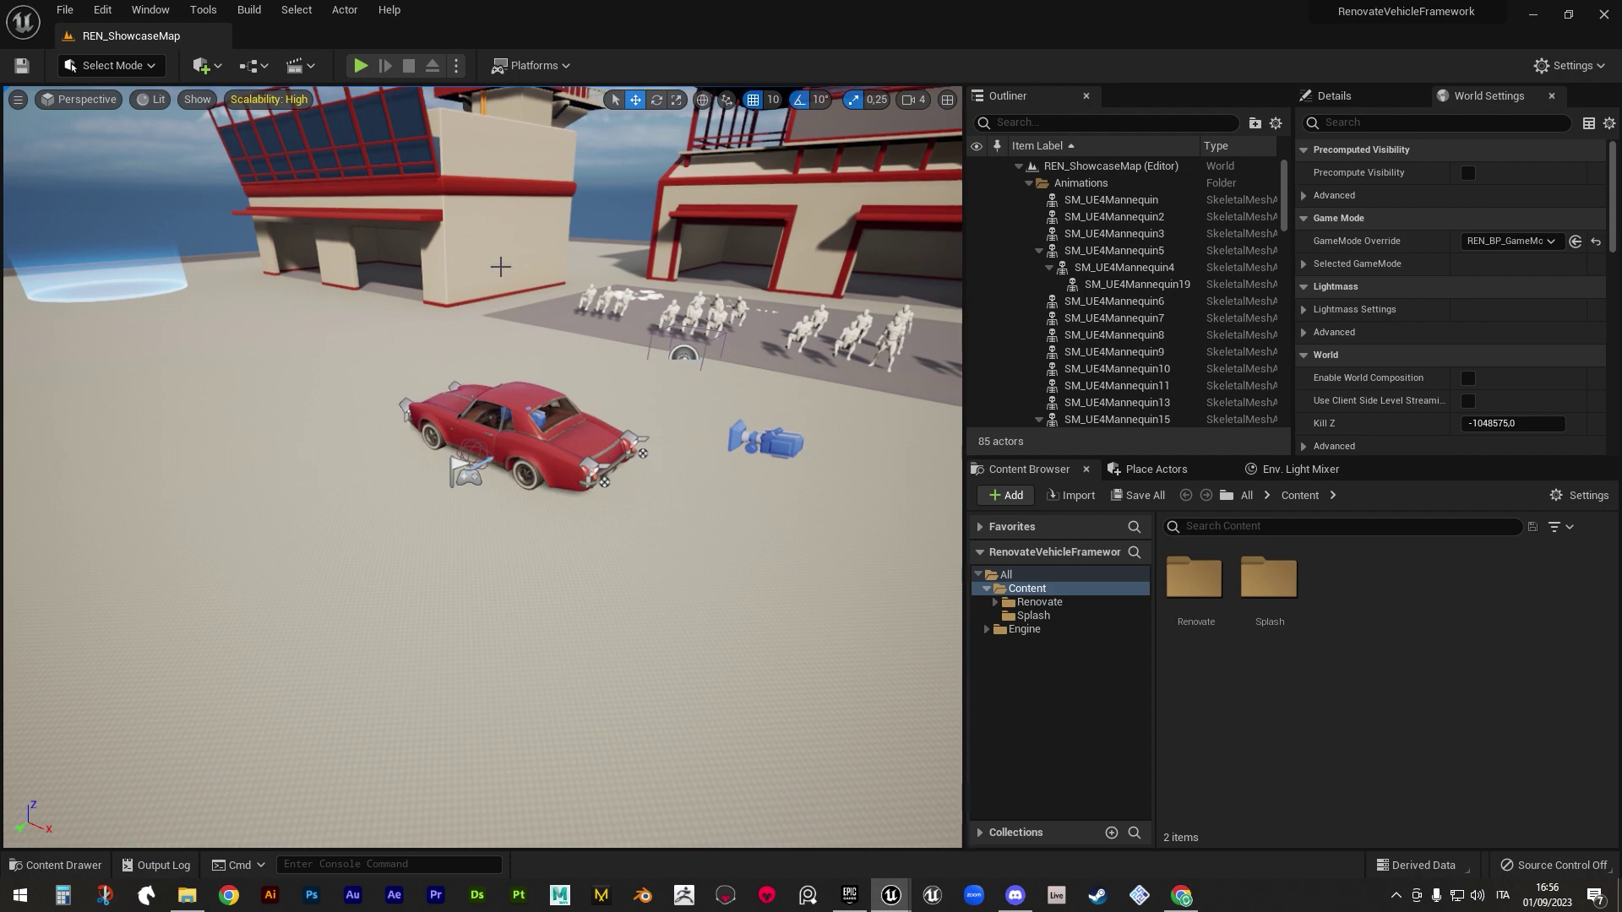
# - Test-drive the car on the showcase map, then simulate PA_Riviera and pull its hood open
pyautogui.hotkey('alt', 'p')
pyautogui.press('e')
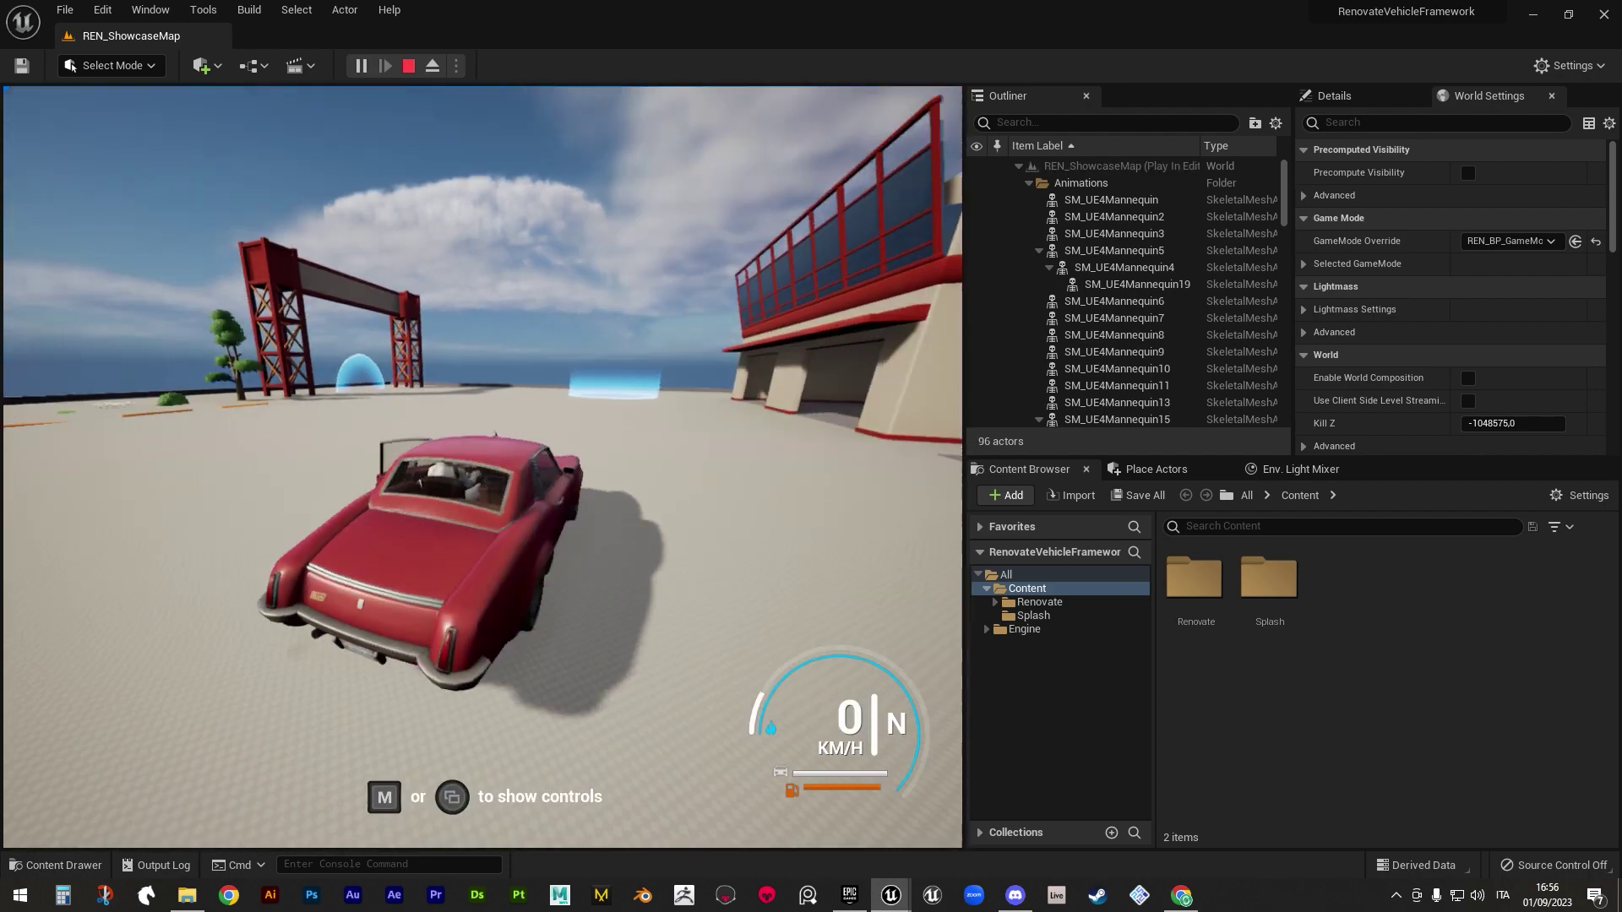
pyautogui.press('w')
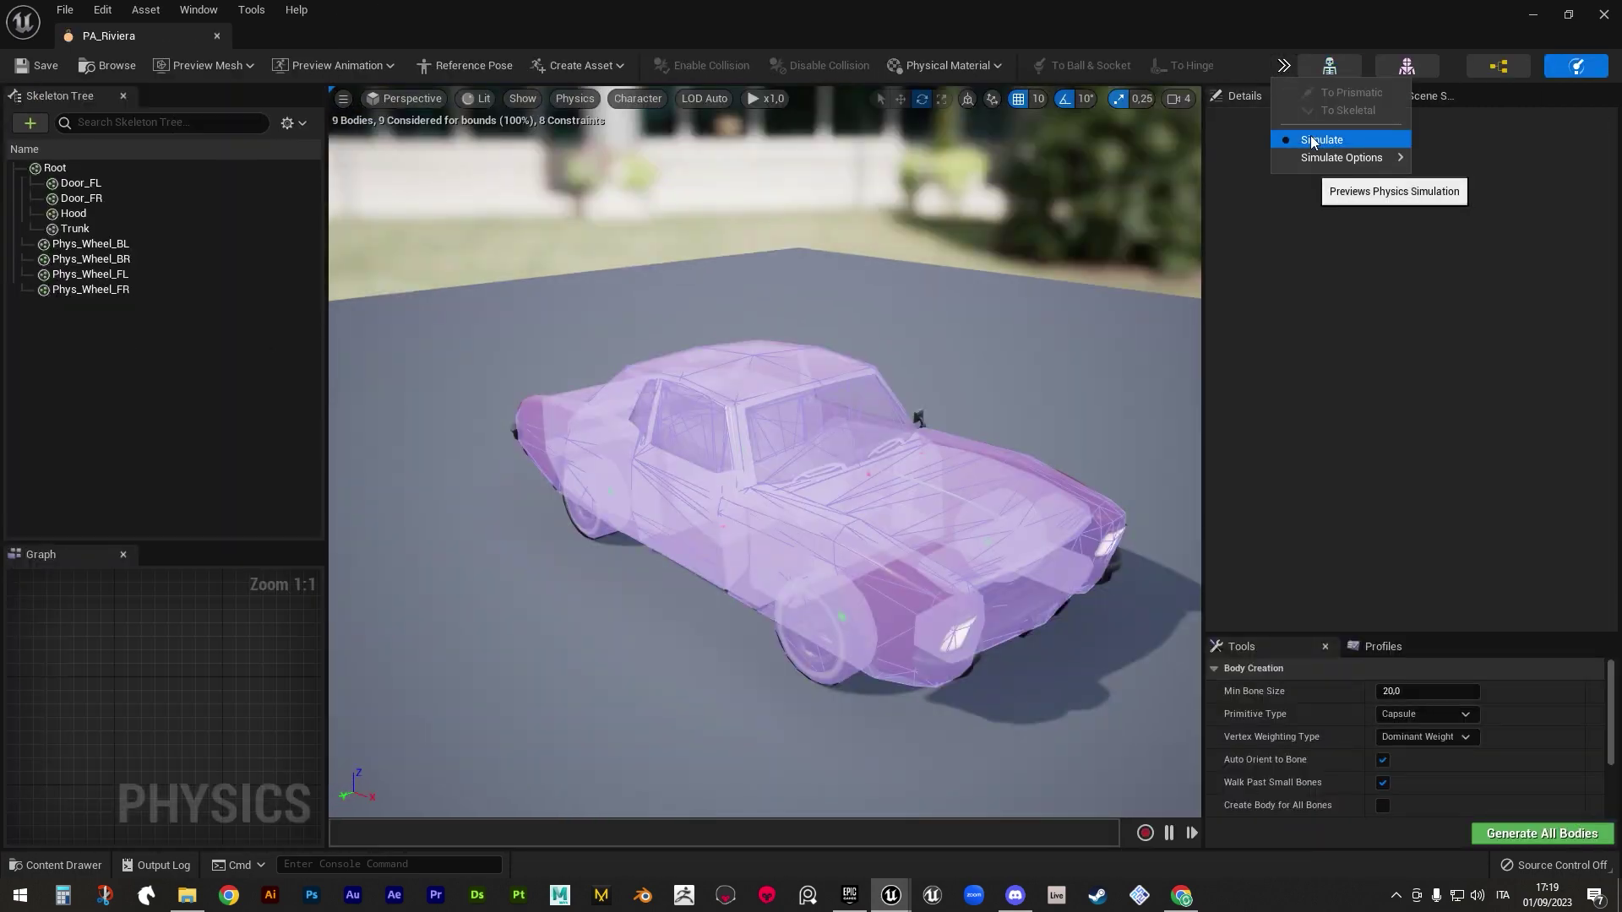
pyautogui.click(1320, 139)
pyautogui.keyDown('ctrl'); pyautogui.moveTo(1006, 496); pyautogui.dragTo(1402, 33, button='right'); pyautogui.keyUp('ctrl')
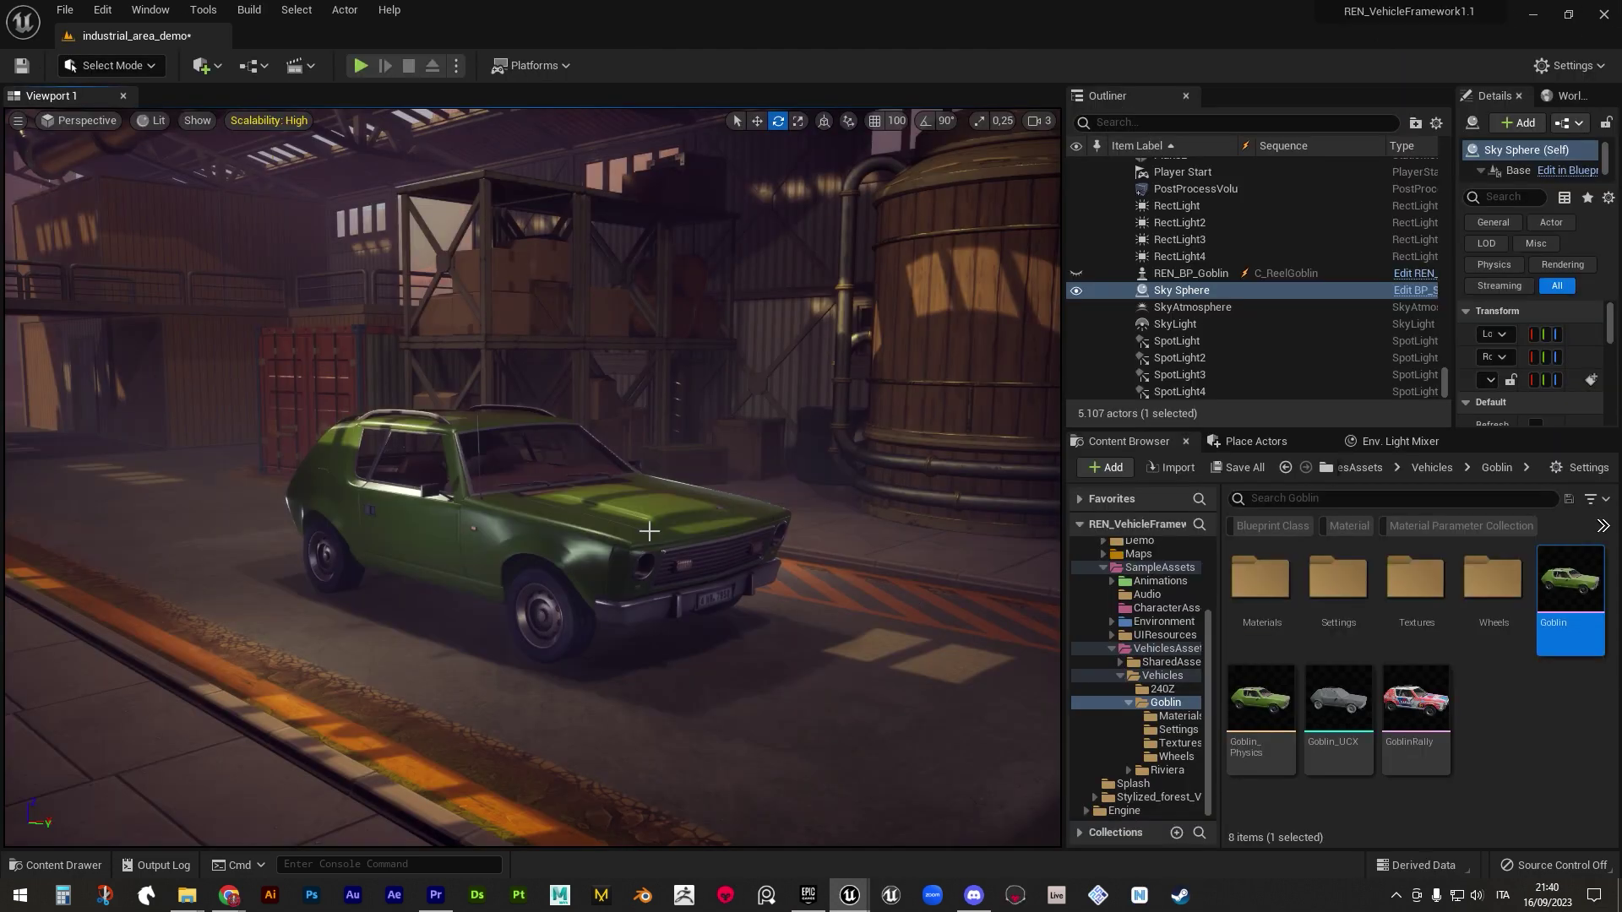
# - Replace the parked green car with the GoblinRally model
pyautogui.rightClick(649, 531)
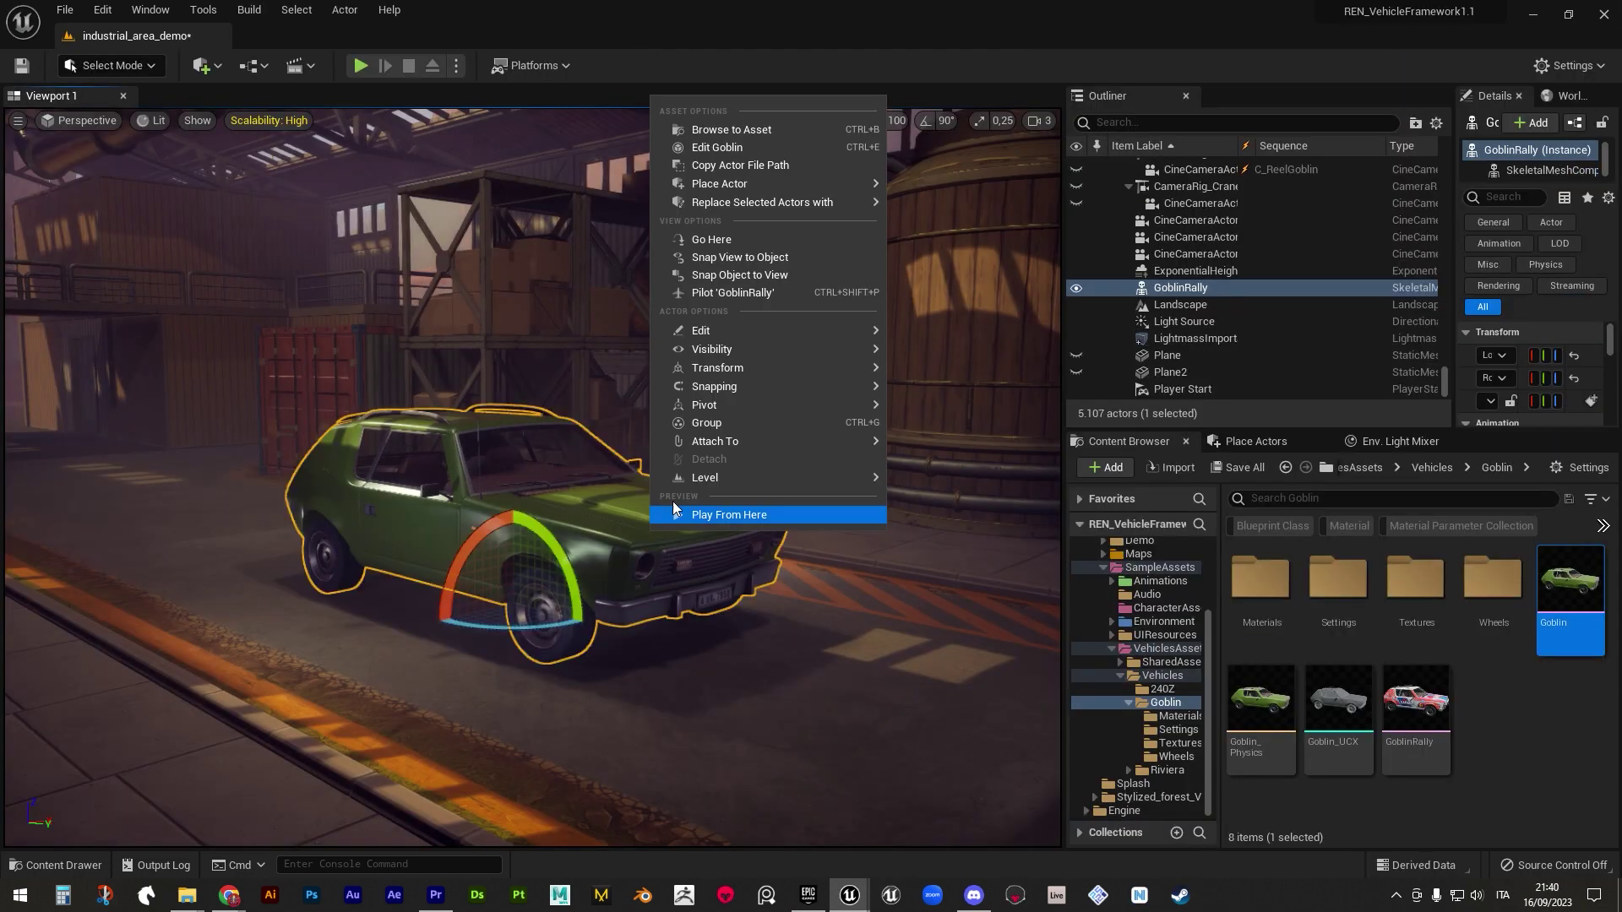
pyautogui.moveTo(740, 203)
pyautogui.click(953, 354)
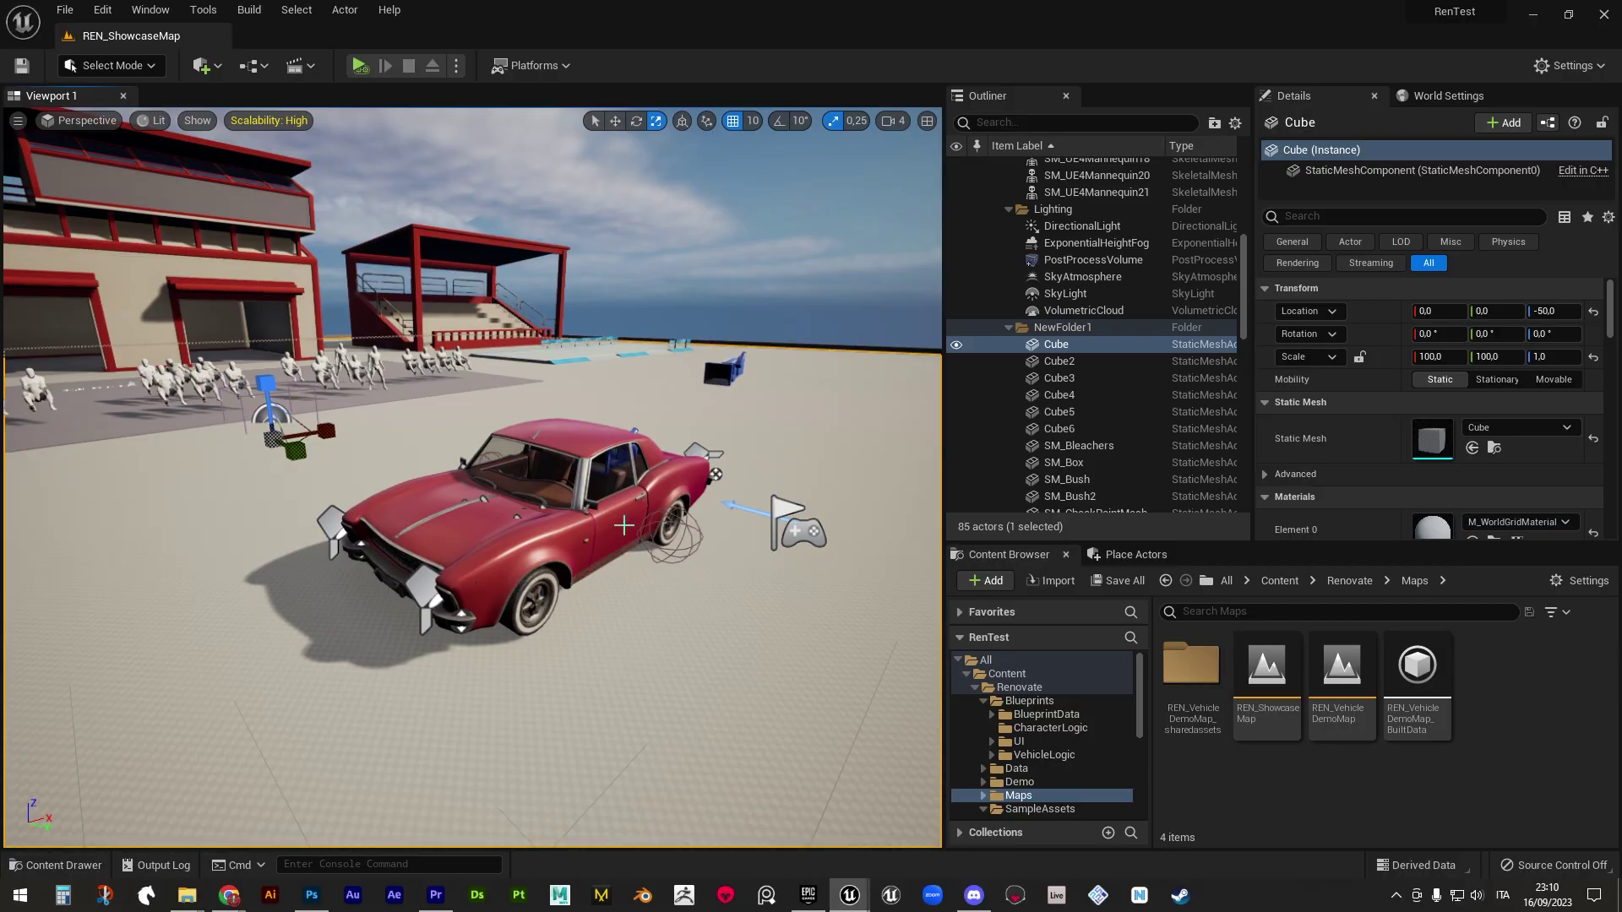
# - Apply the Pink, then Green, then Blue colour palettes to the selected Riviera car
pyautogui.click(623, 526)
pyautogui.scroll(-5, 1351, 461)
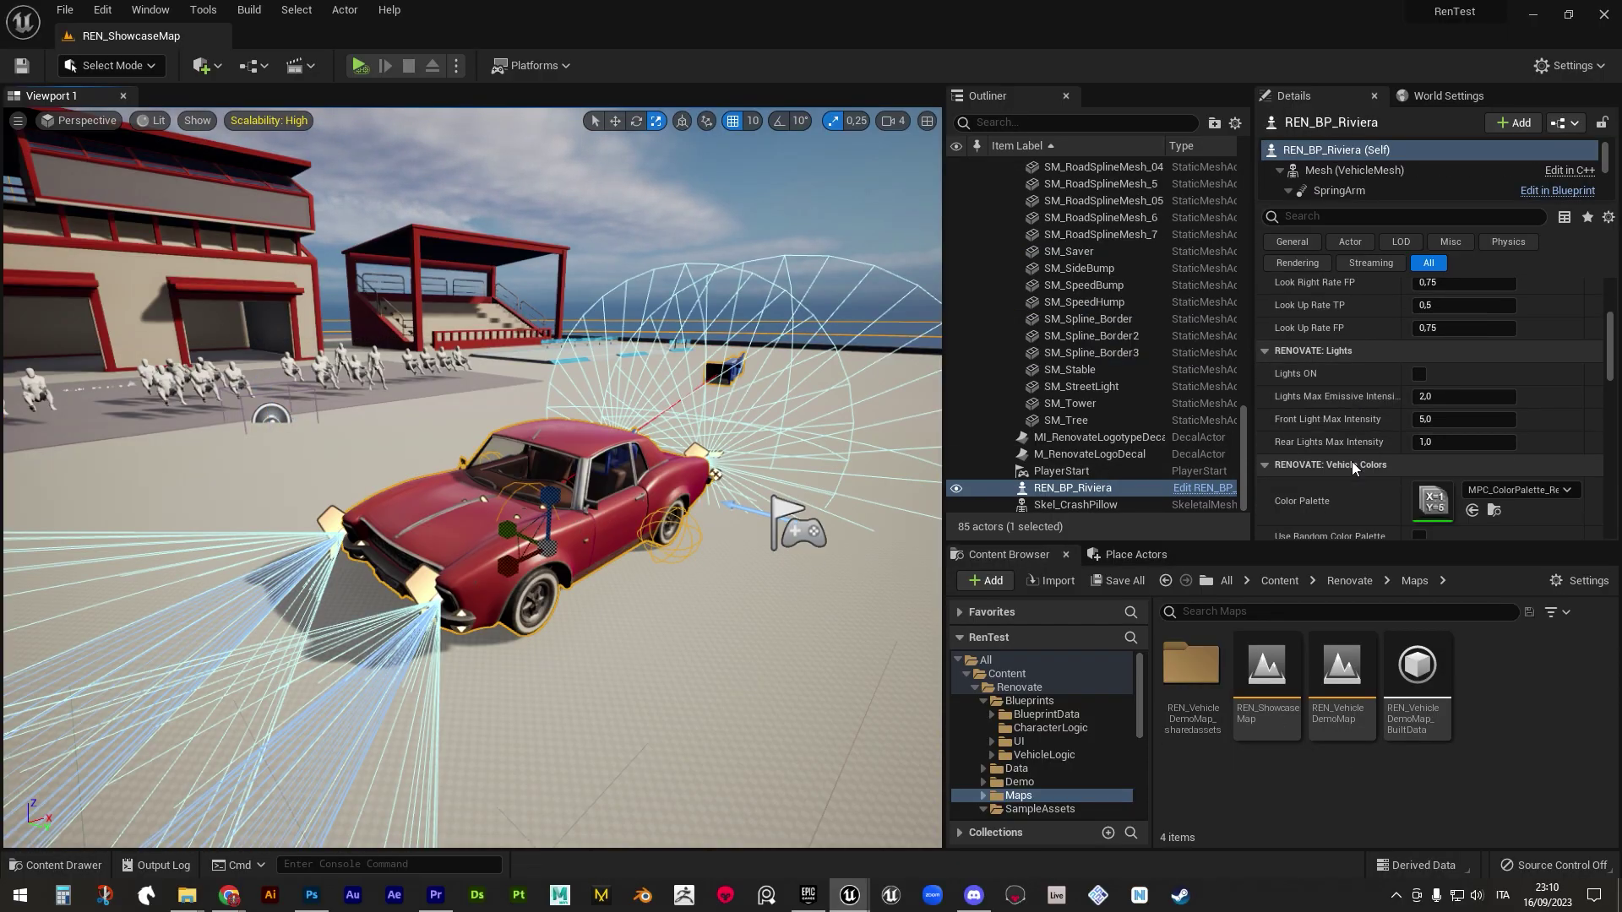
pyautogui.scroll(-8, 1352, 462)
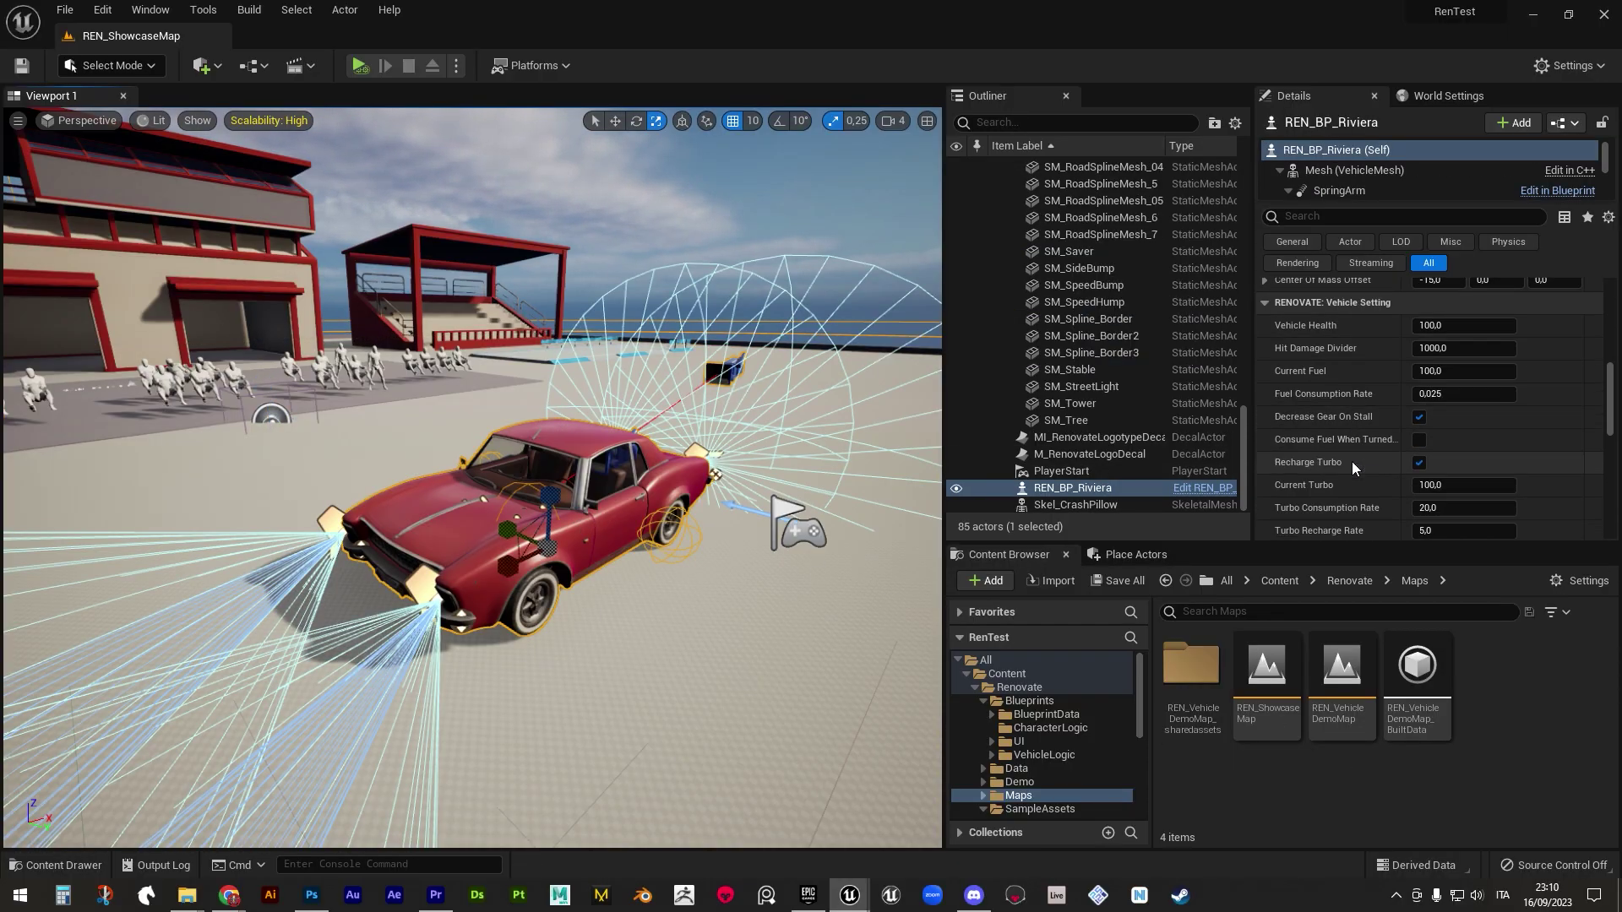
pyautogui.scroll(-6, 1352, 461)
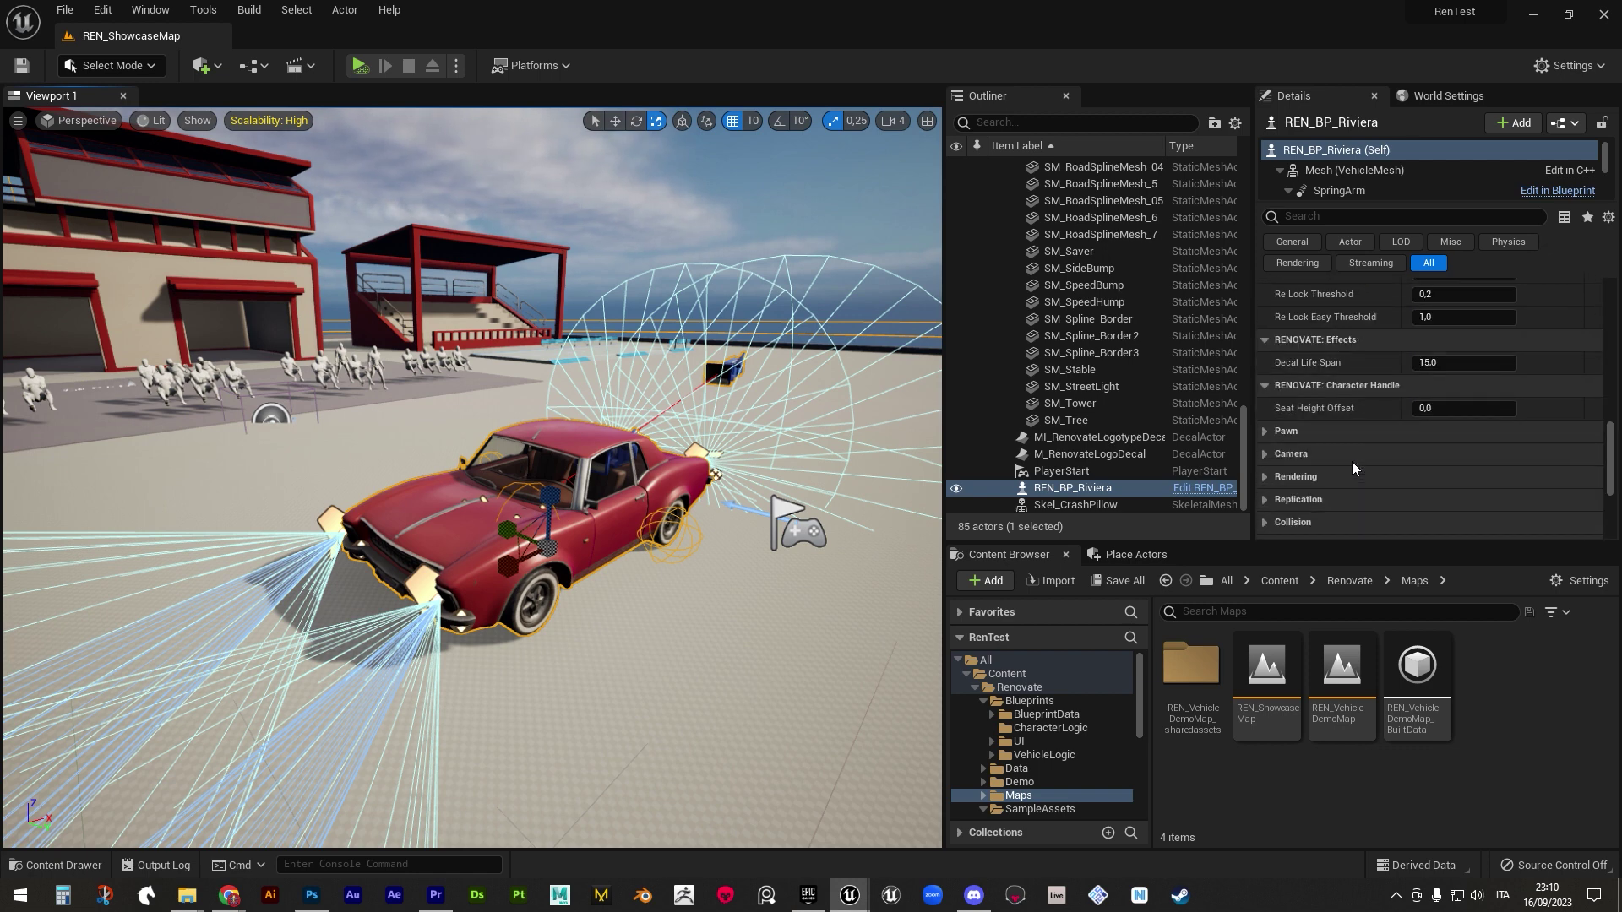
pyautogui.scroll(7, 1352, 461)
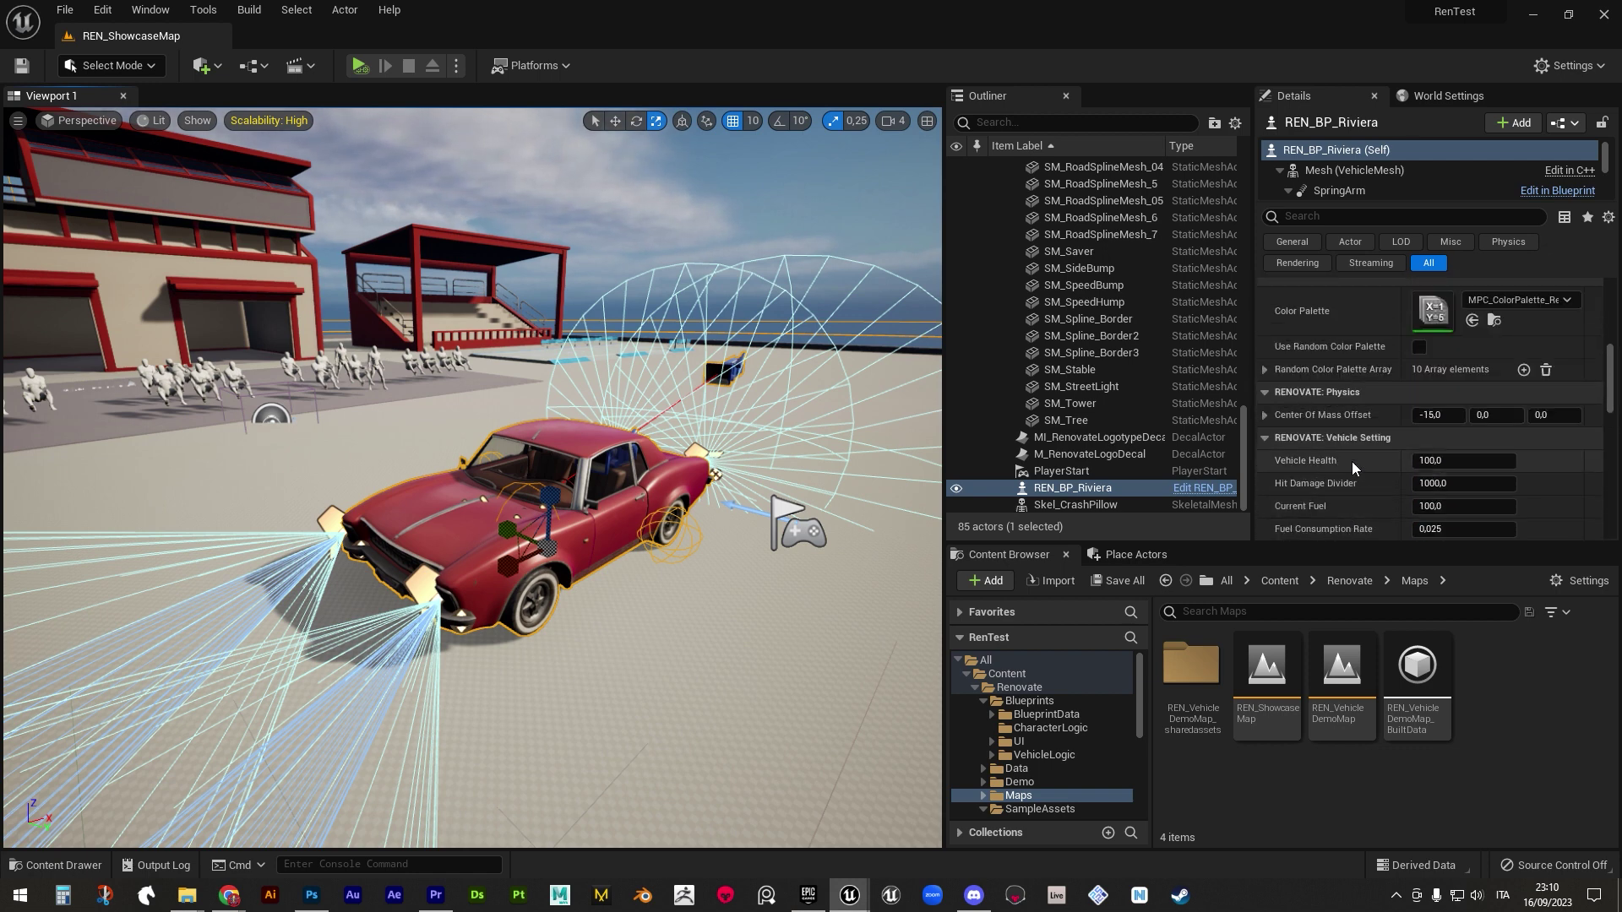
pyautogui.scroll(1, 1352, 461)
pyautogui.click(1479, 382)
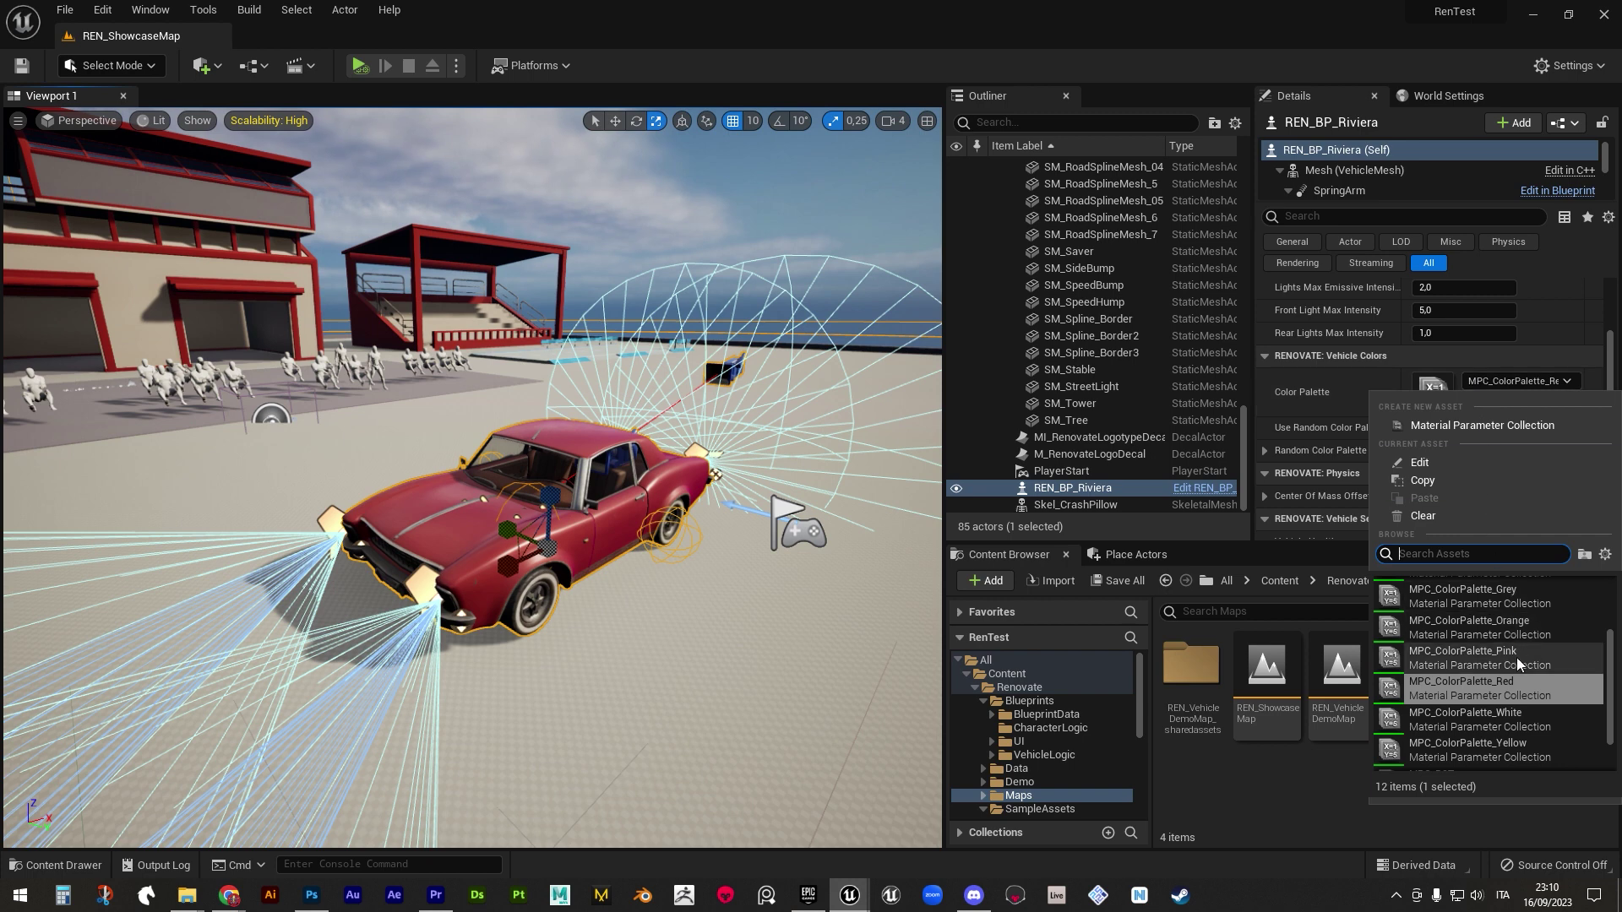
pyautogui.click(1517, 658)
pyautogui.click(1499, 382)
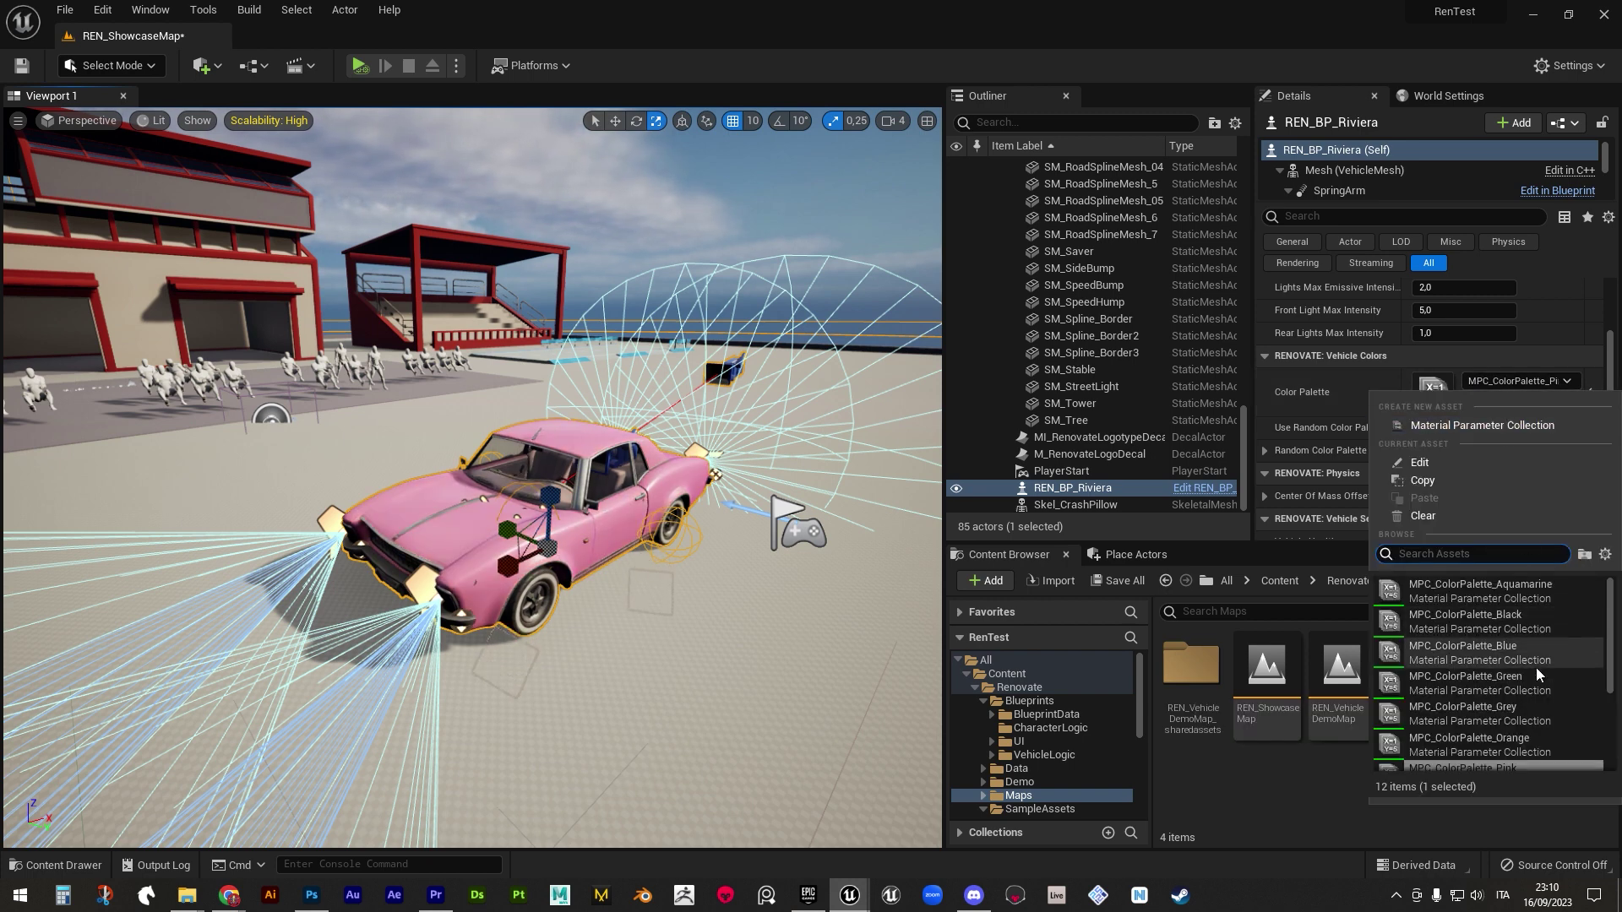
pyautogui.click(1536, 677)
pyautogui.click(1517, 384)
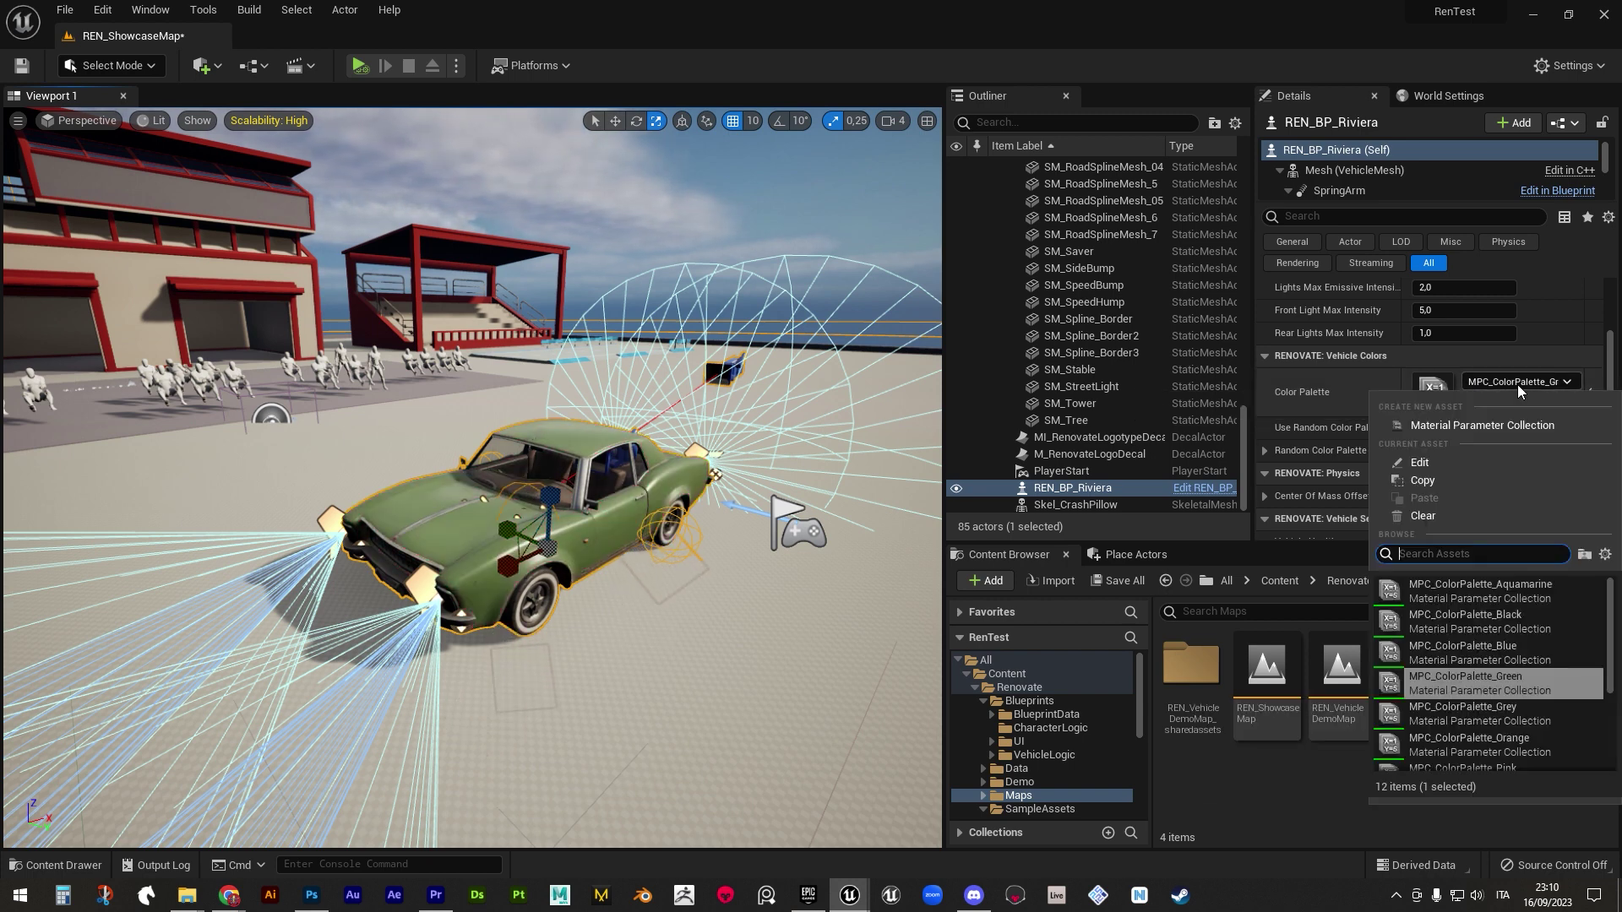
pyautogui.click(1534, 645)
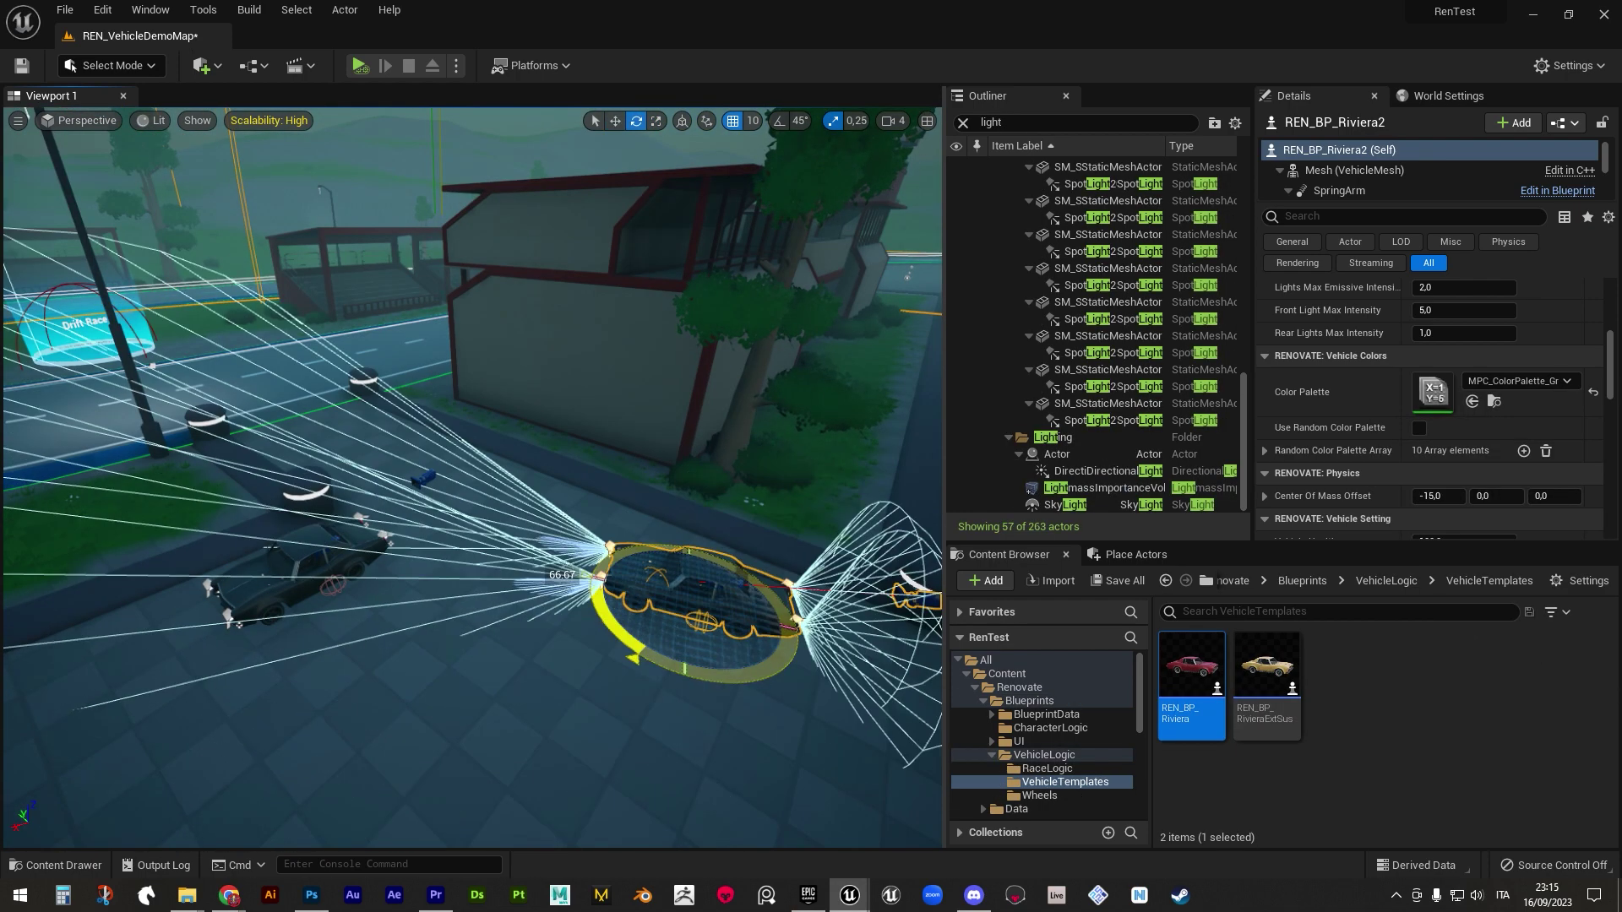
# - Switch the car to the Orange palette and turn its lights on
pyautogui.click(1518, 381)
pyautogui.click(1520, 709)
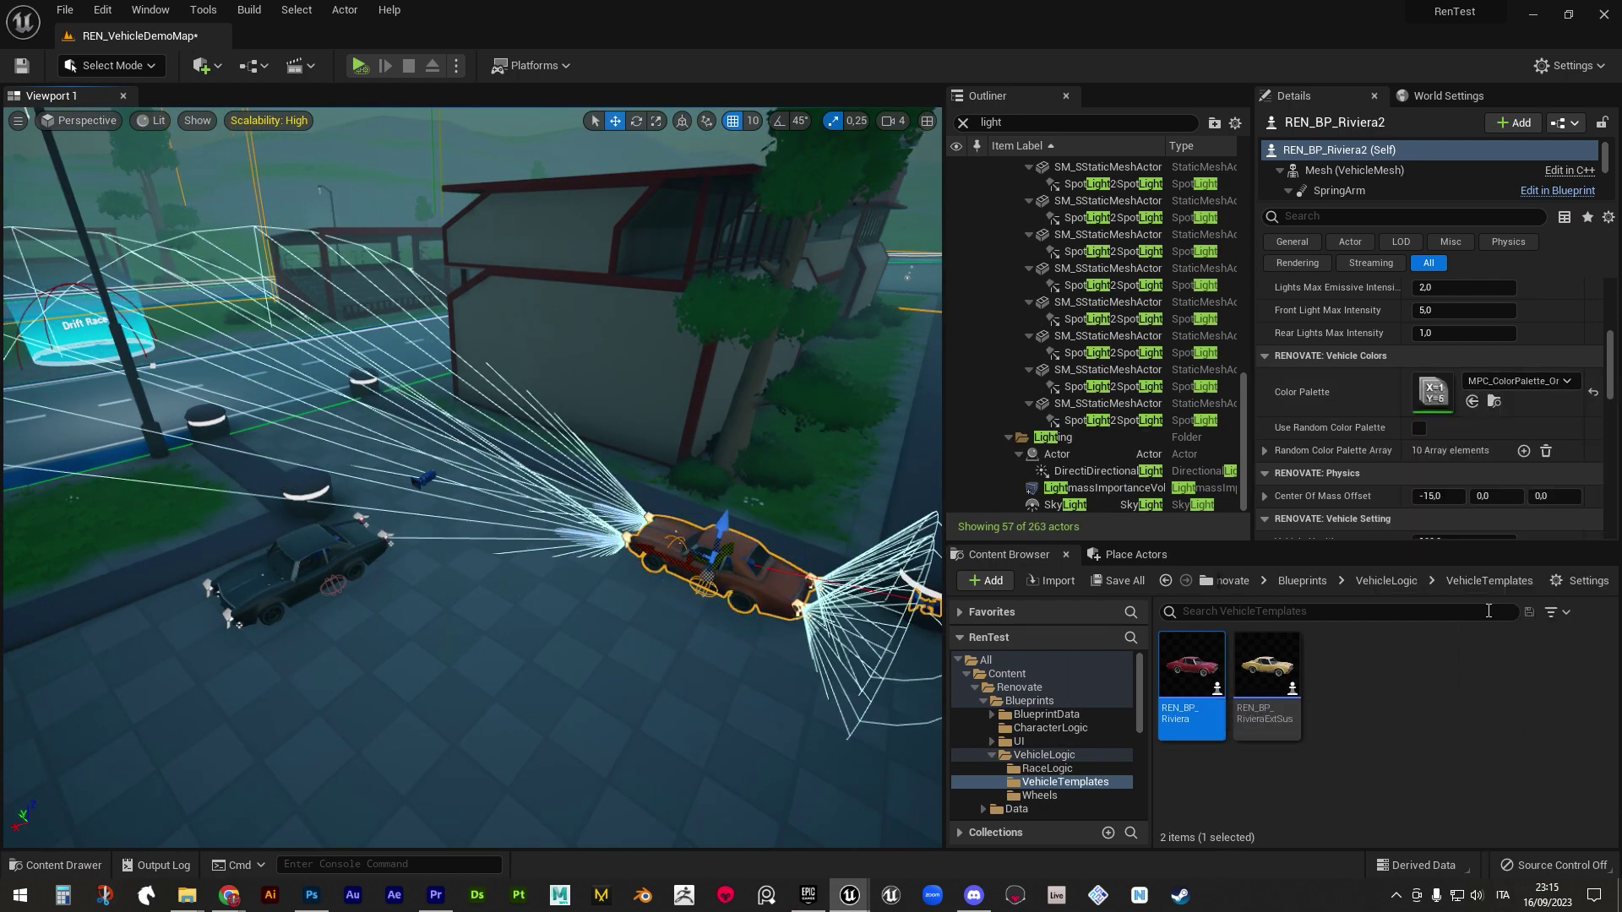
pyautogui.scroll(3, 1420, 378)
pyautogui.click(1420, 373)
pyautogui.click(761, 832)
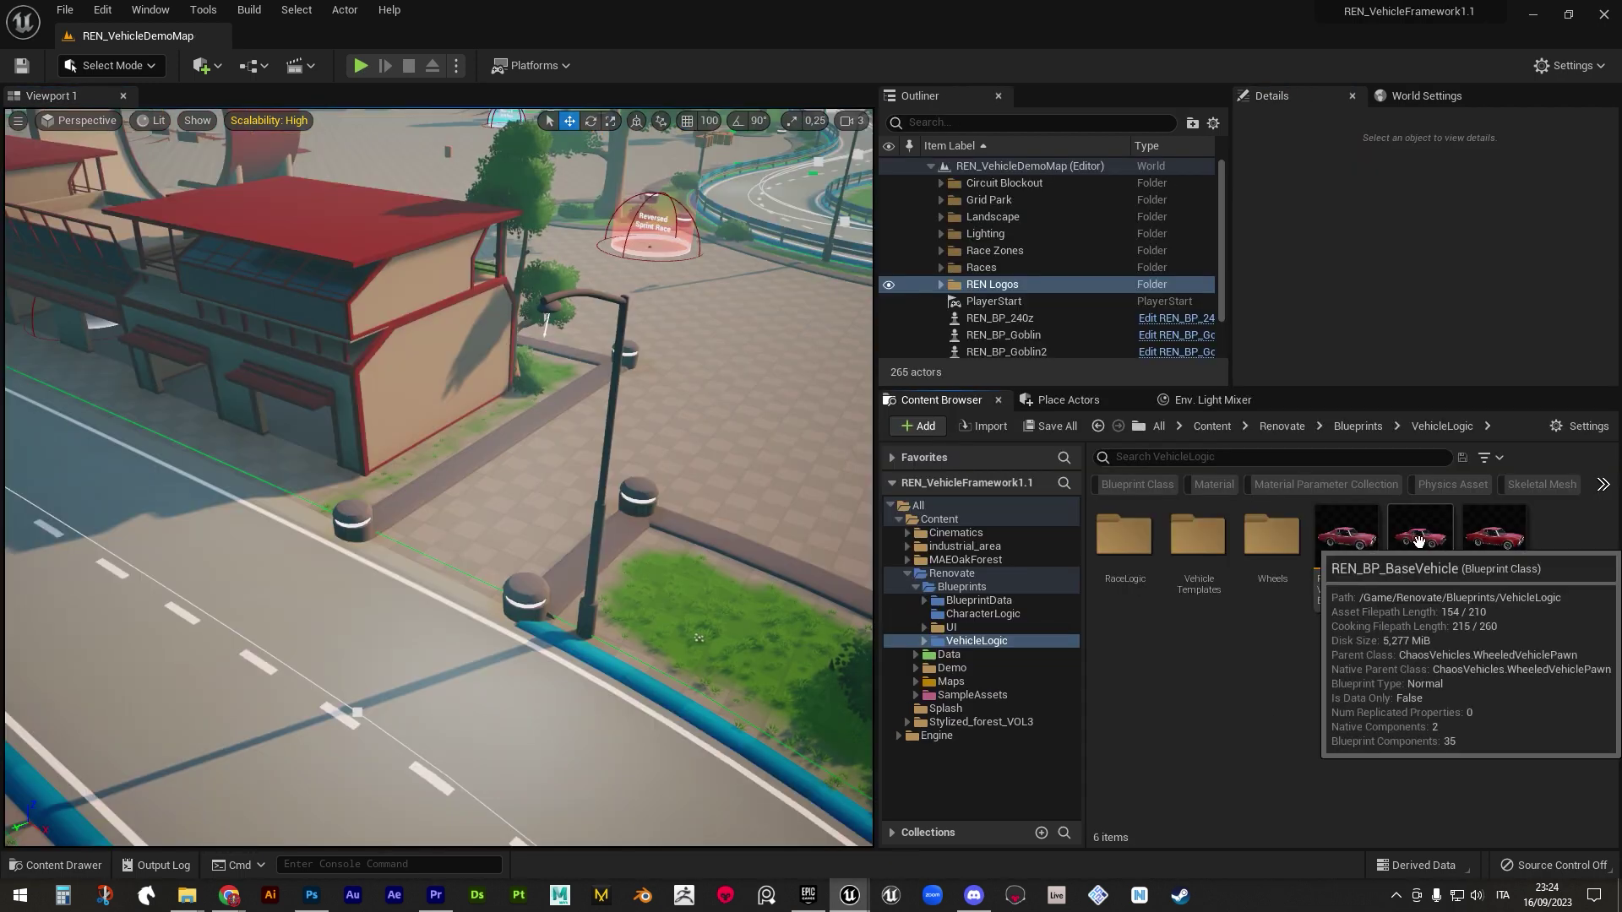
# - Create a NewVehicle child blueprint of REN_BP_BaseVehicle and set its skeletal mesh to GoblinRally
pyautogui.rightClick(1418, 541)
pyautogui.click(1432, 174)
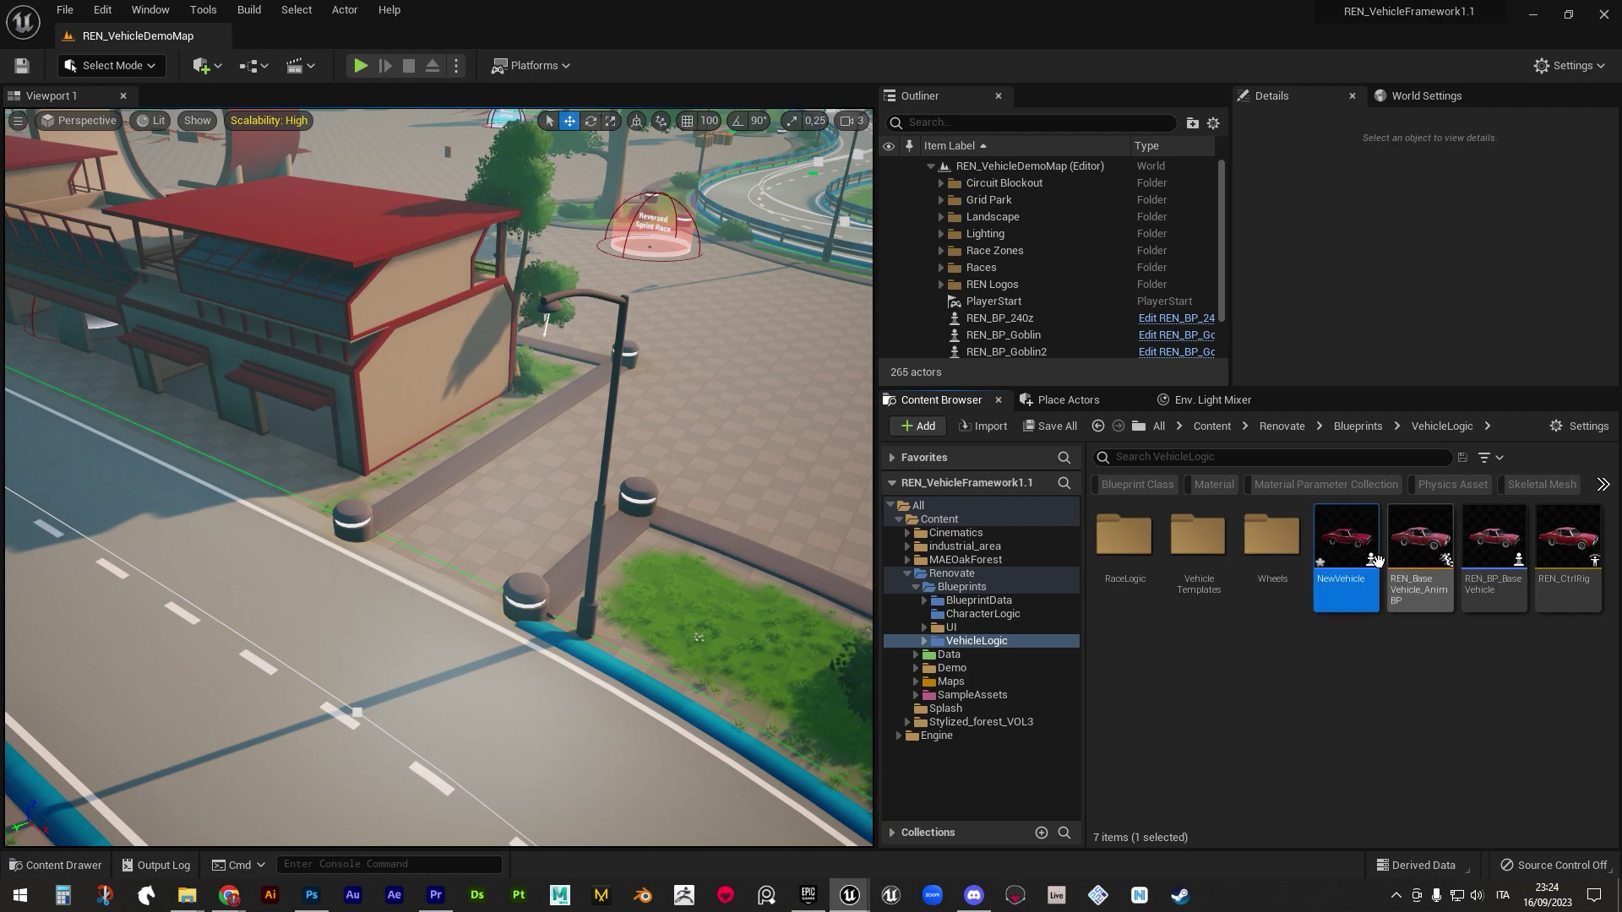
pyautogui.doubleClick(1494, 537)
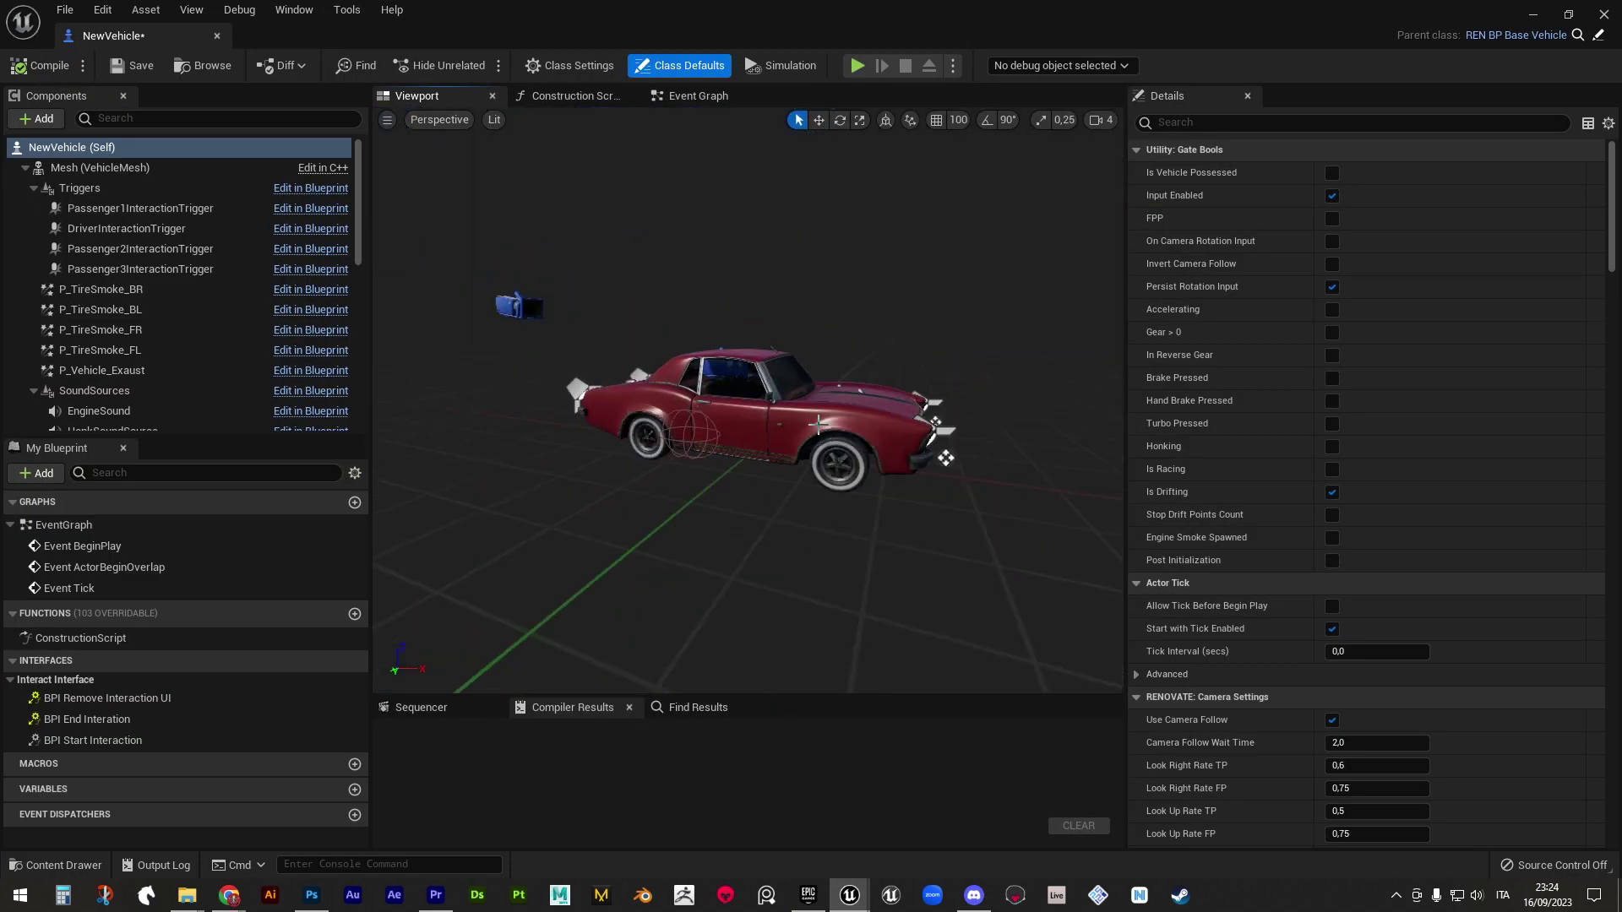
pyautogui.click(100, 167)
pyautogui.click(1402, 517)
pyautogui.write('goblin')
pyautogui.click(1436, 324)
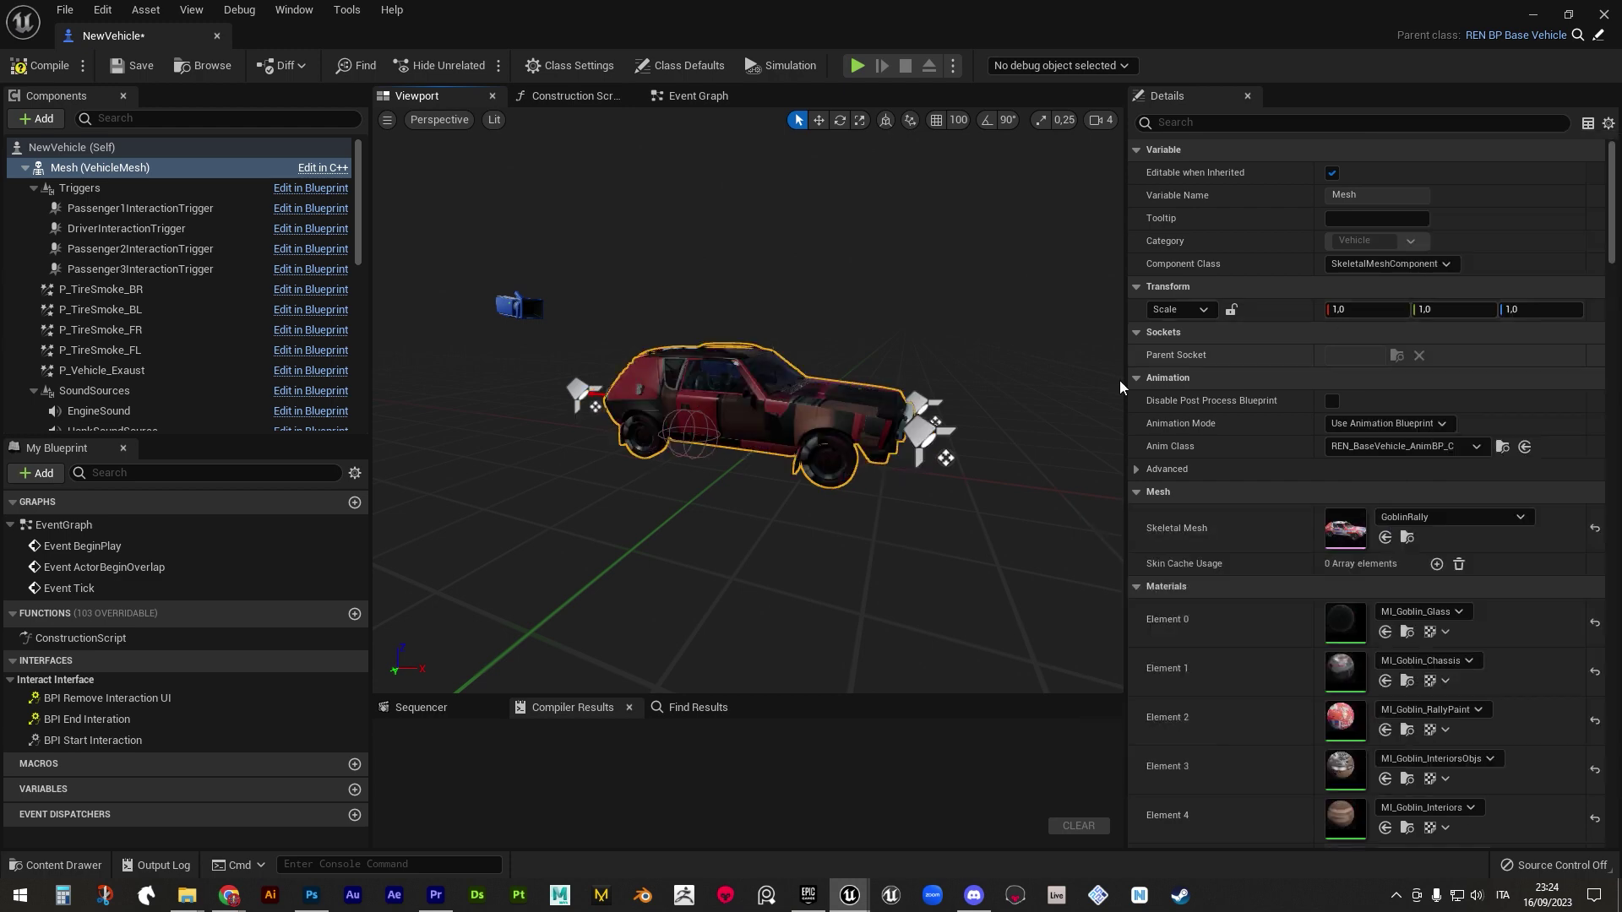
# - Move the rear light onto the Goblin car's rear and place NewVehicle on the track
pyautogui.click(936, 420)
pyautogui.press('w')
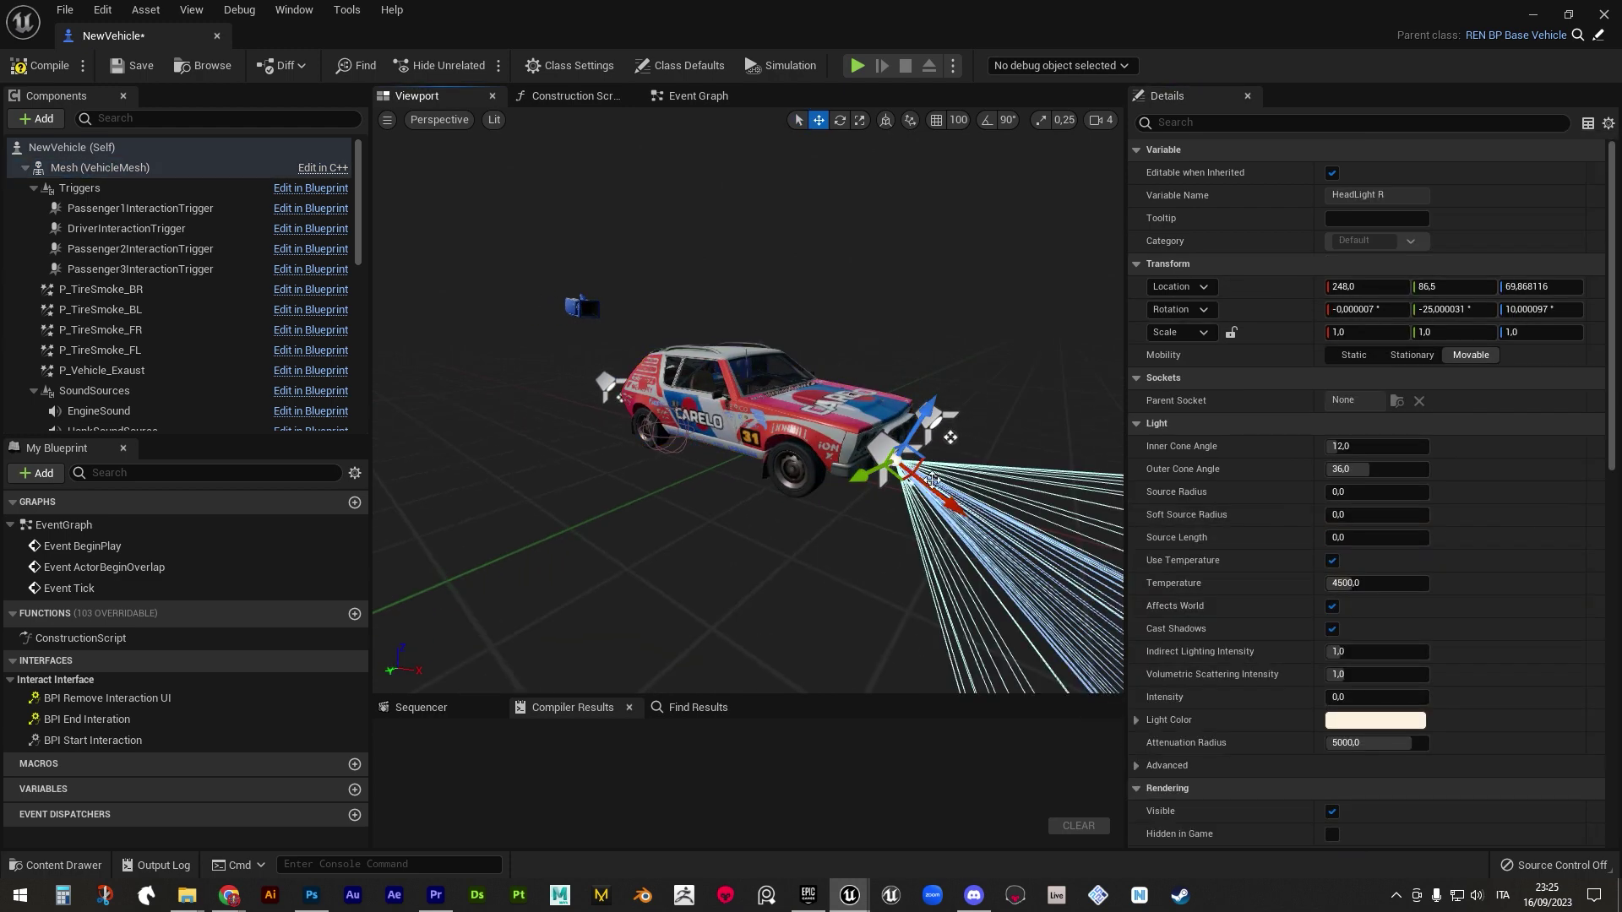
pyautogui.keyDown('alt'); pyautogui.moveTo(935, 419); pyautogui.dragTo(638, 409); pyautogui.keyUp('alt')
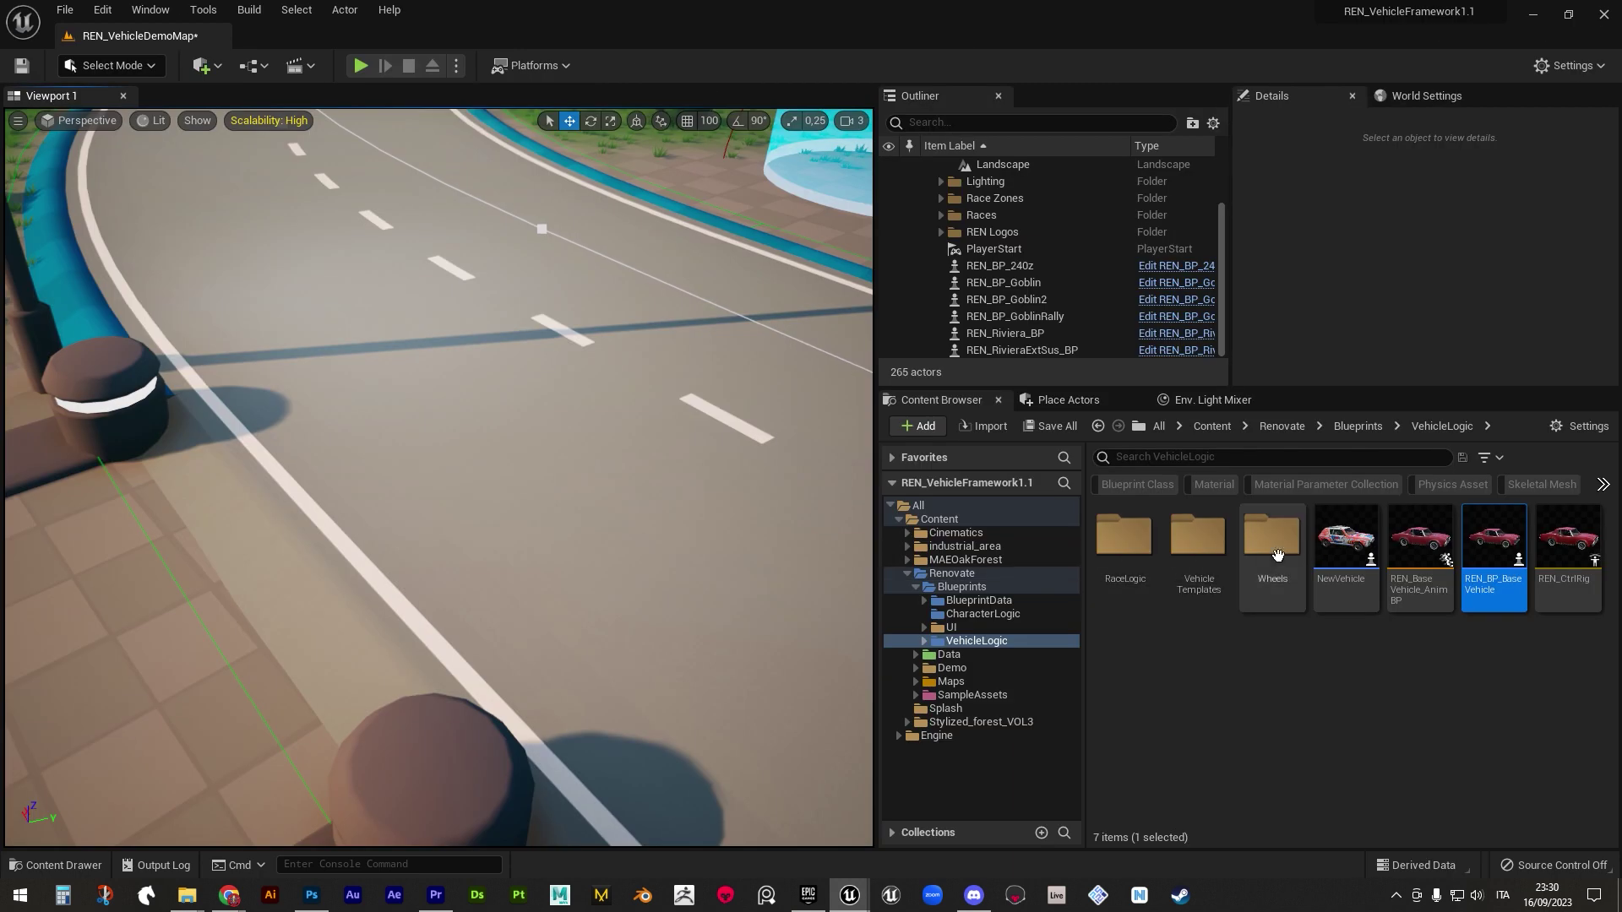
pyautogui.moveTo(1345, 540); pyautogui.dragTo(523, 470)
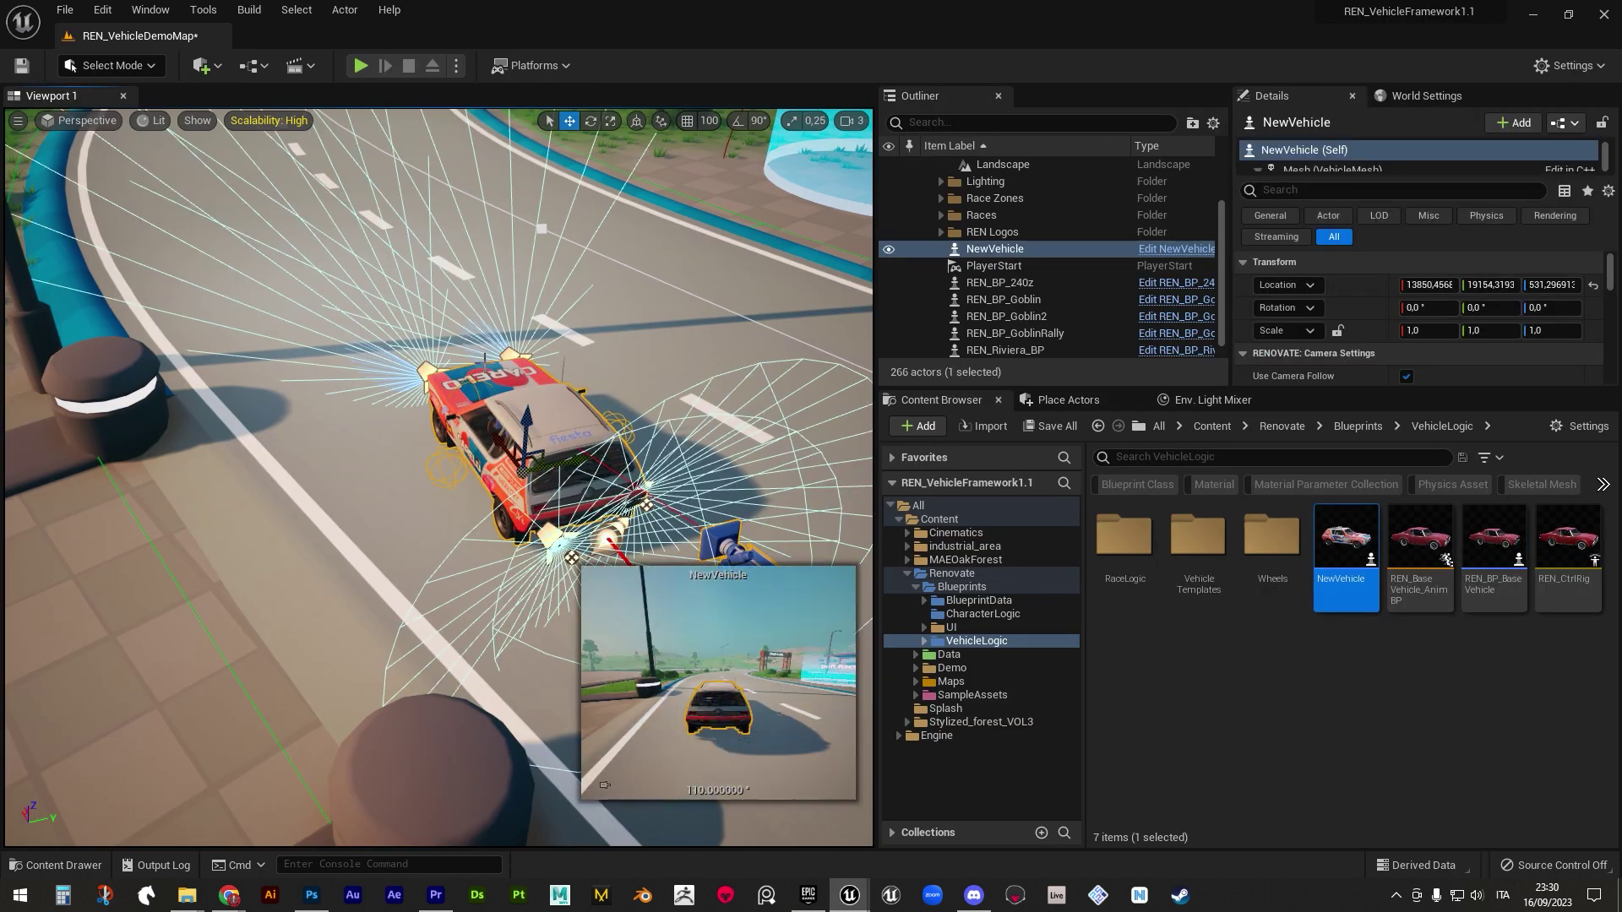
# - Play the level and drive NewVehicle down the track toward the finish line
pyautogui.click(360, 65)
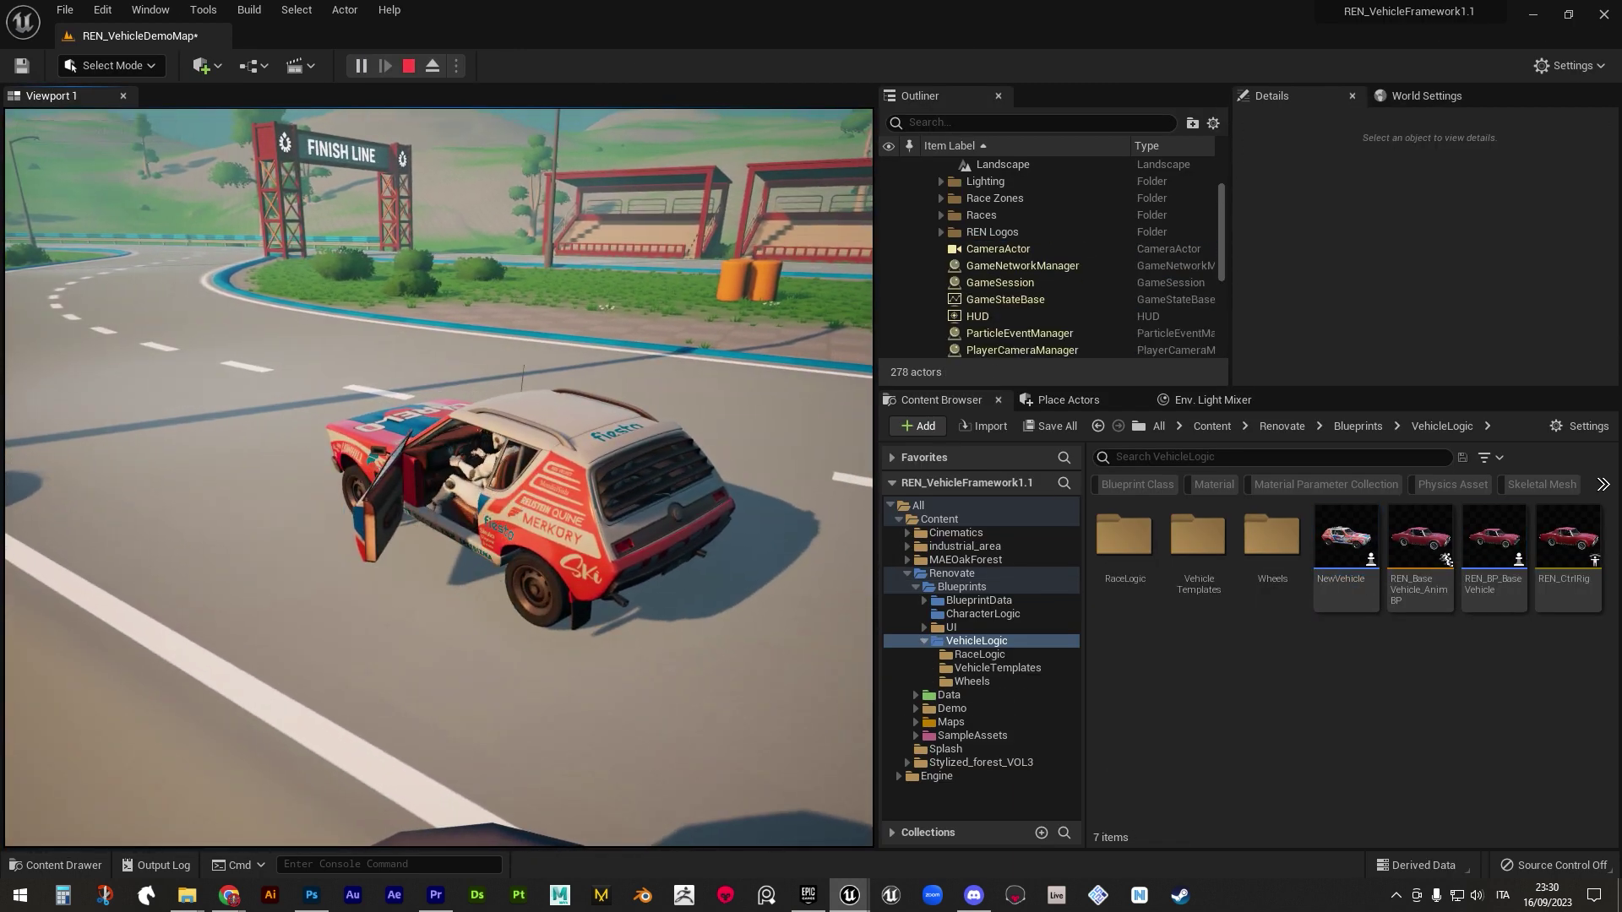
pyautogui.press('w')
pyautogui.press('d')
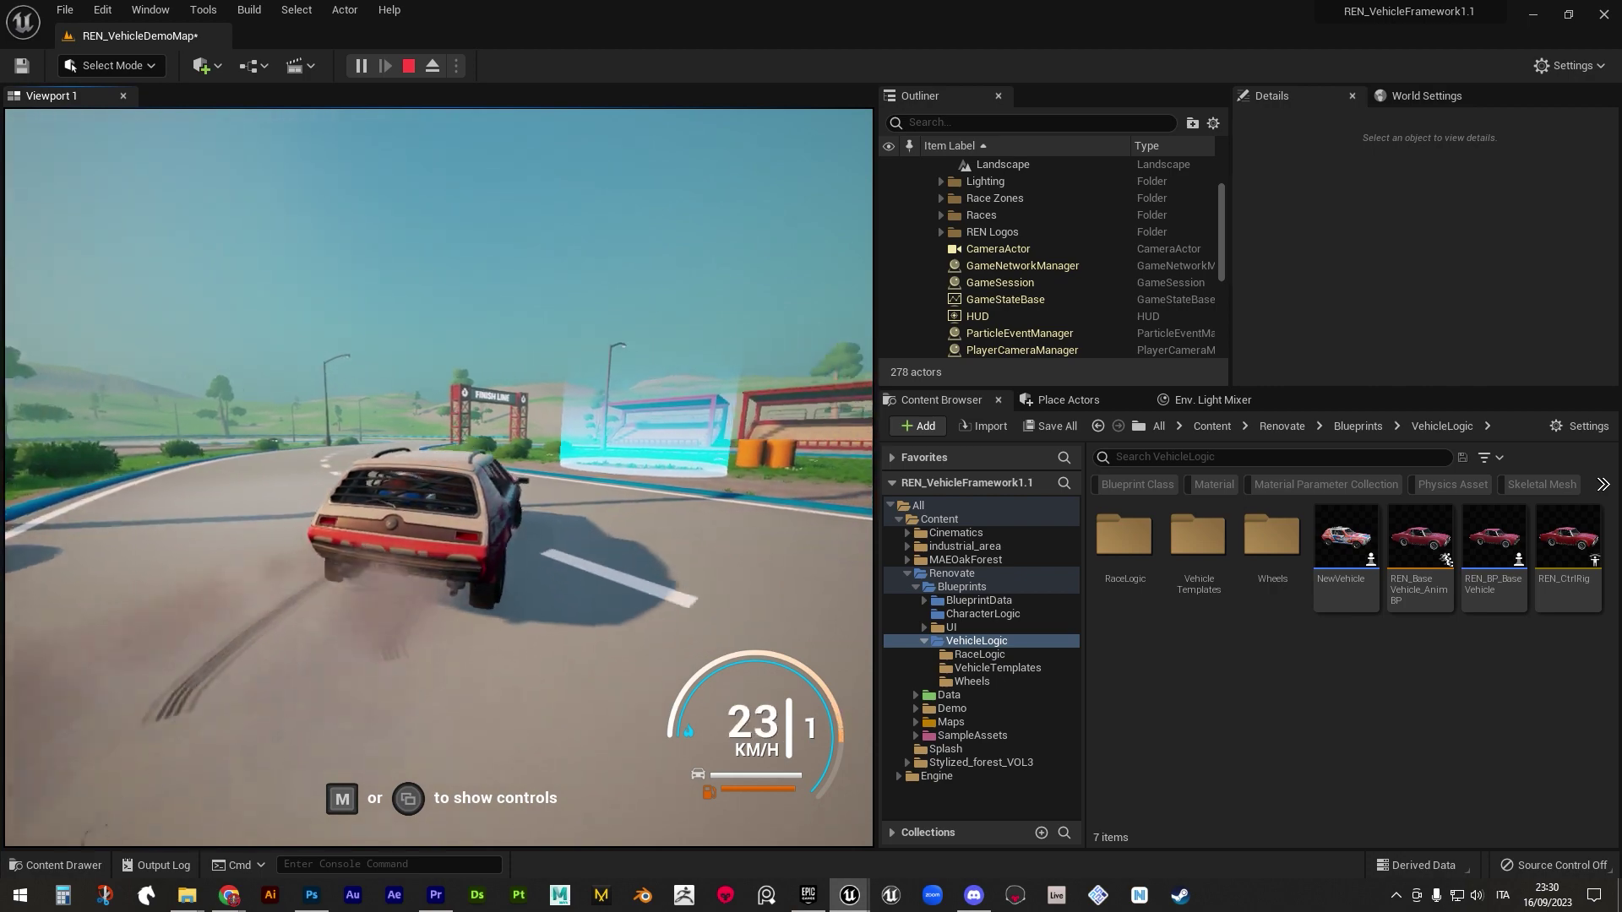
pyautogui.press('w')
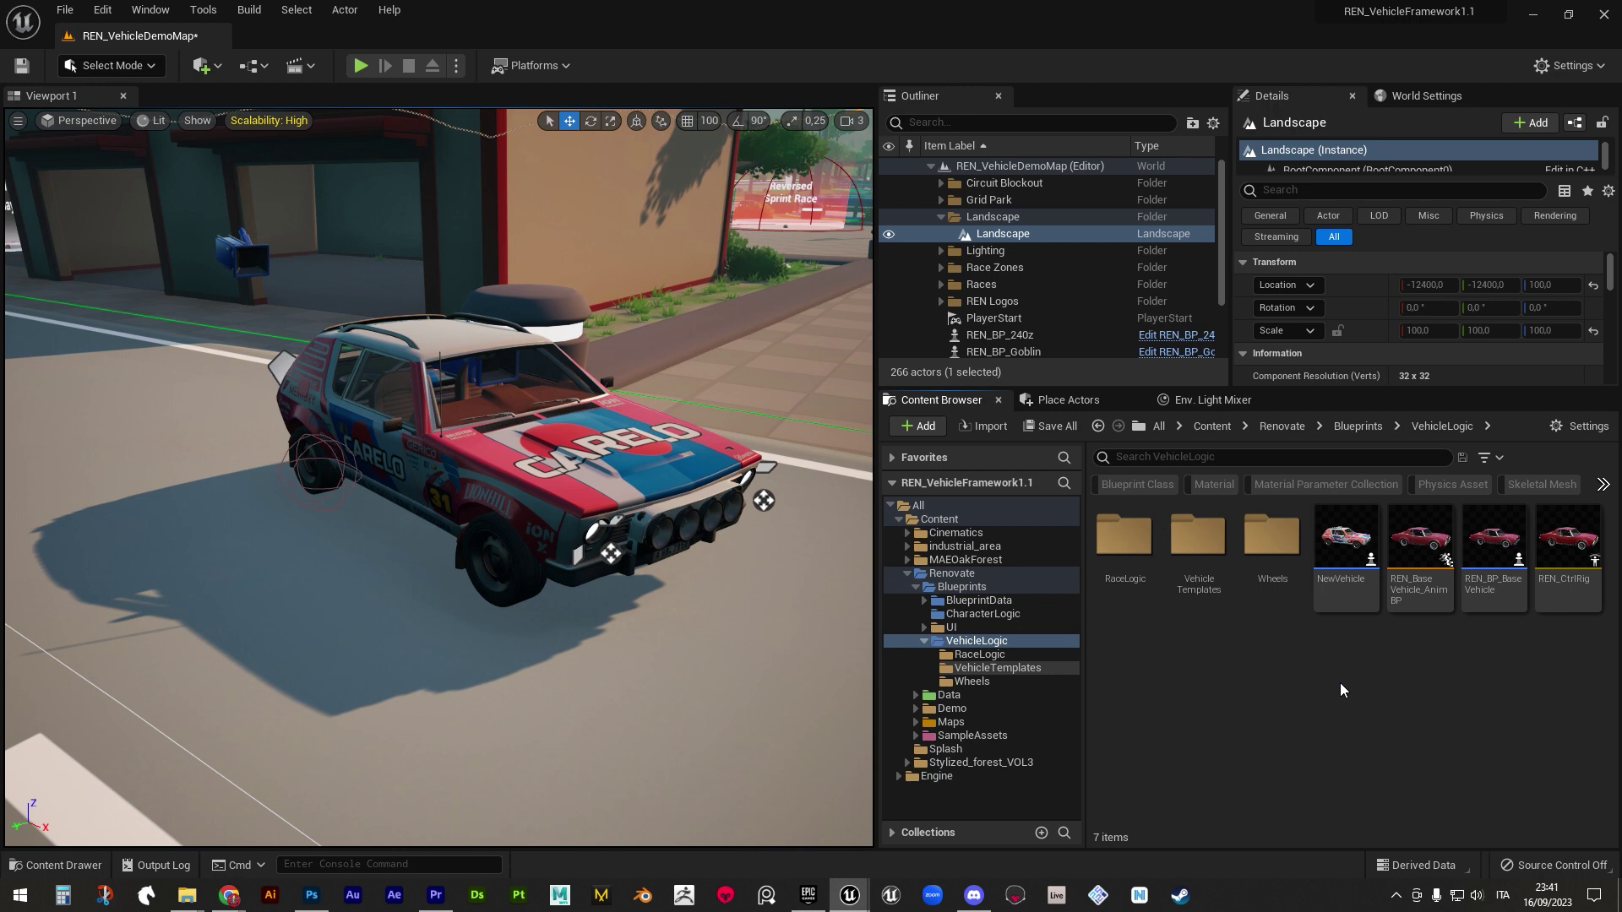
# - Open NewVehicle in its viewport and select the Vehicle Movement Component
pyautogui.doubleClick(1346, 558)
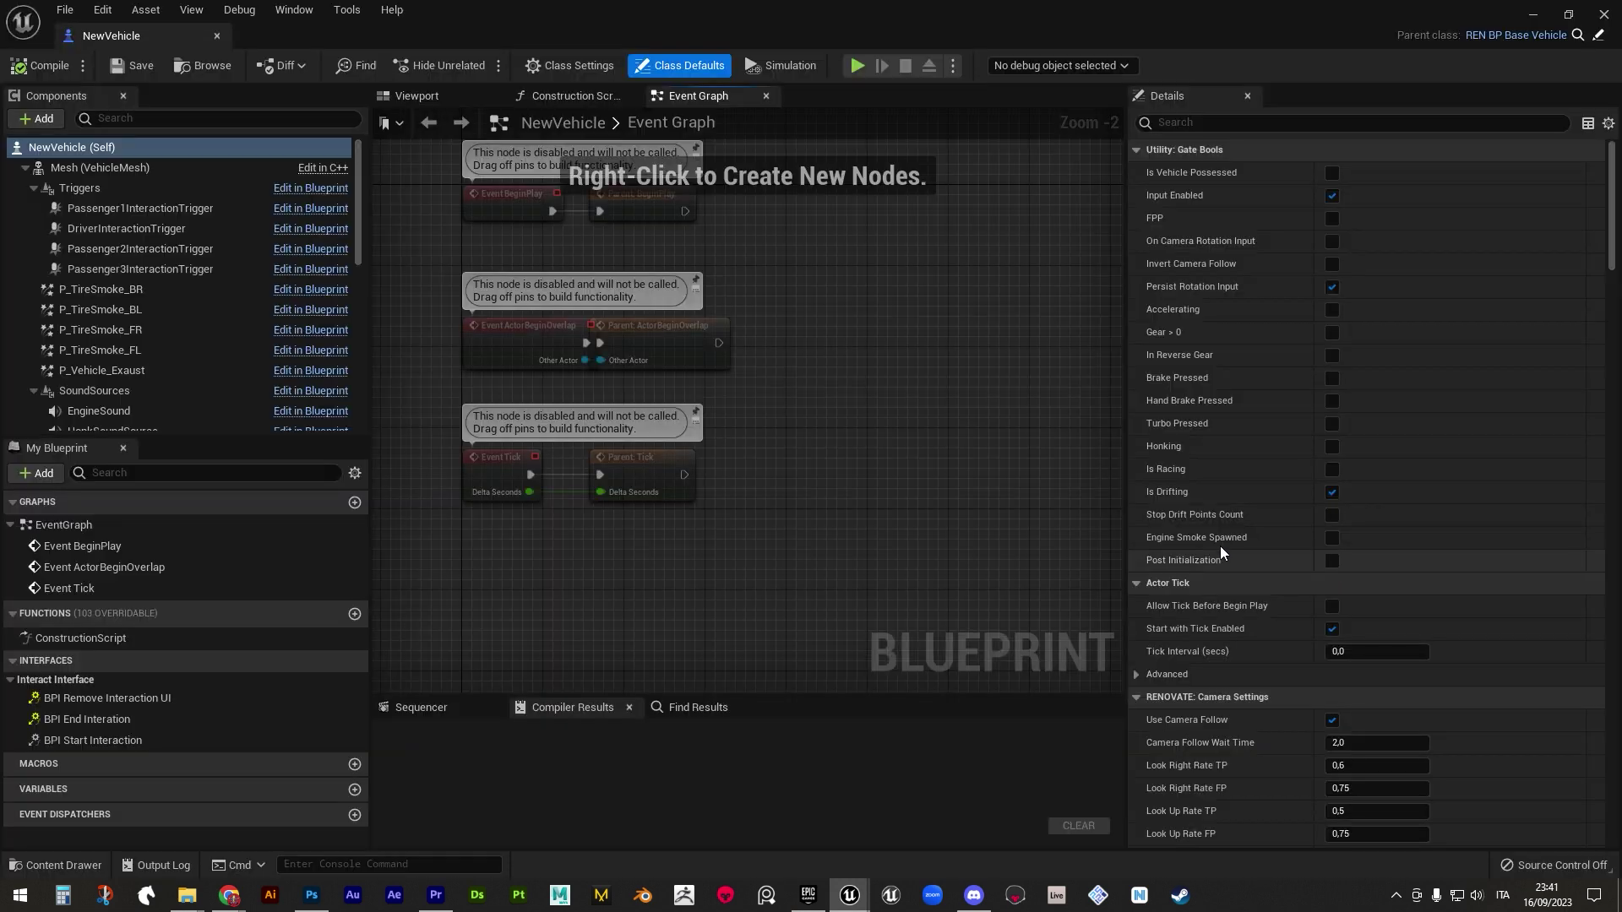
pyautogui.click(416, 96)
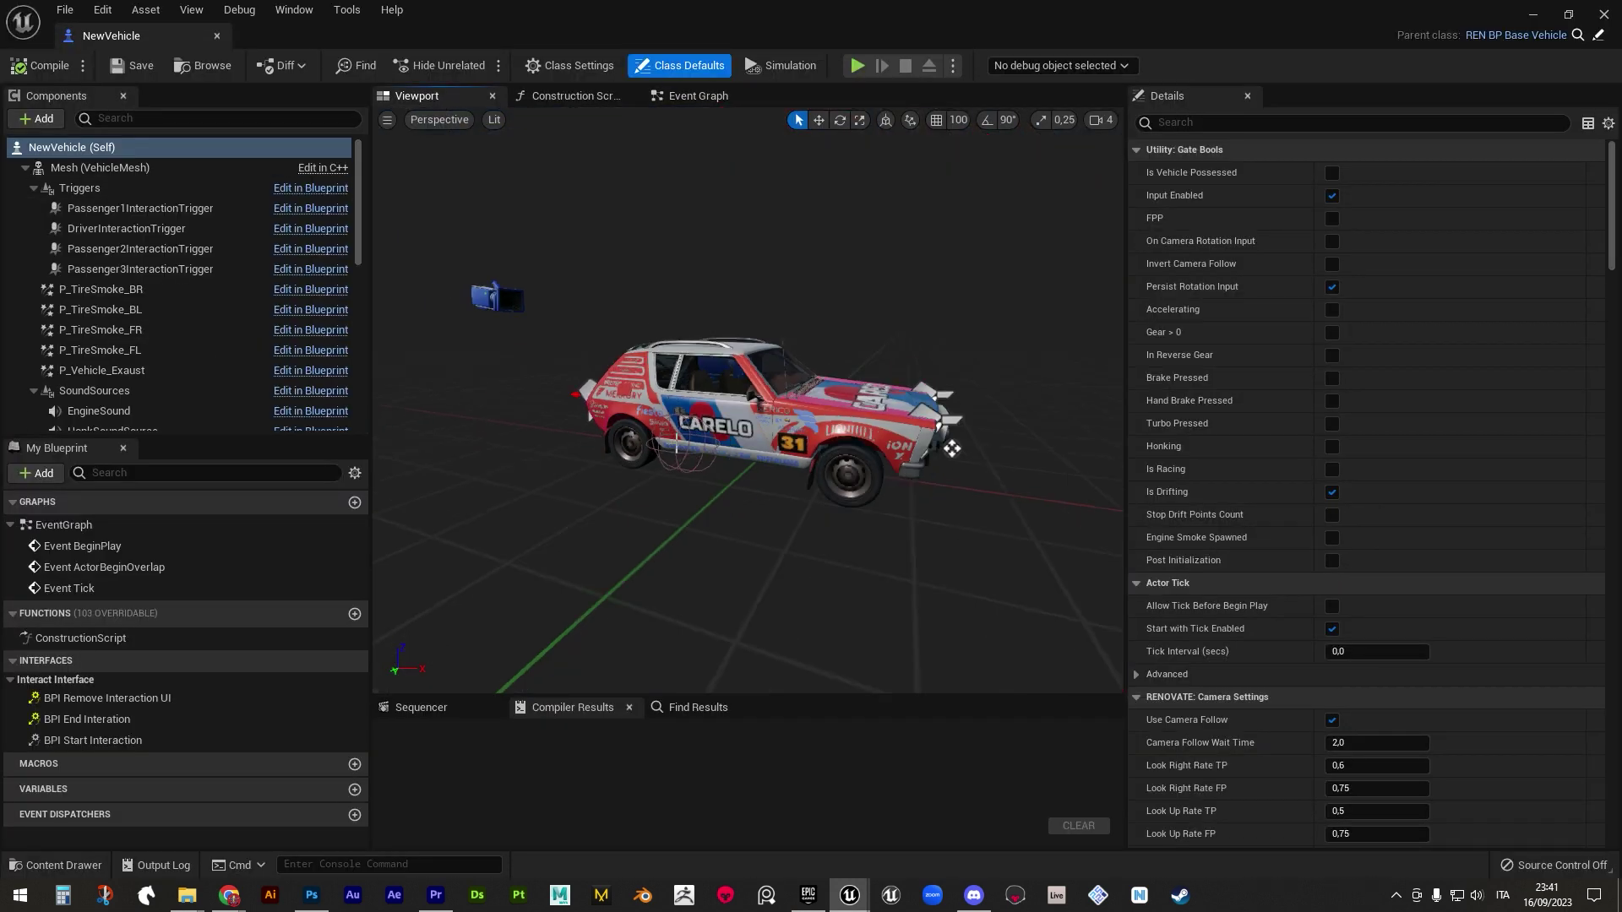
pyautogui.scroll(-10, 129, 368)
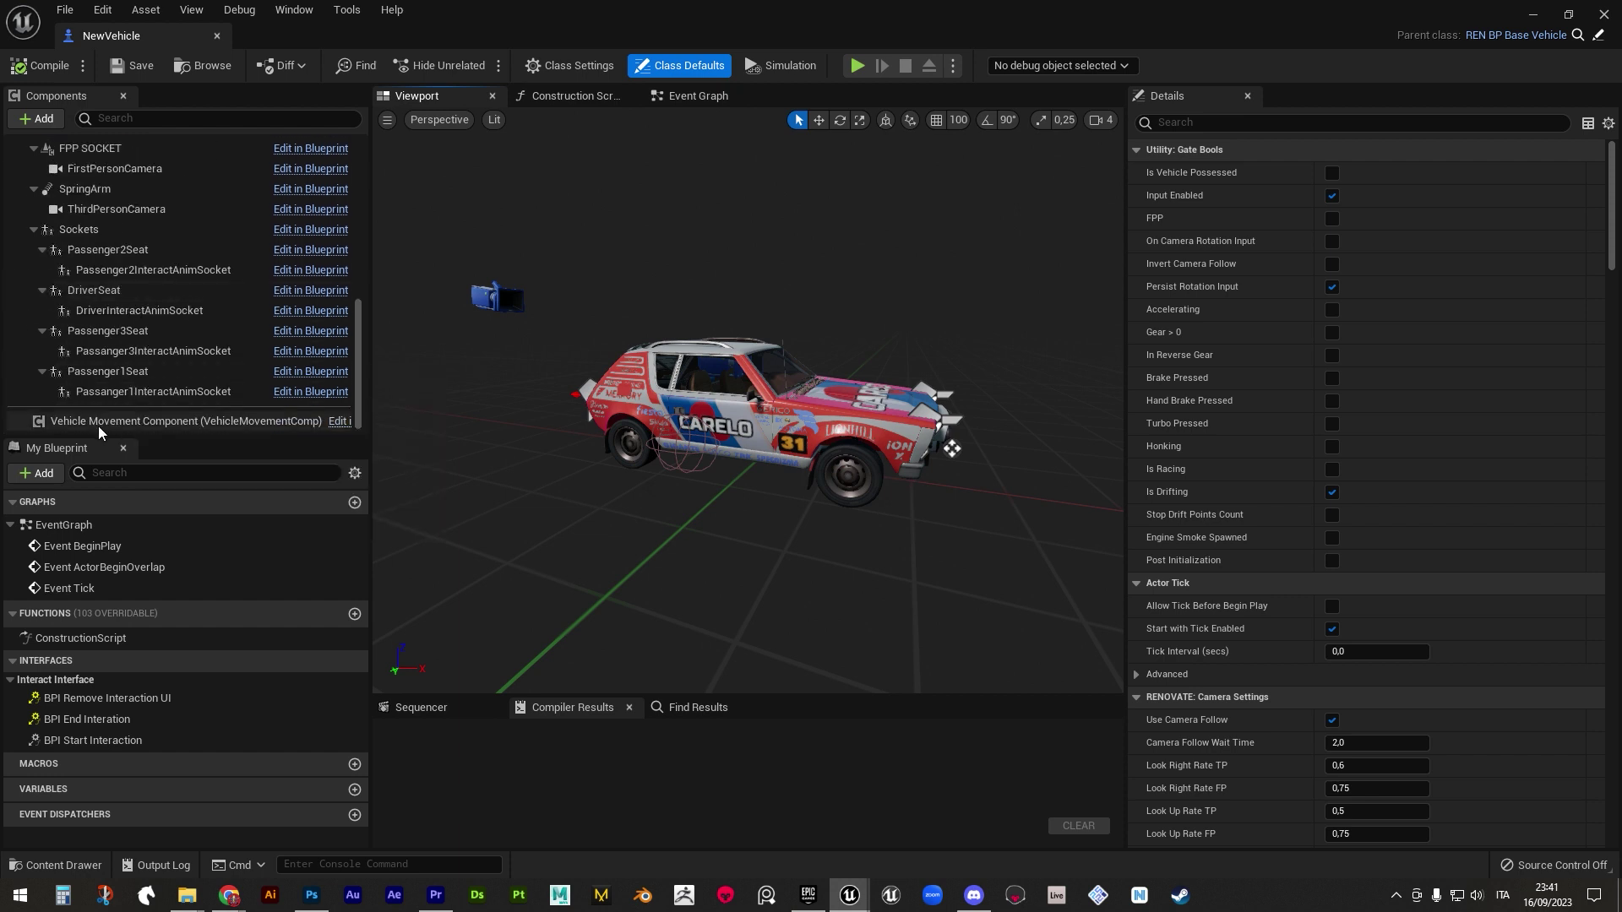
pyautogui.click(154, 423)
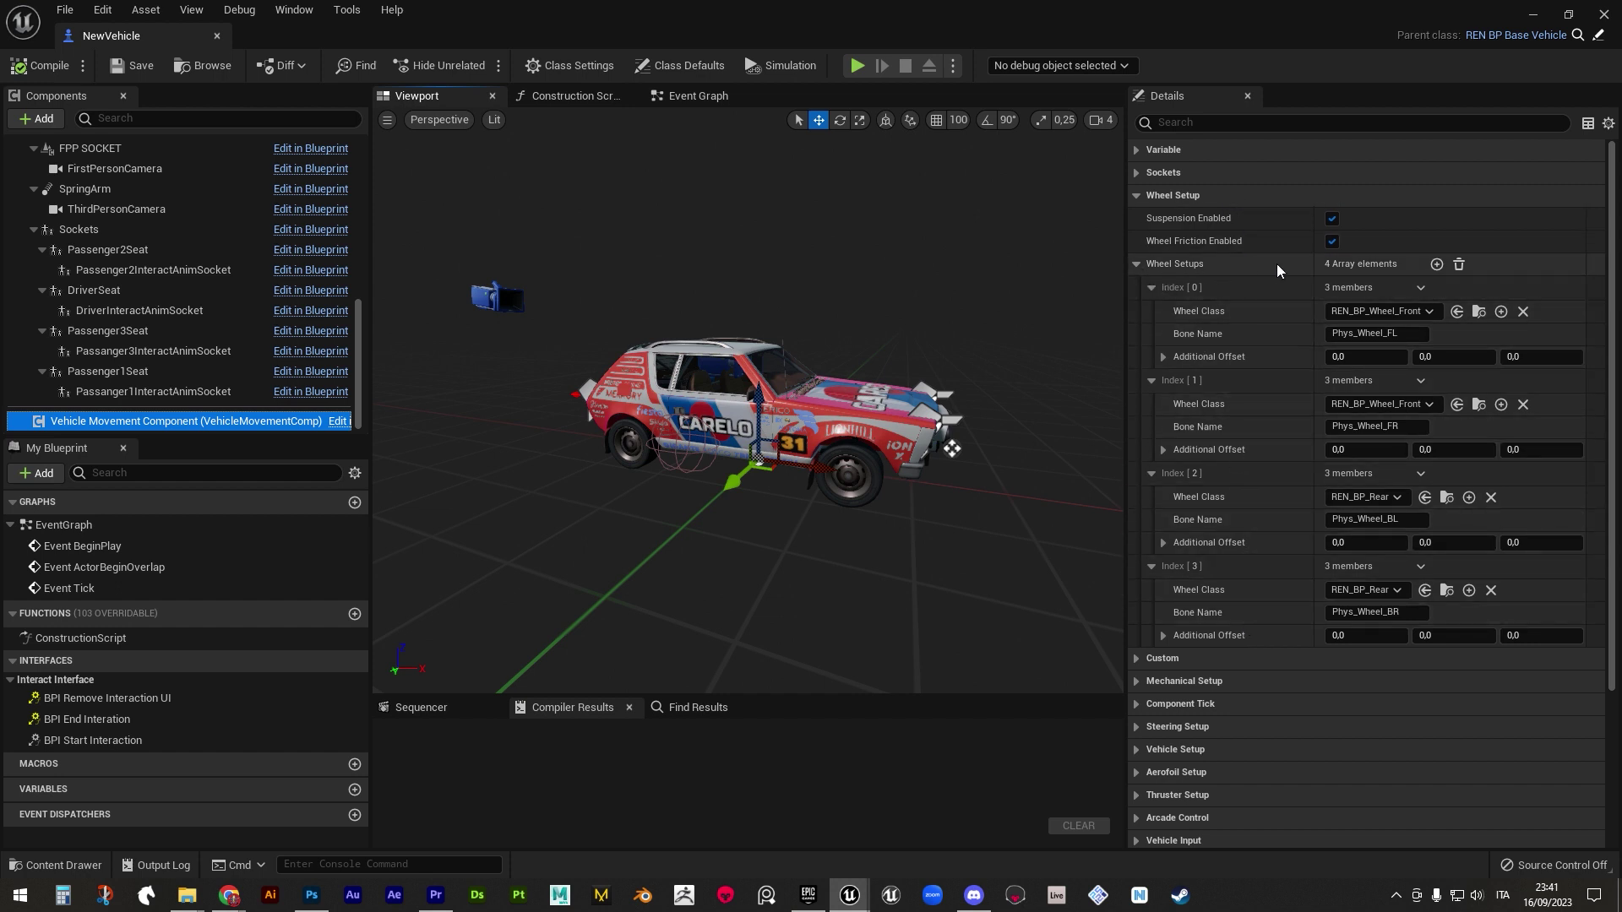
# - Add a fifth wheel setup entry with wheel class REN_BP_Rear
pyautogui.click(1436, 264)
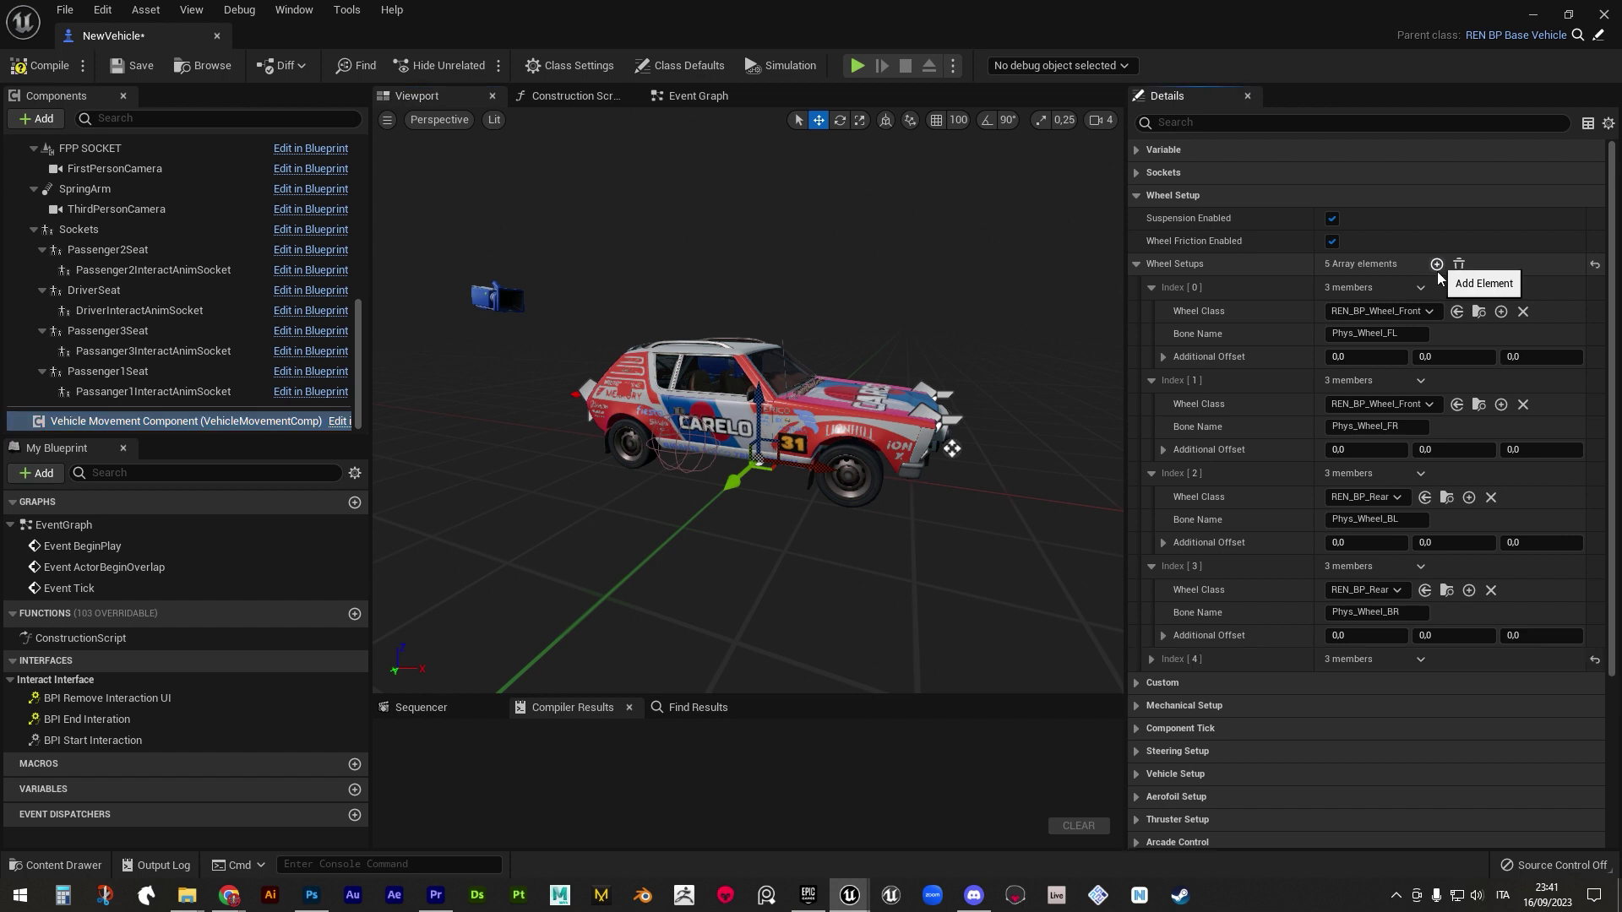
pyautogui.click(1151, 659)
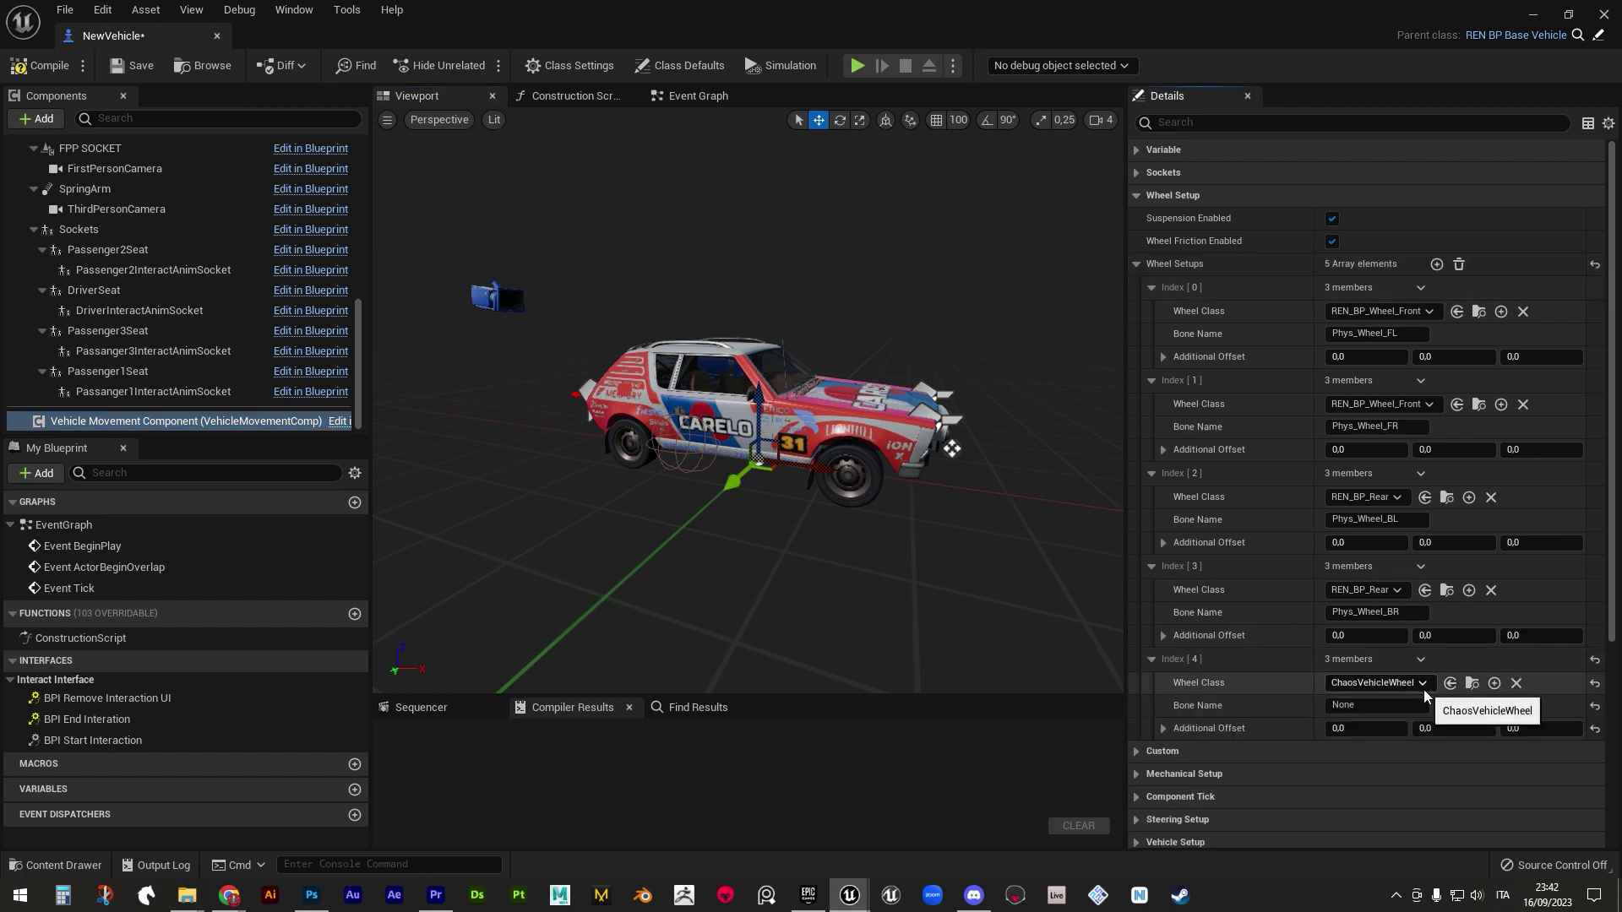
pyautogui.click(1399, 686)
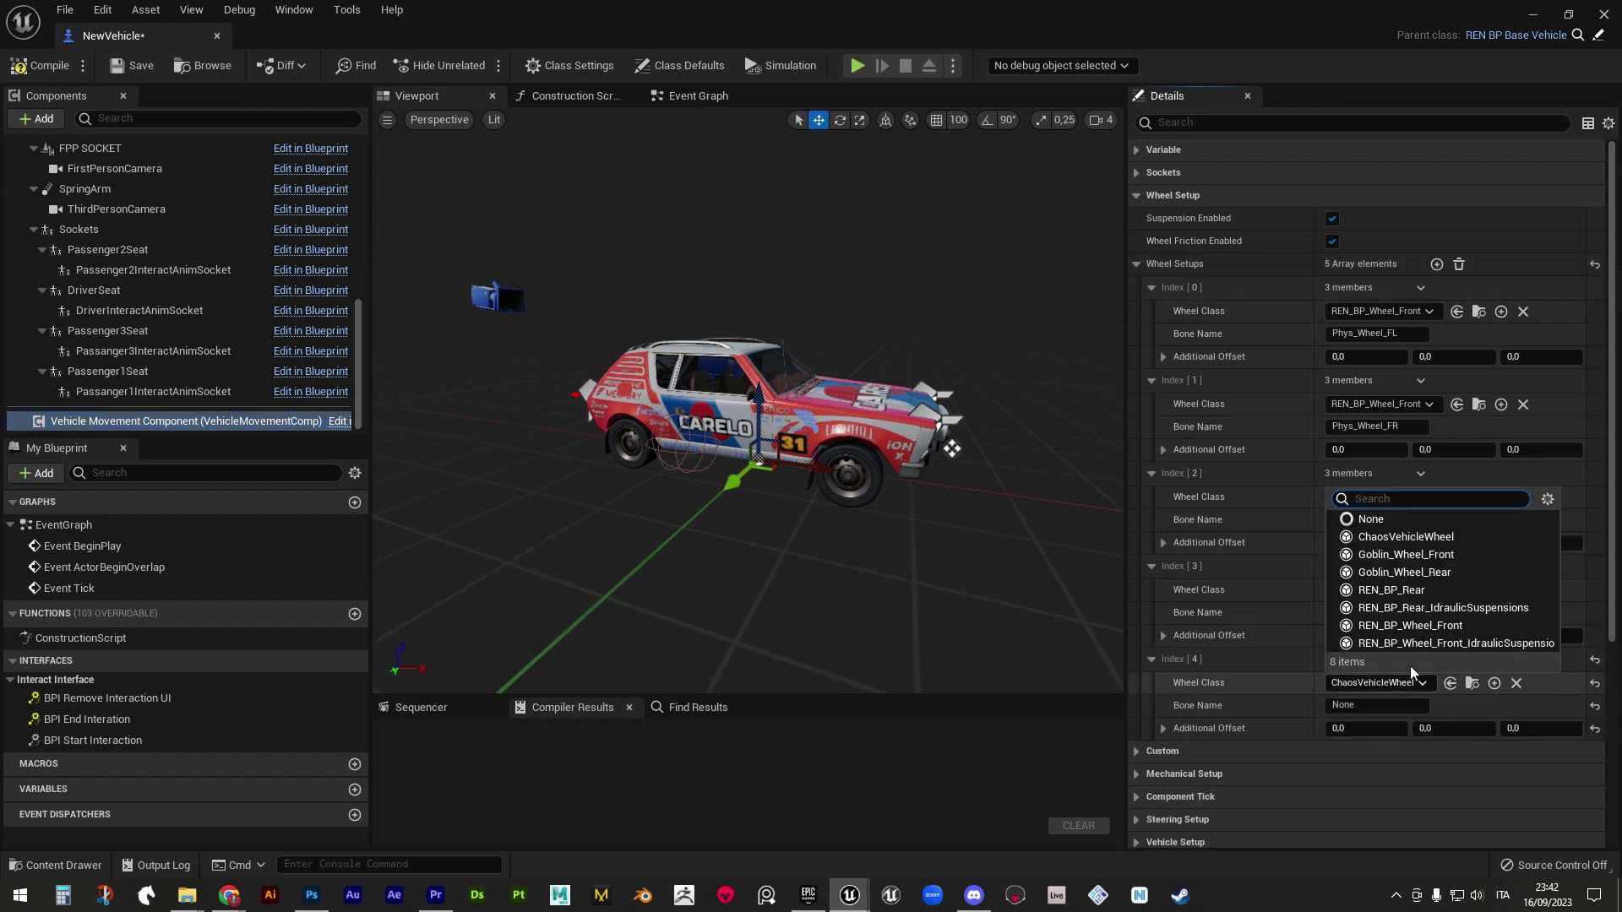
pyautogui.click(1448, 594)
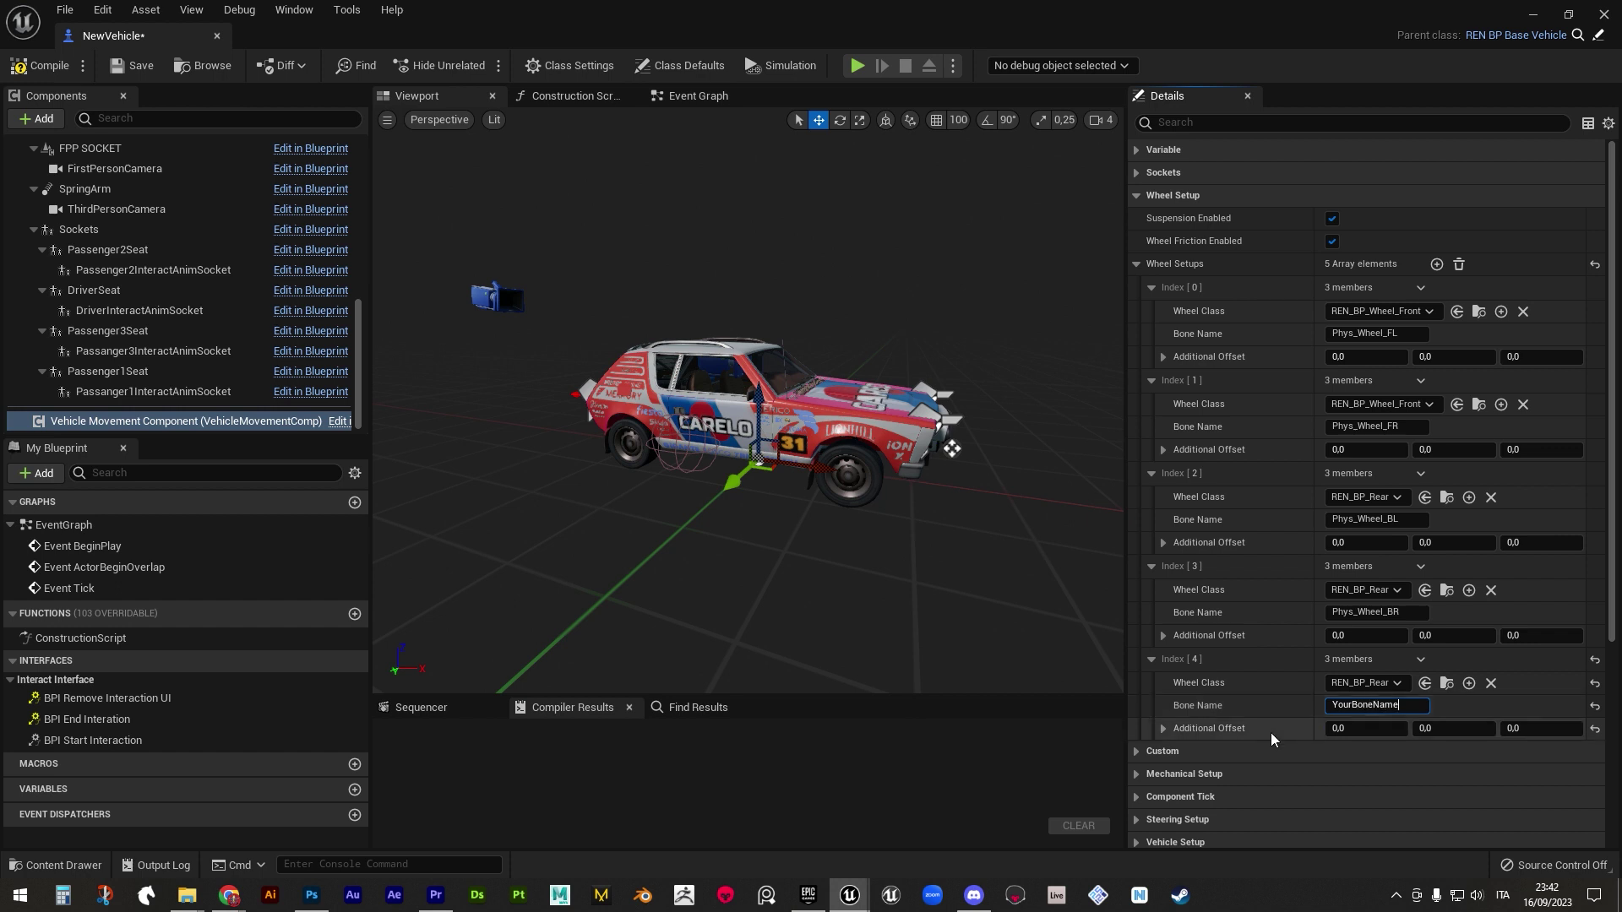
pyautogui.click(1369, 683)
pyautogui.click(1274, 690)
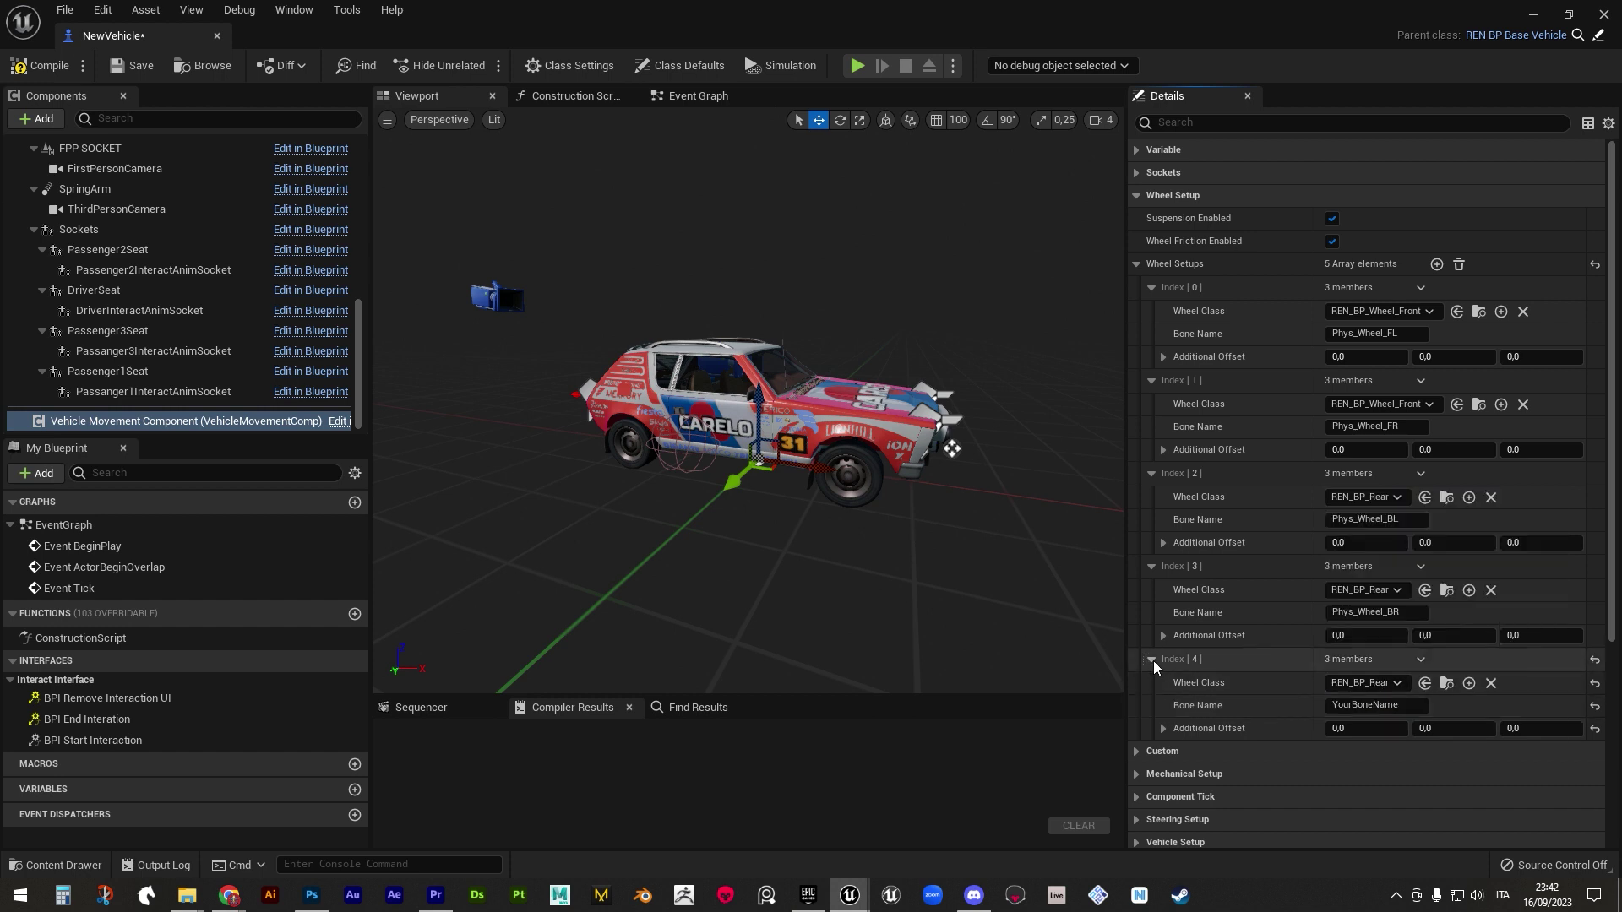
pyautogui.click(1152, 659)
# - Expand the steering setup to show steering type and steering curve
pyautogui.click(1138, 197)
pyautogui.click(1136, 287)
pyautogui.click(1146, 309)
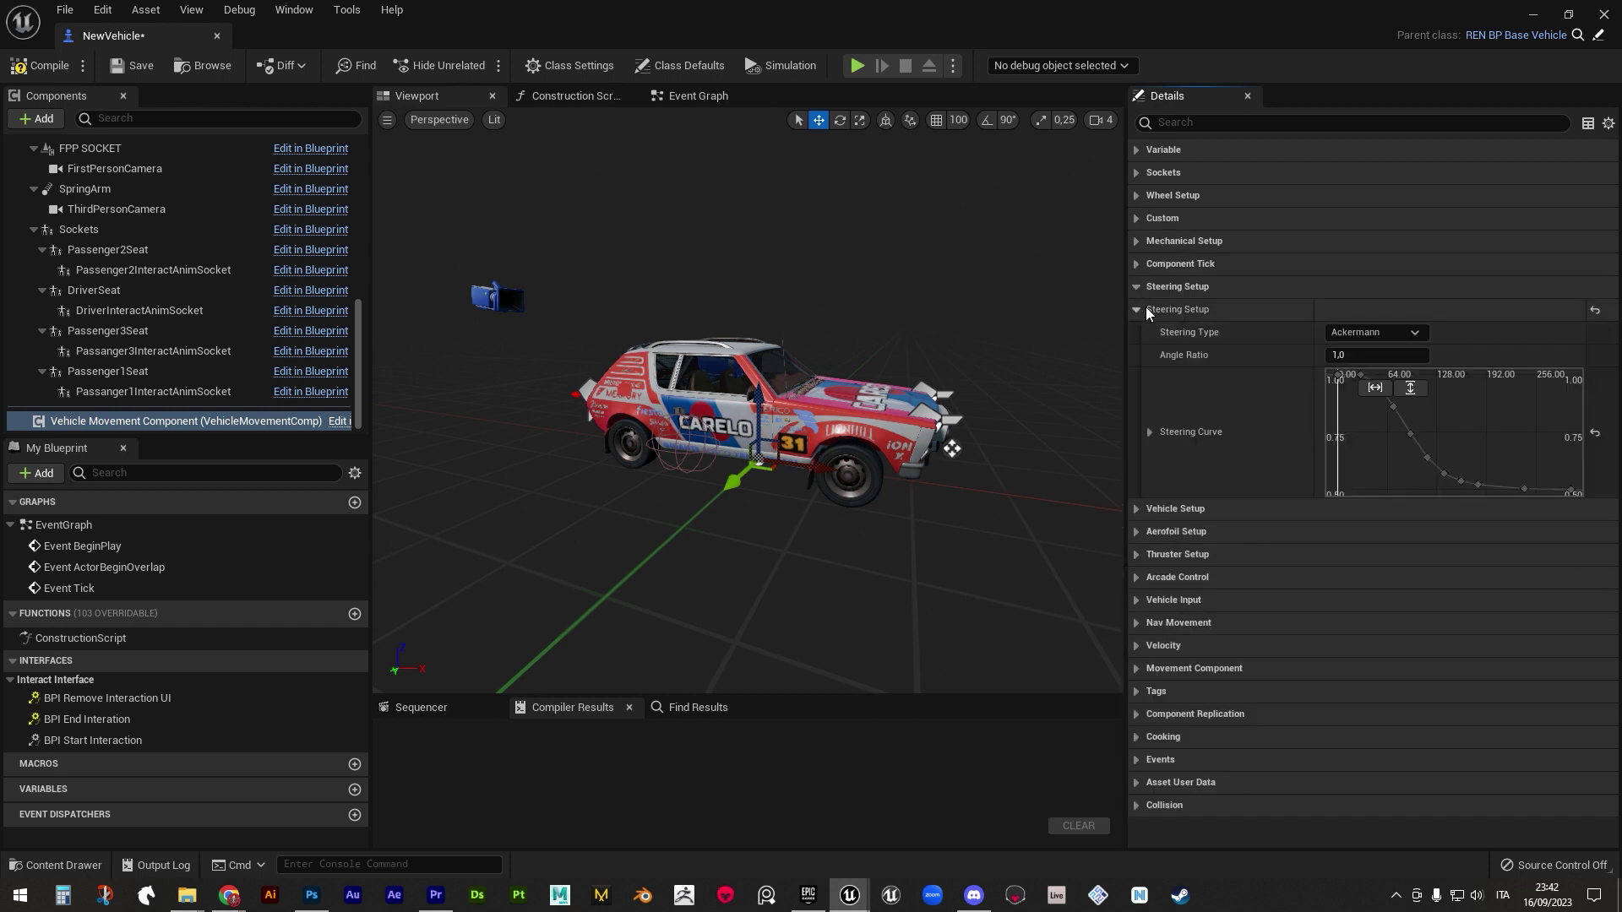
# - Keep Ackermann steering, inspect REN_SteeringCurve, and expand the mechanical setup
pyautogui.click(1339, 333)
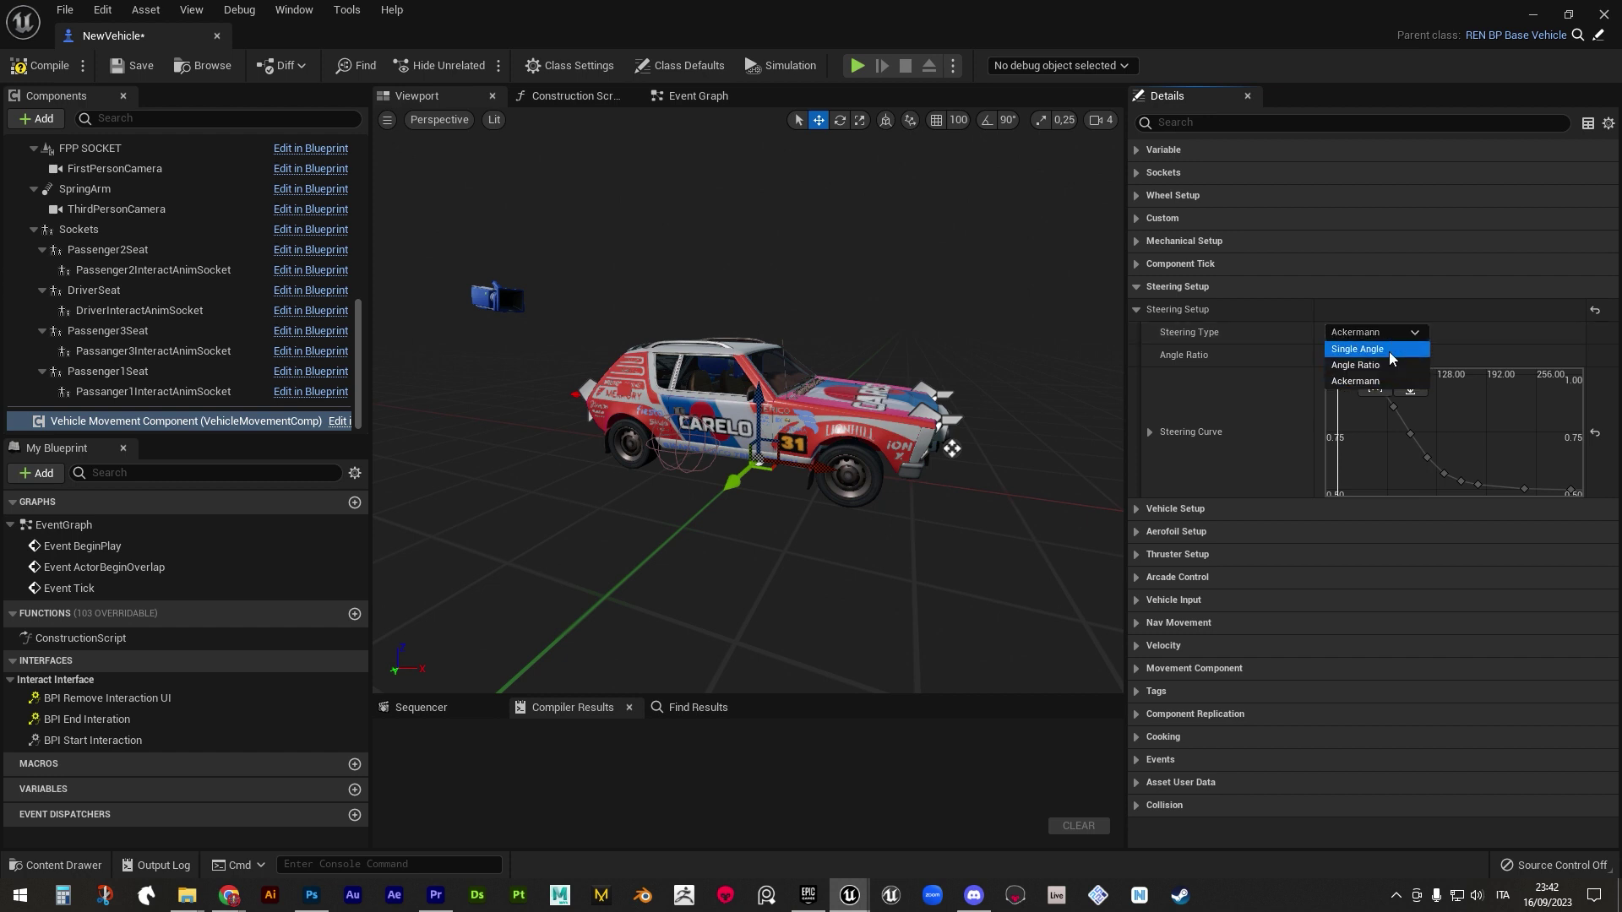
pyautogui.click(1299, 347)
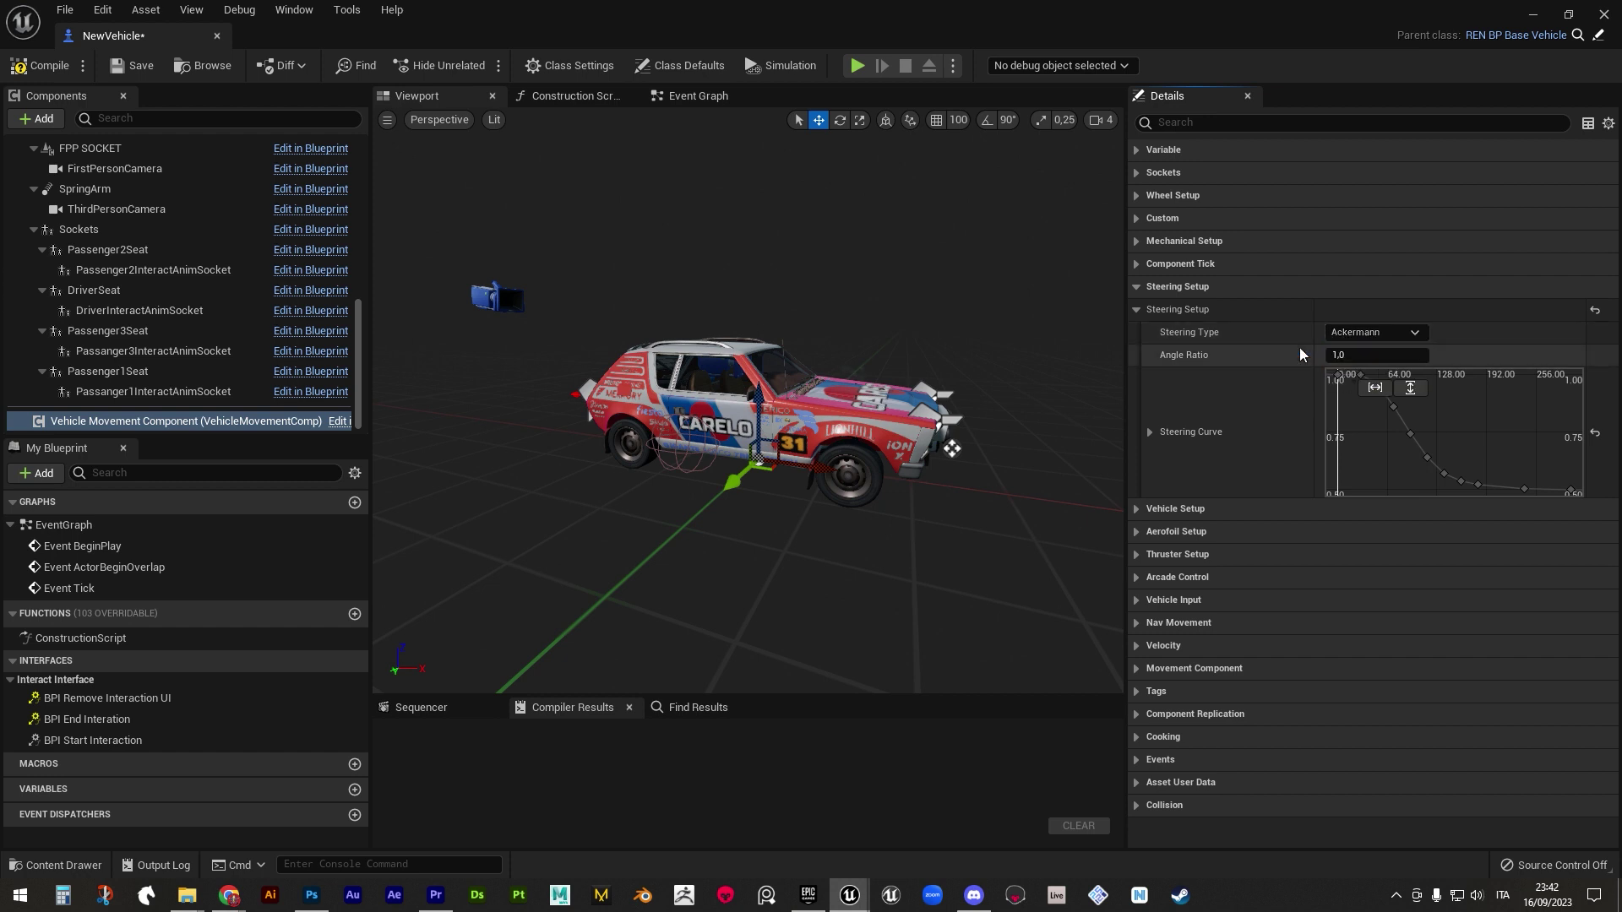
pyautogui.click(1163, 432)
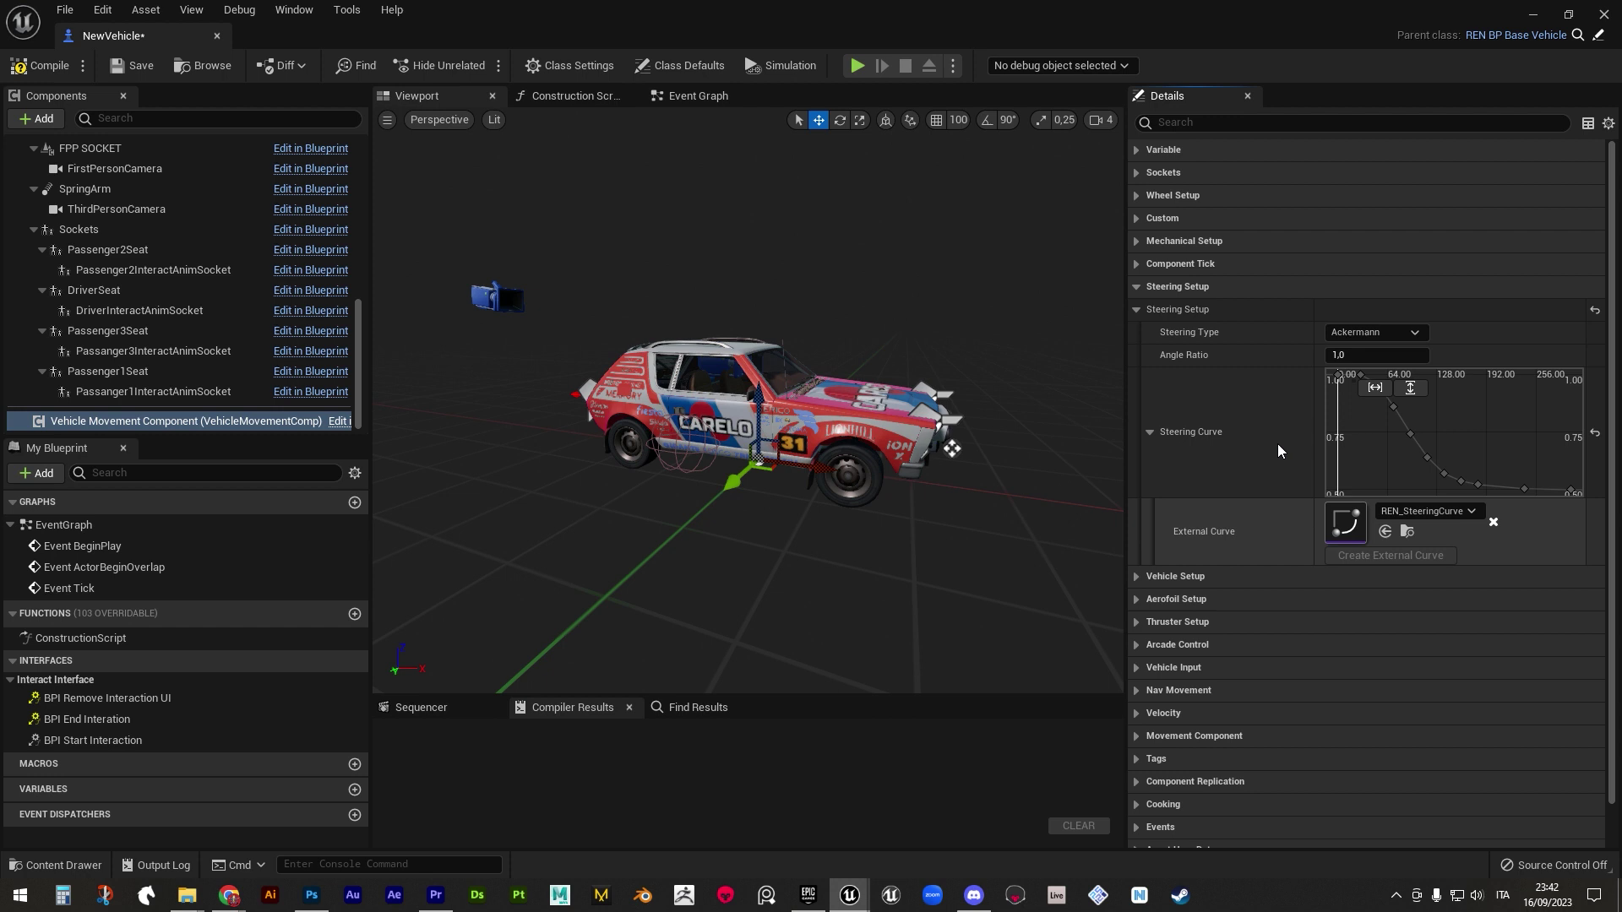
pyautogui.click(1135, 287)
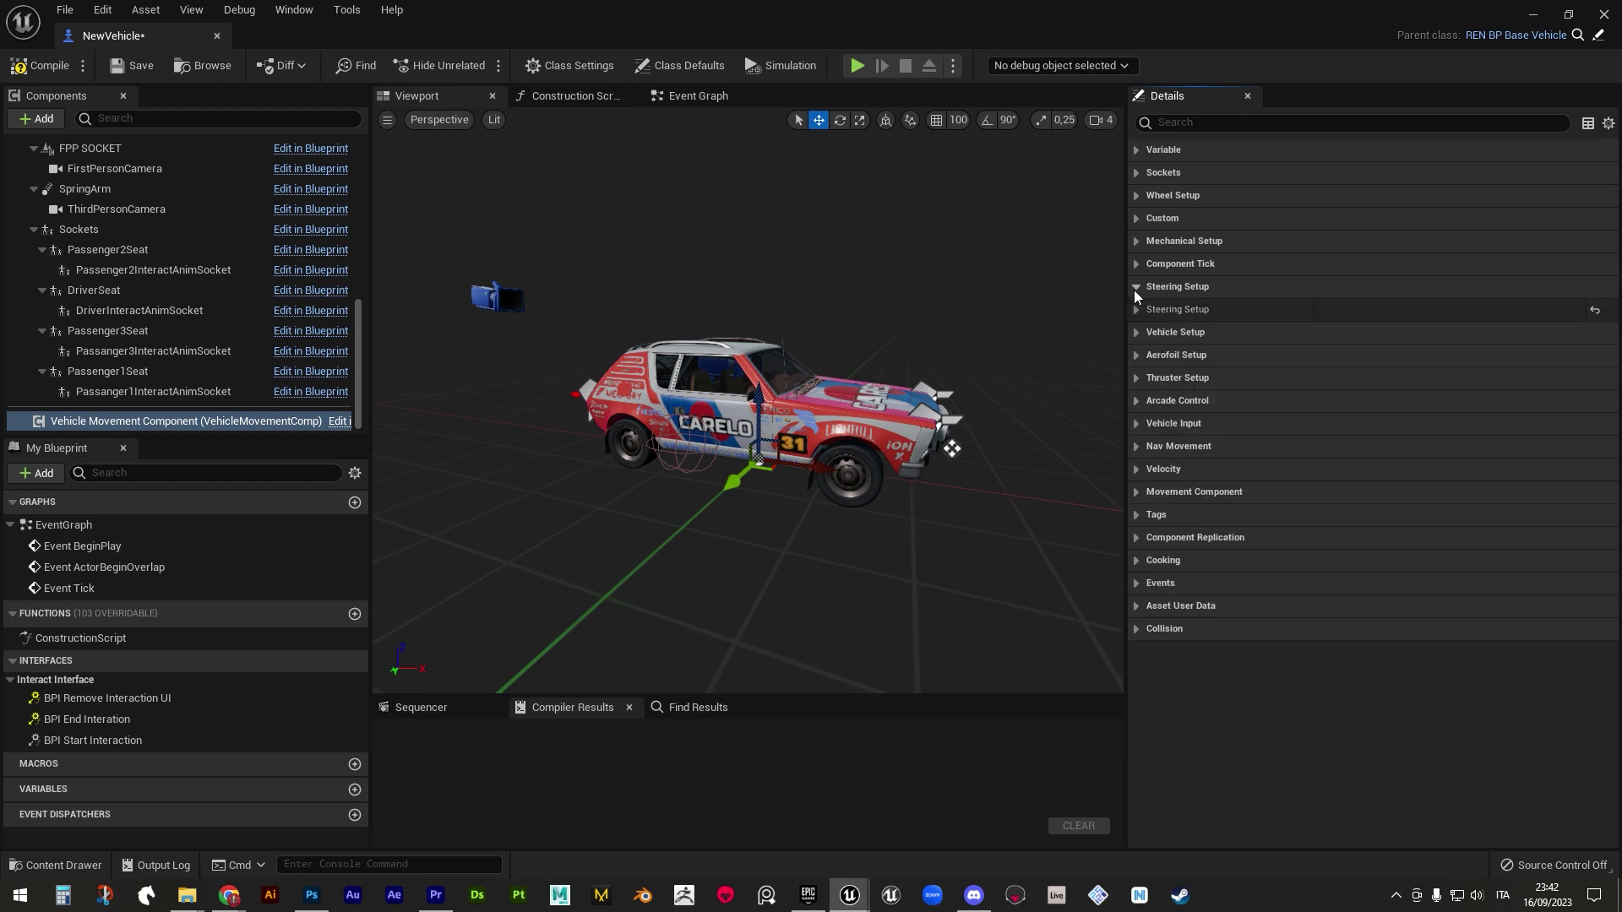
pyautogui.click(1135, 241)
# - Inspect the engine's REN_TorqueCurve and keep the differential on Front Wheel Drive
pyautogui.click(1136, 287)
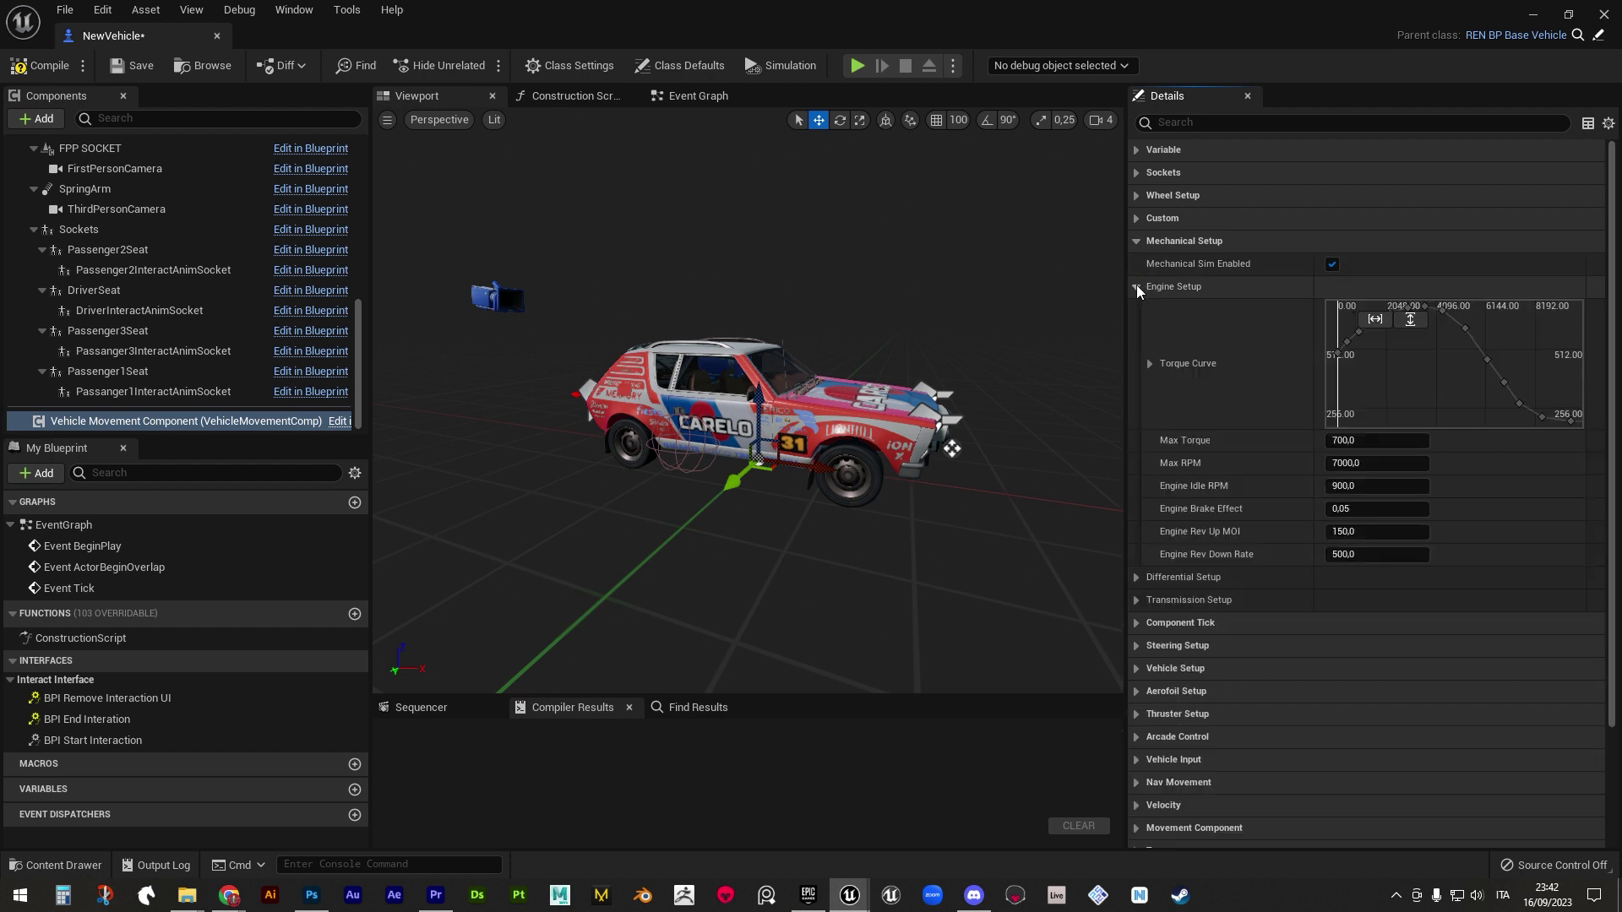
pyautogui.click(1161, 365)
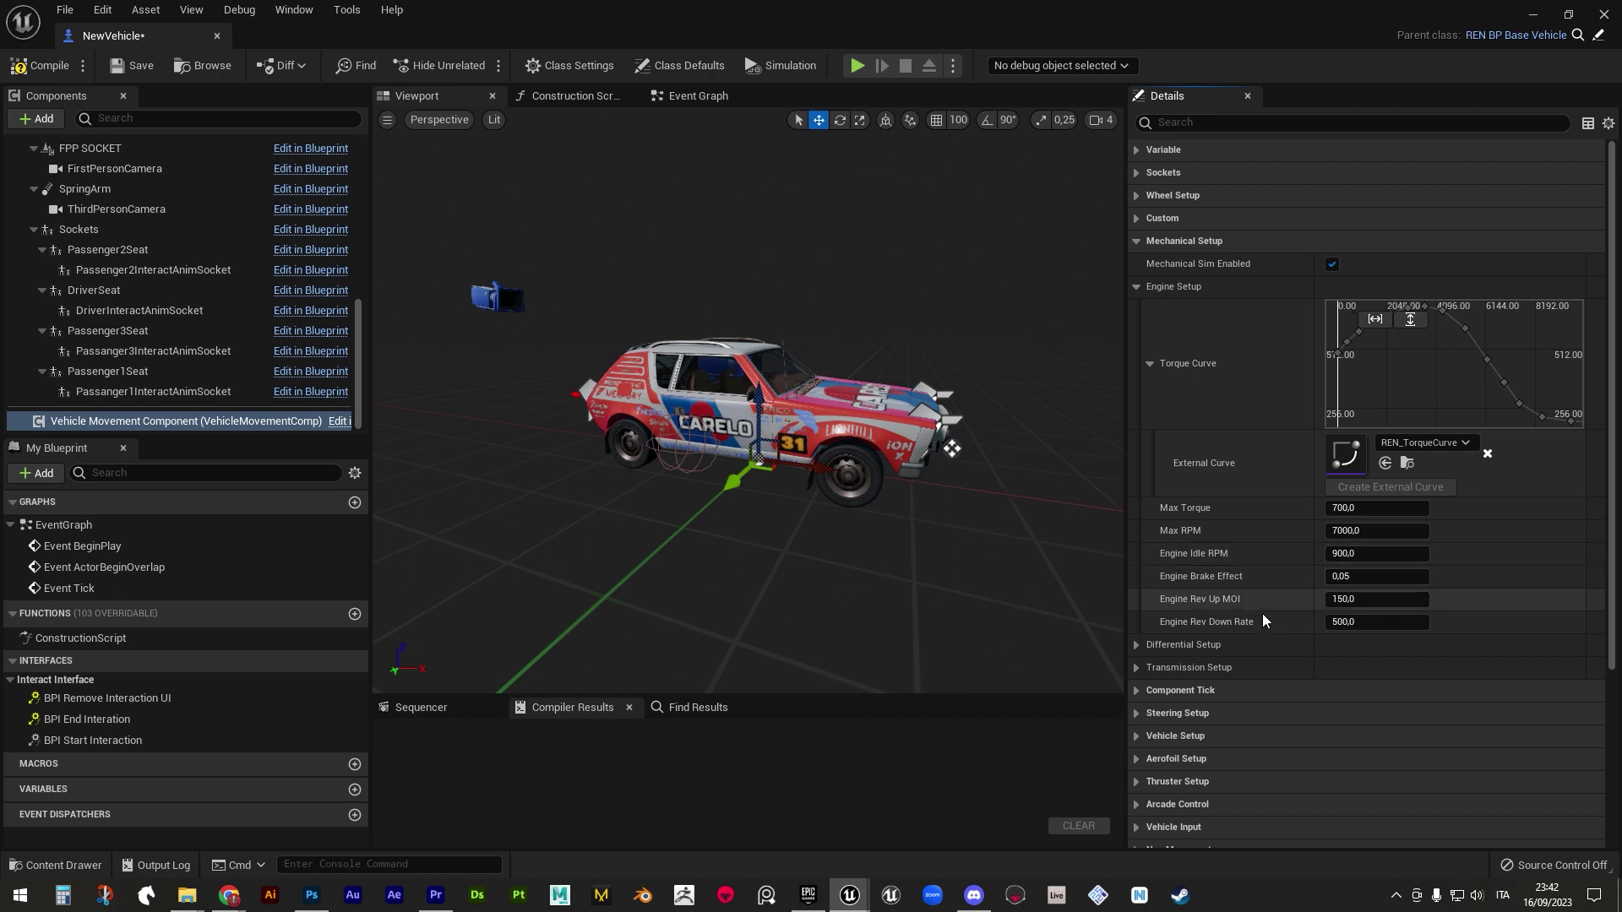
pyautogui.click(1136, 645)
pyautogui.scroll(-1, 1235, 625)
pyautogui.scroll(-3, 1235, 621)
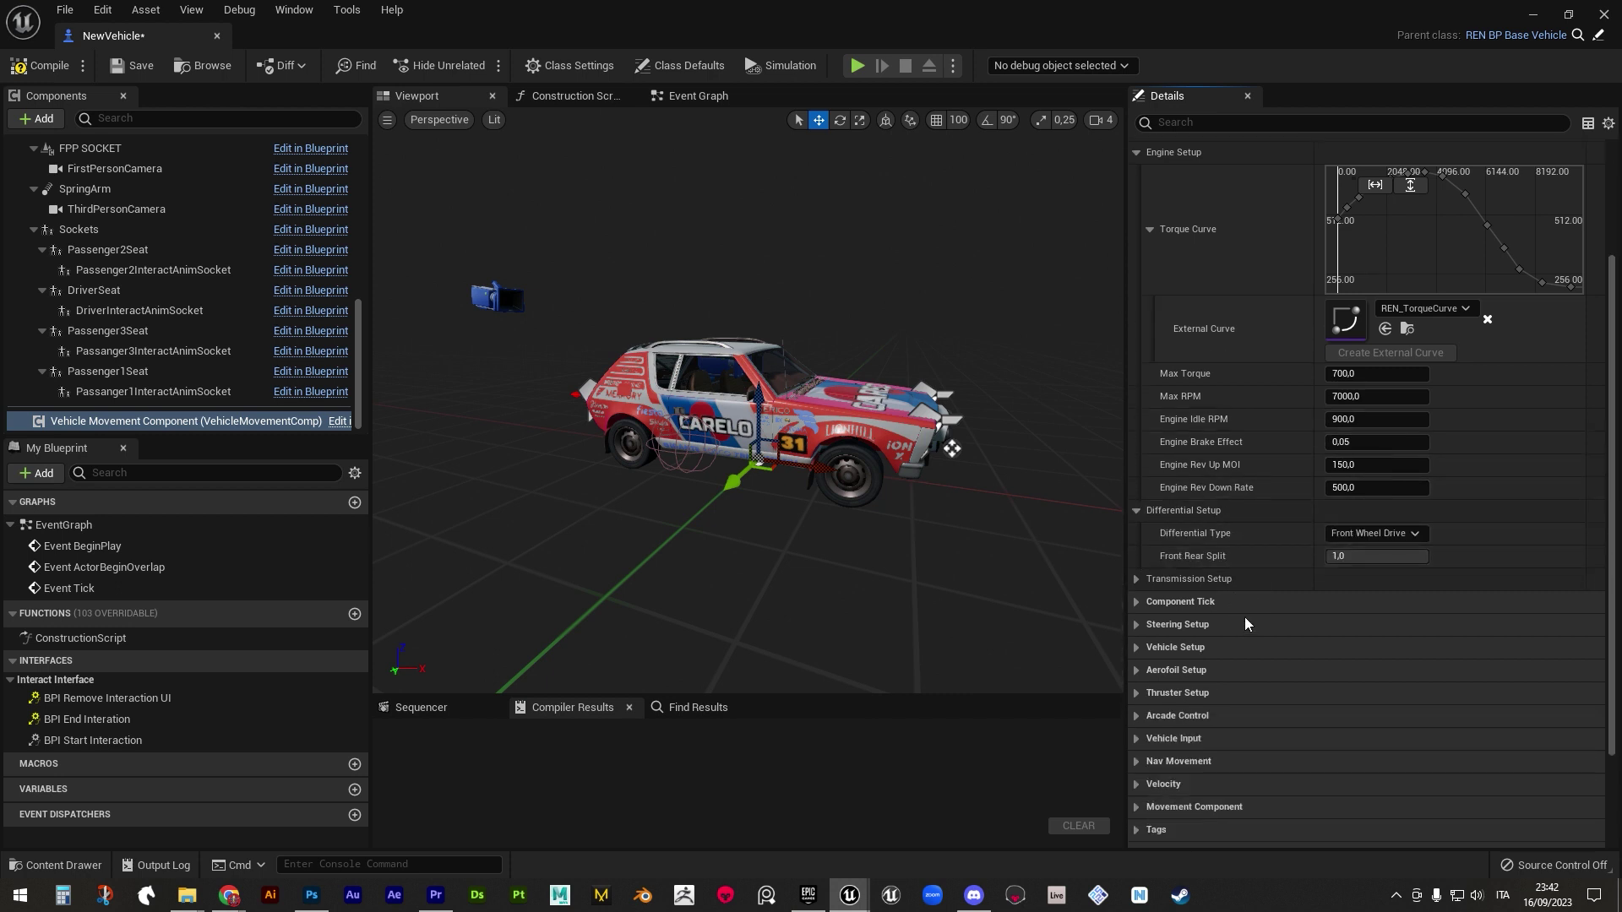
pyautogui.click(1385, 535)
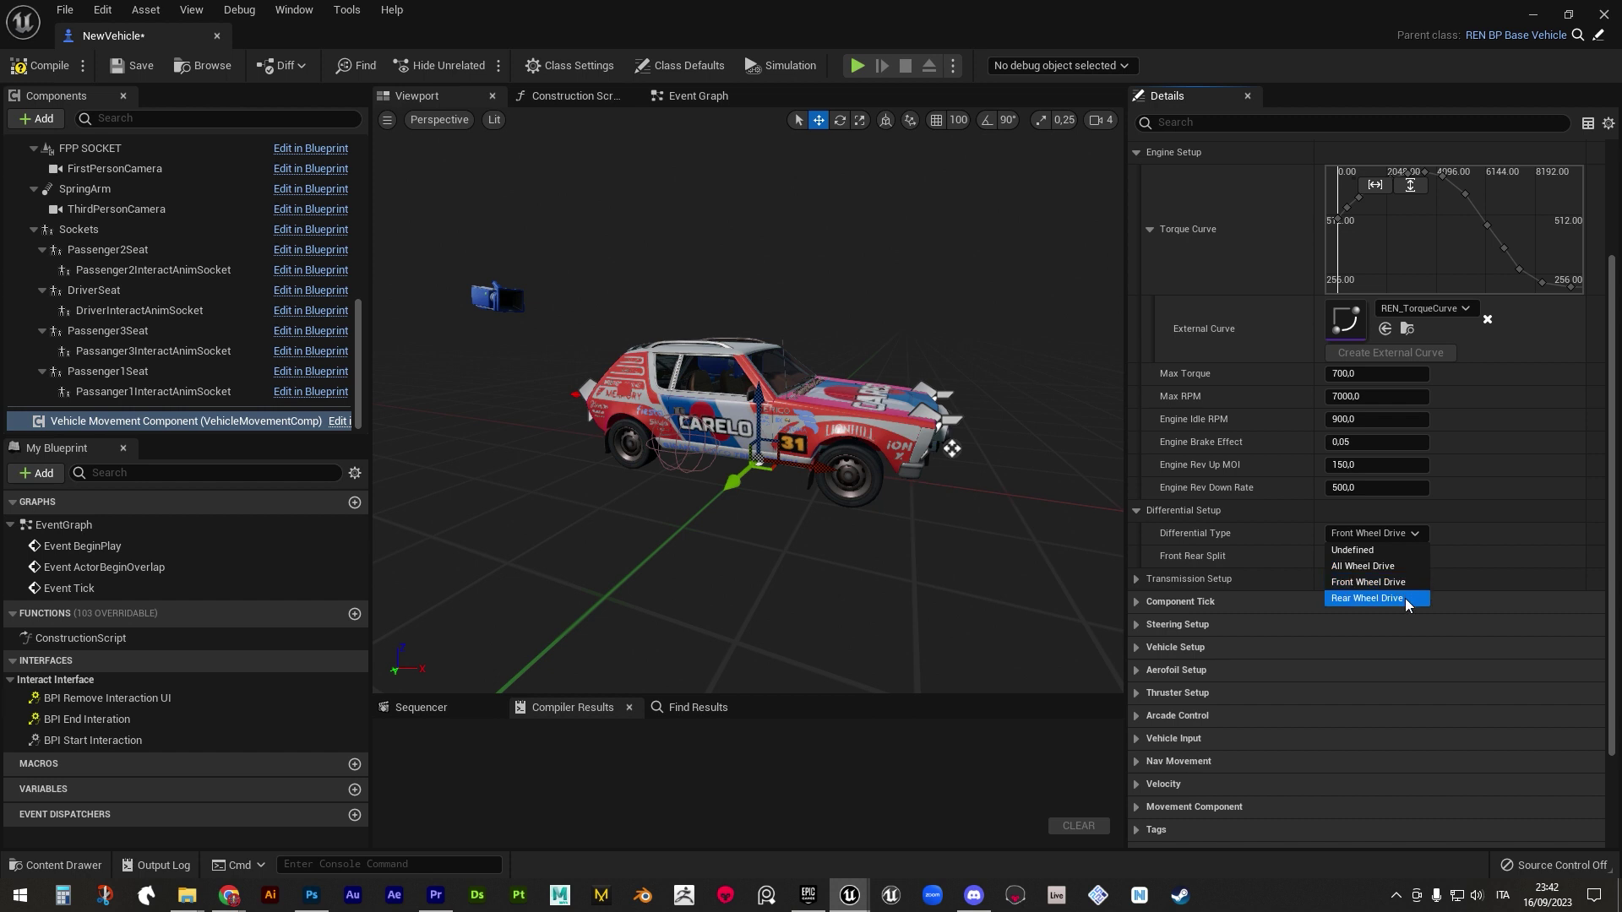
pyautogui.click(1310, 549)
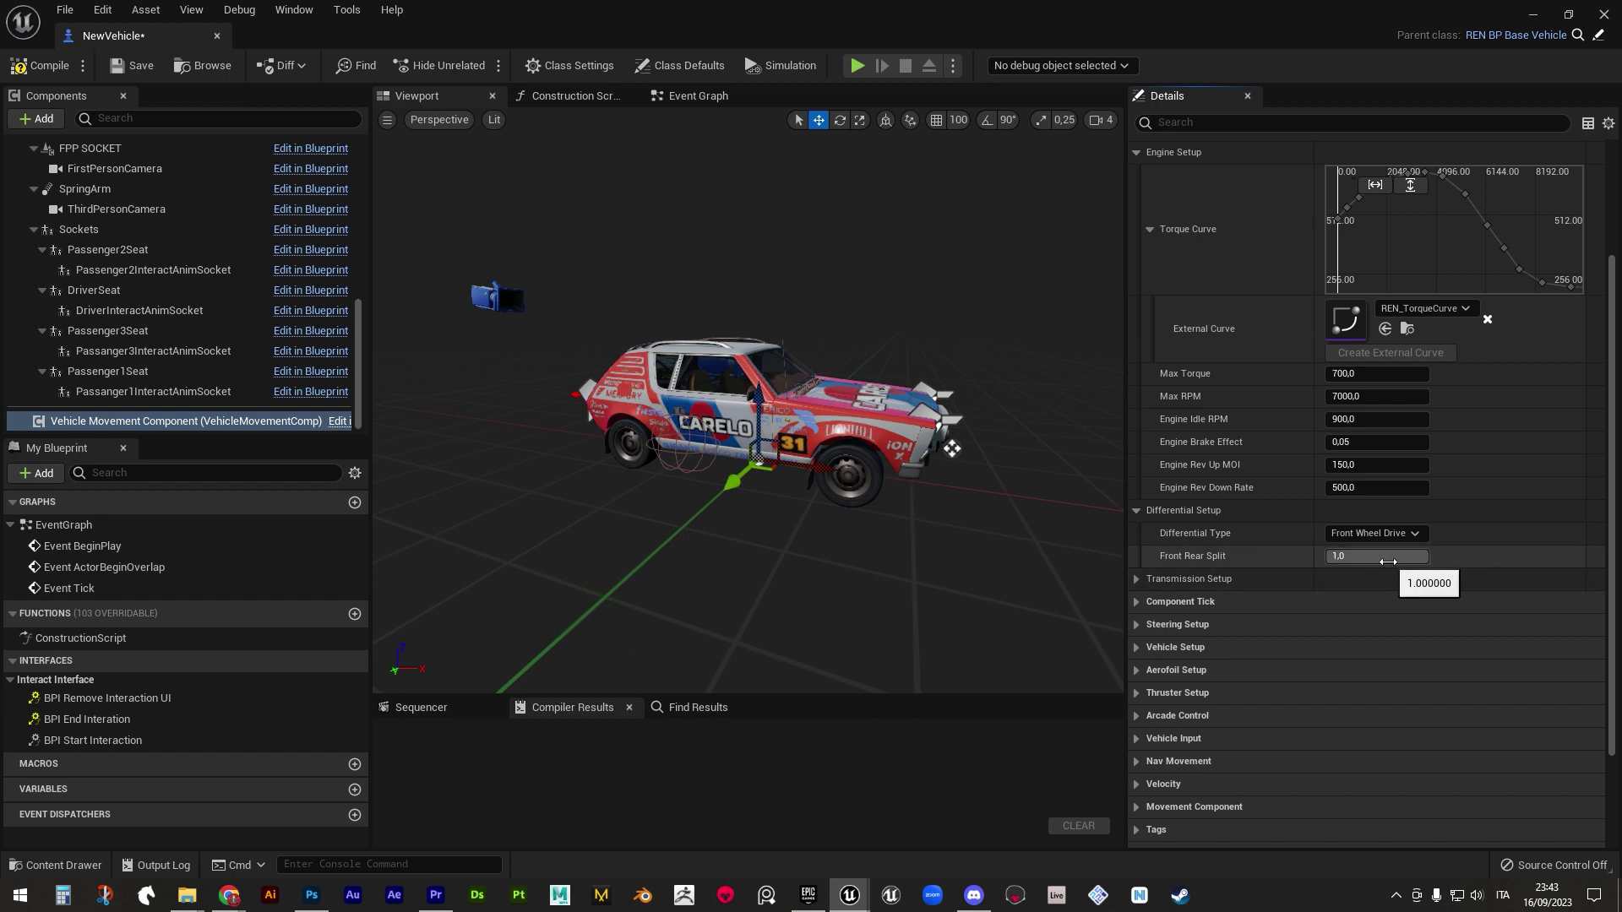
# - Expand Transmission Setup and its five forward gear ratios, 2.9 down to 1.3
pyautogui.scroll(-1, 1267, 557)
pyautogui.click(1139, 552)
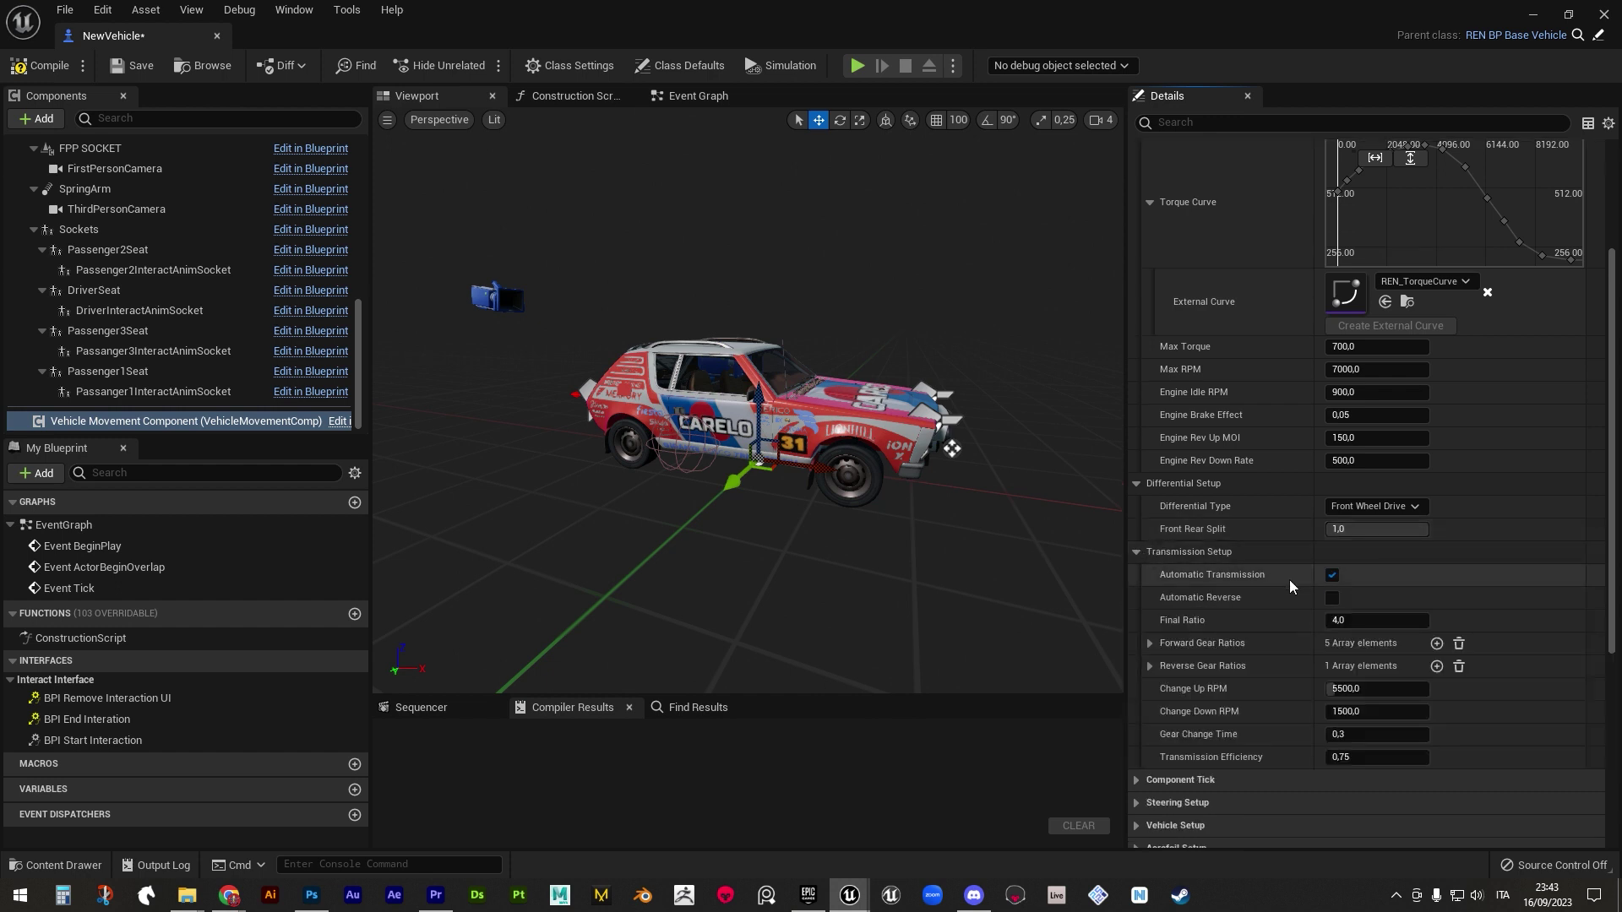
pyautogui.scroll(-5, 1329, 588)
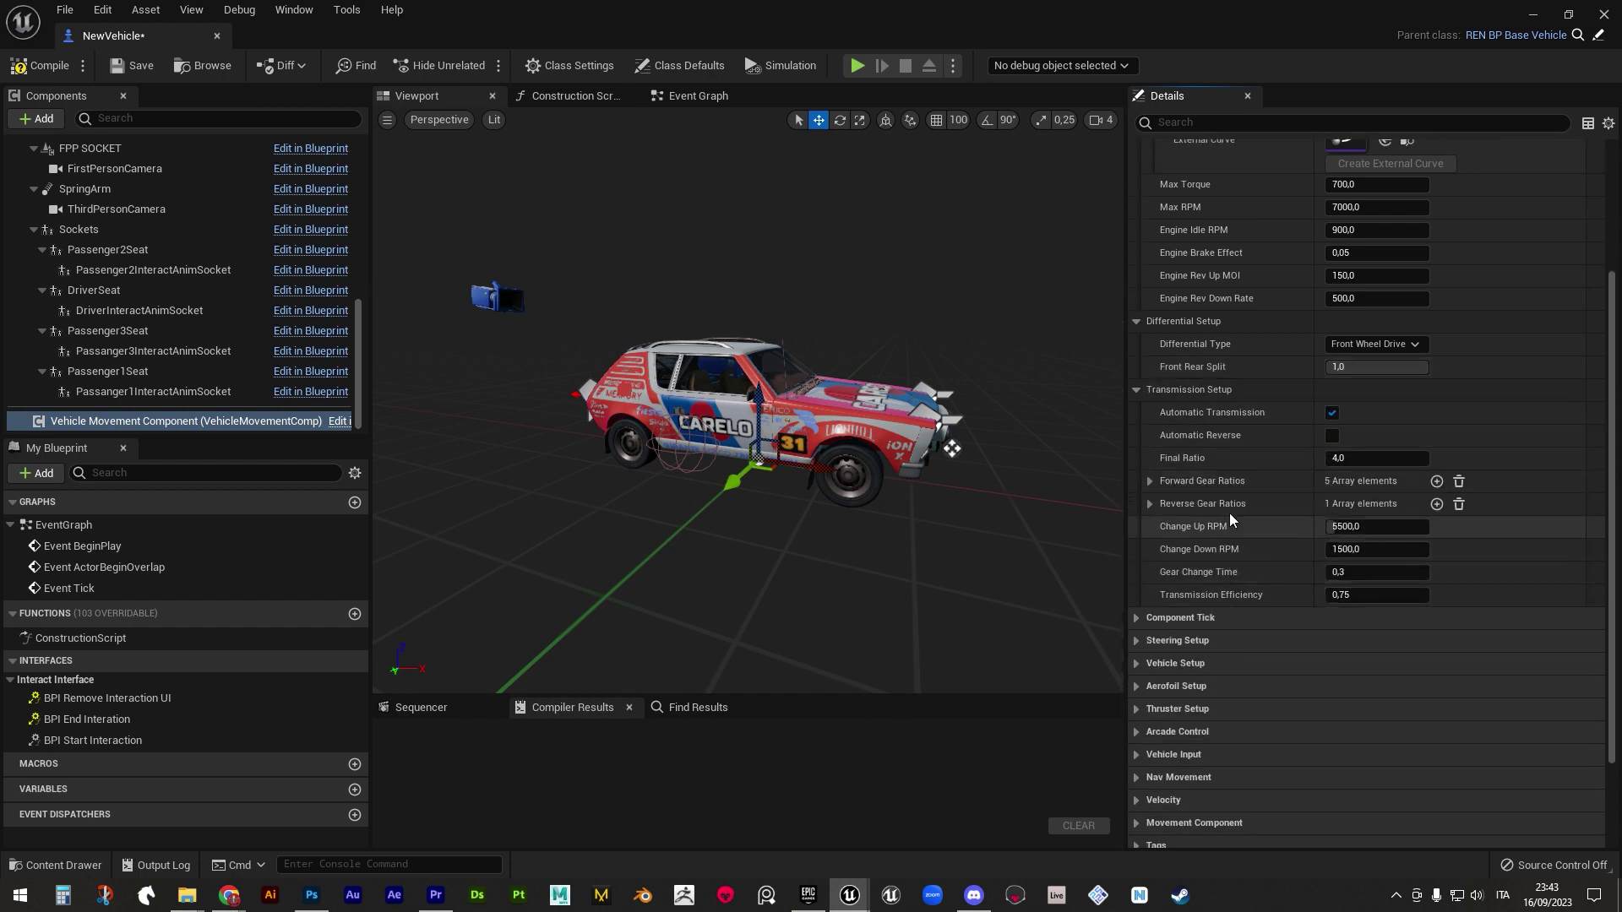
pyautogui.click(1150, 480)
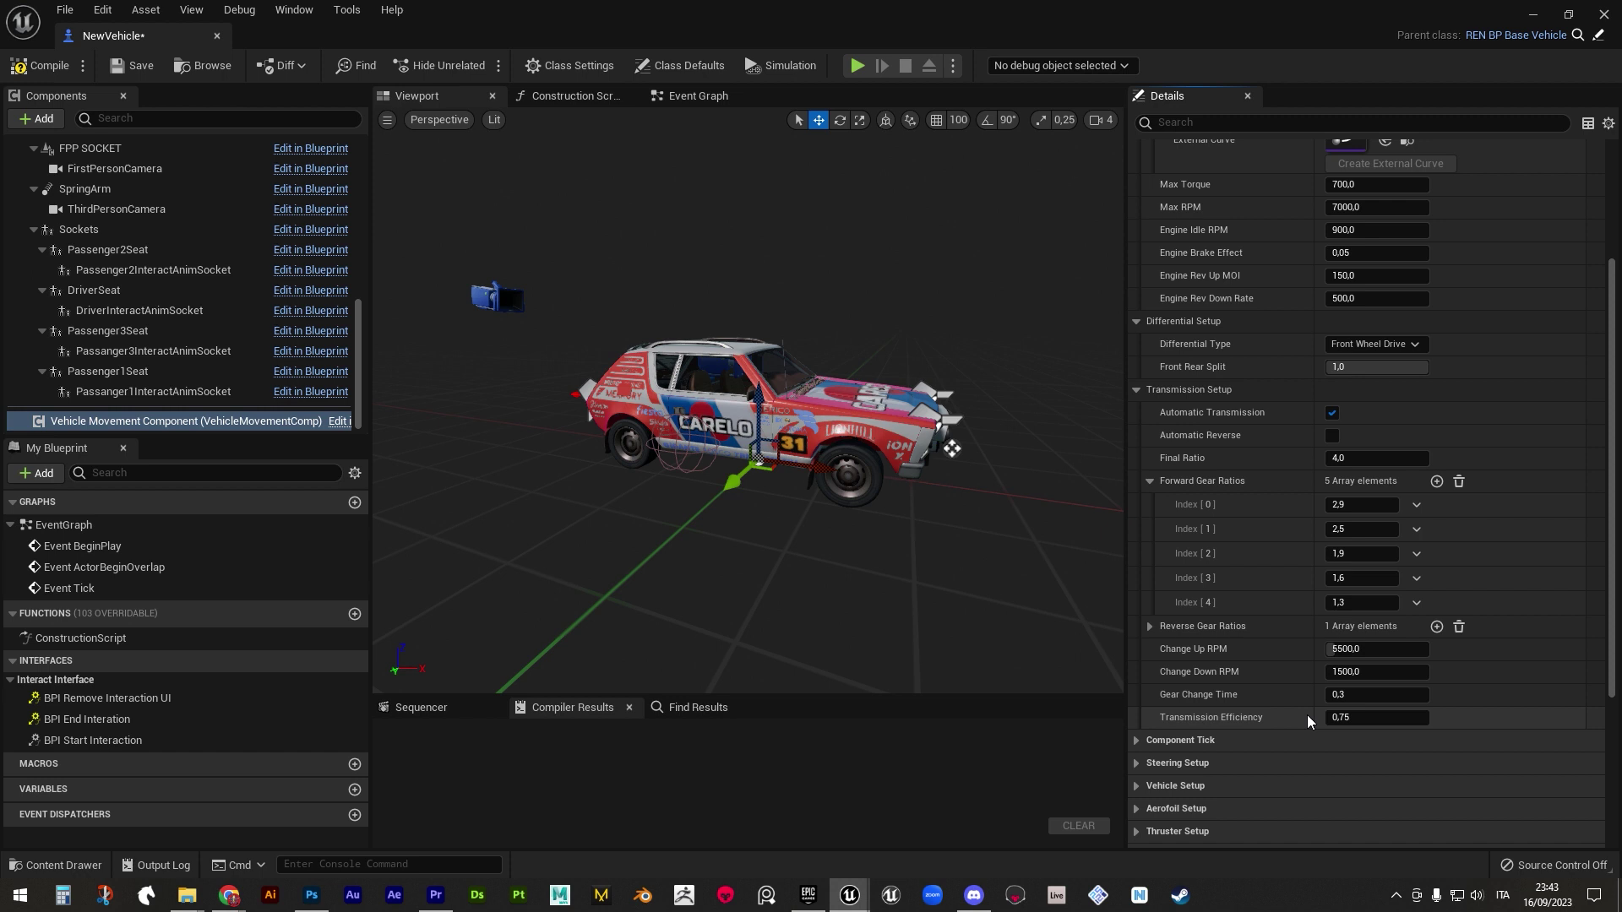
# - Collapse Transmission and Mechanical Setup, check the 1500 mass and chassis values, then collapse Vehicle Setup
pyautogui.click(1141, 385)
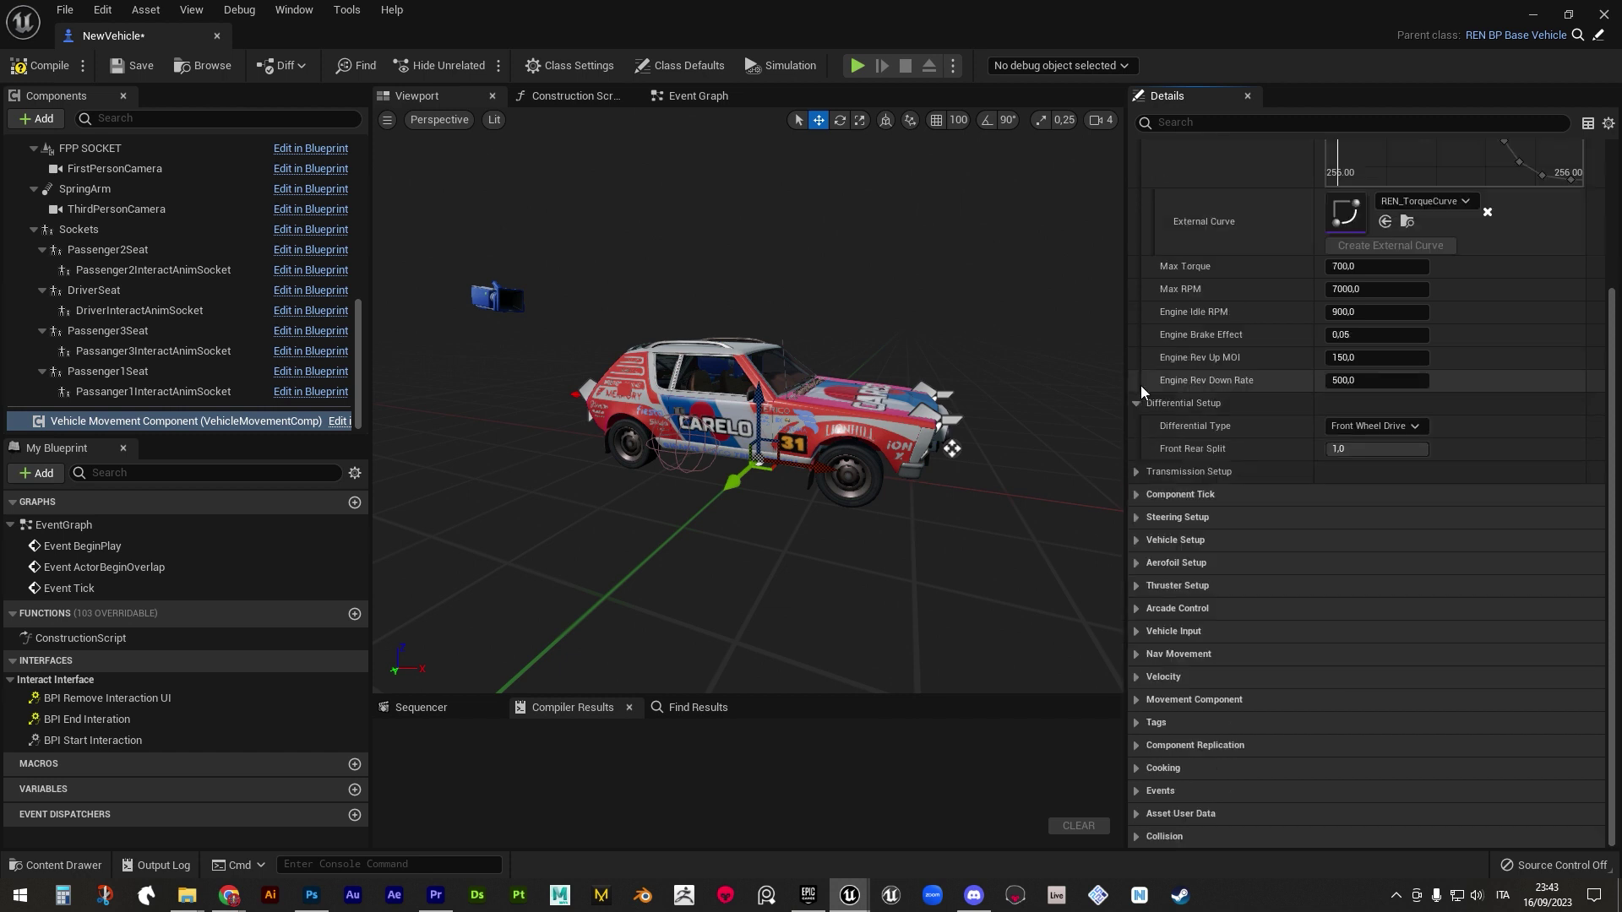
pyautogui.scroll(5, 1140, 386)
pyautogui.click(1135, 191)
pyautogui.click(1156, 310)
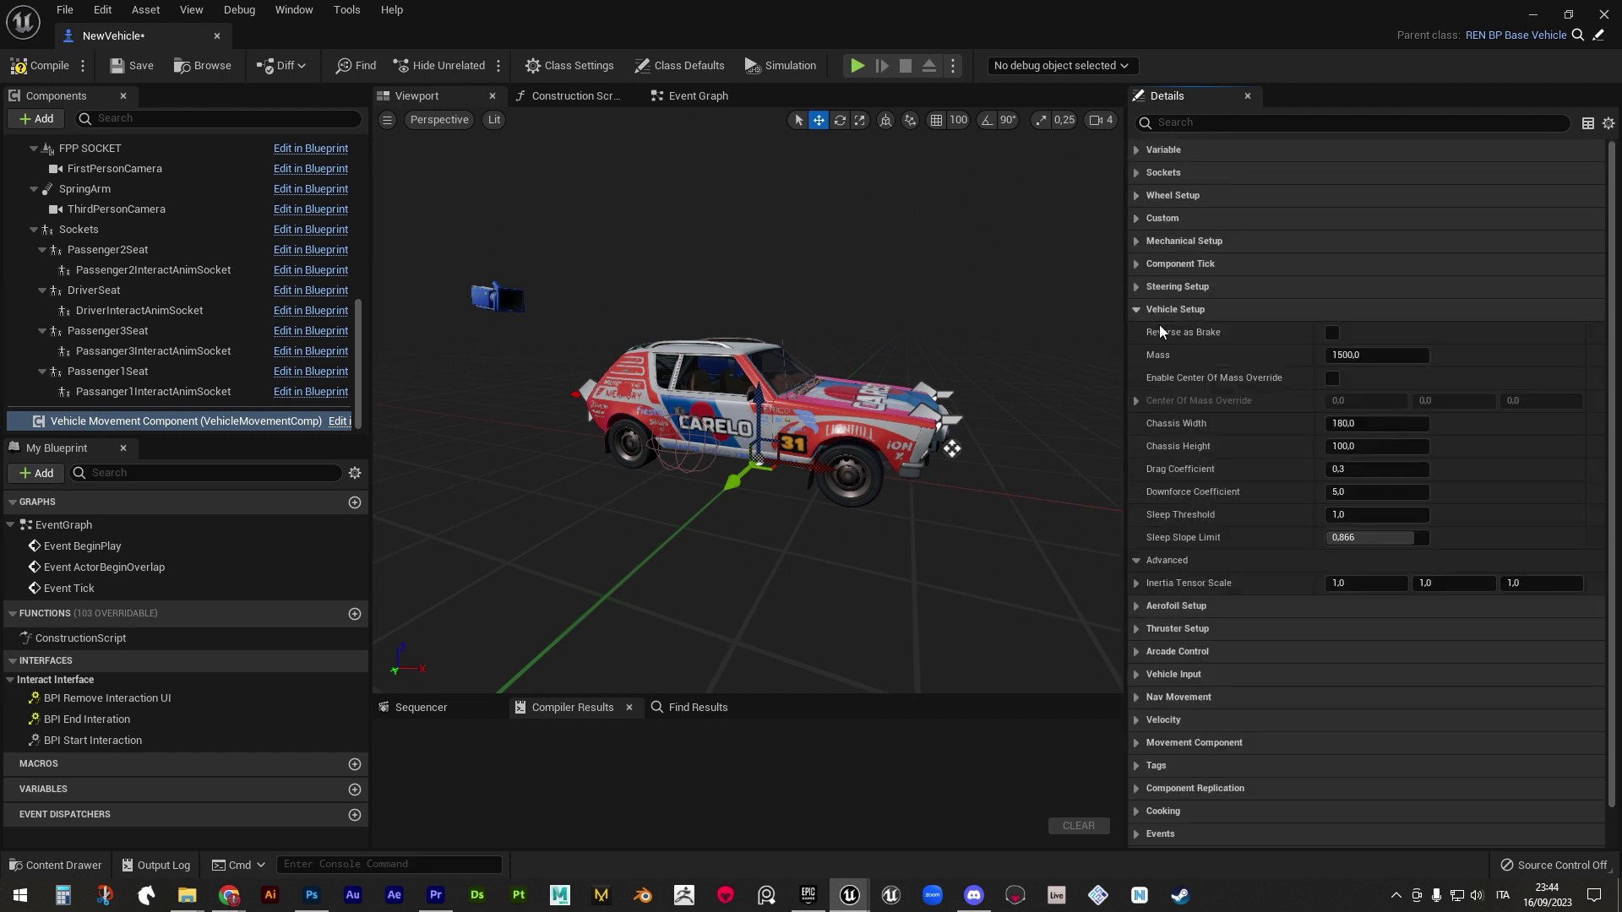
pyautogui.scroll(-1, 1282, 364)
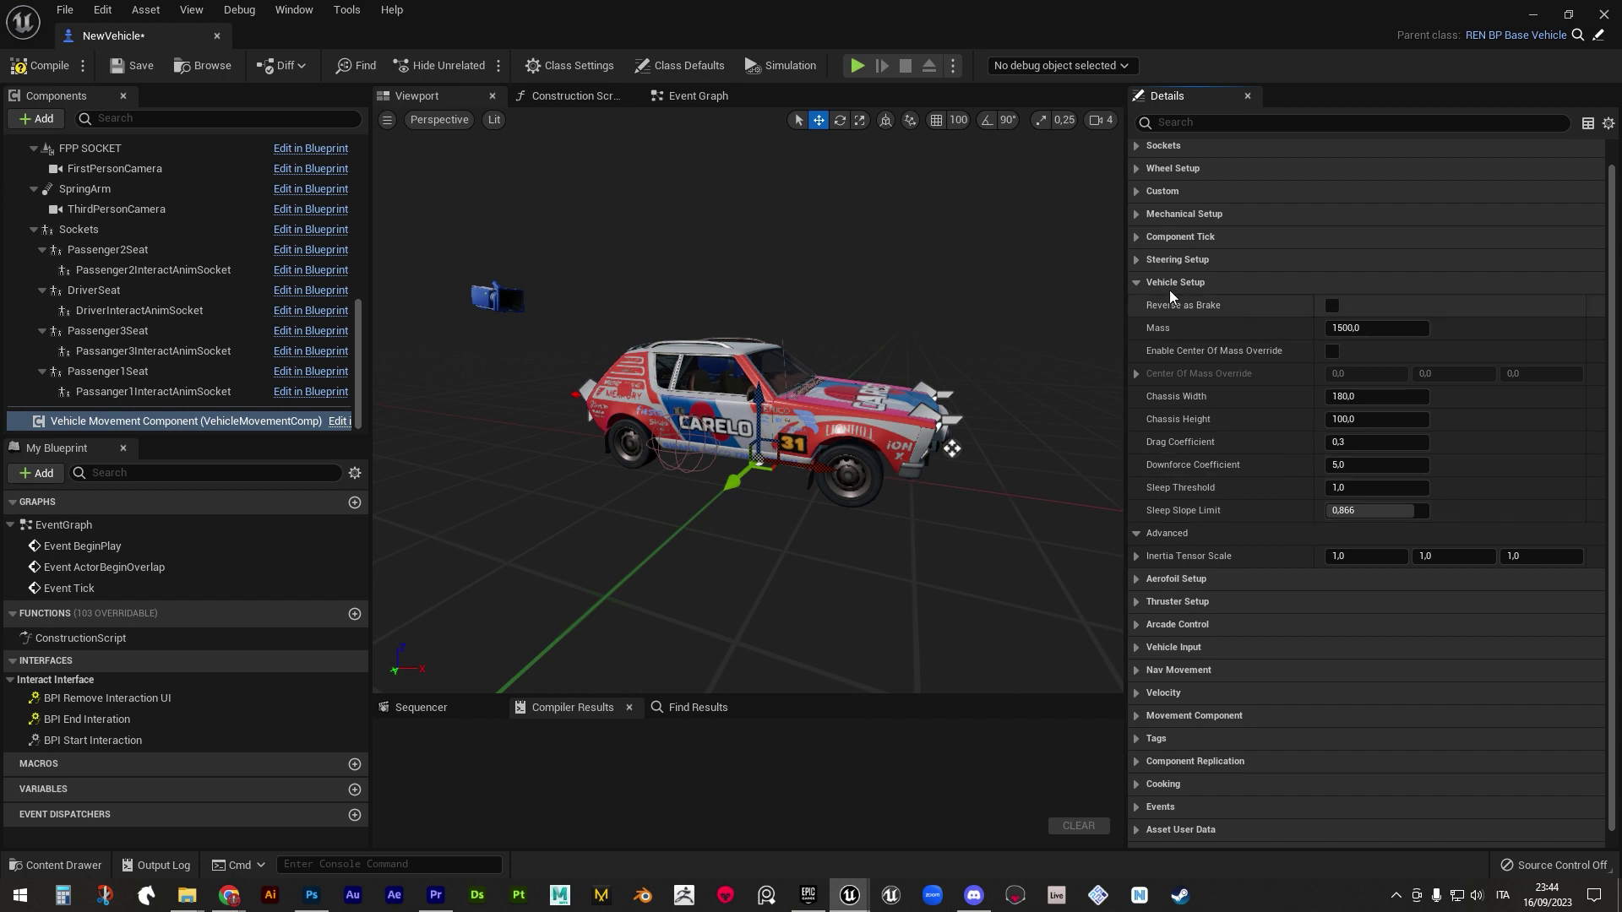
pyautogui.click(1135, 284)
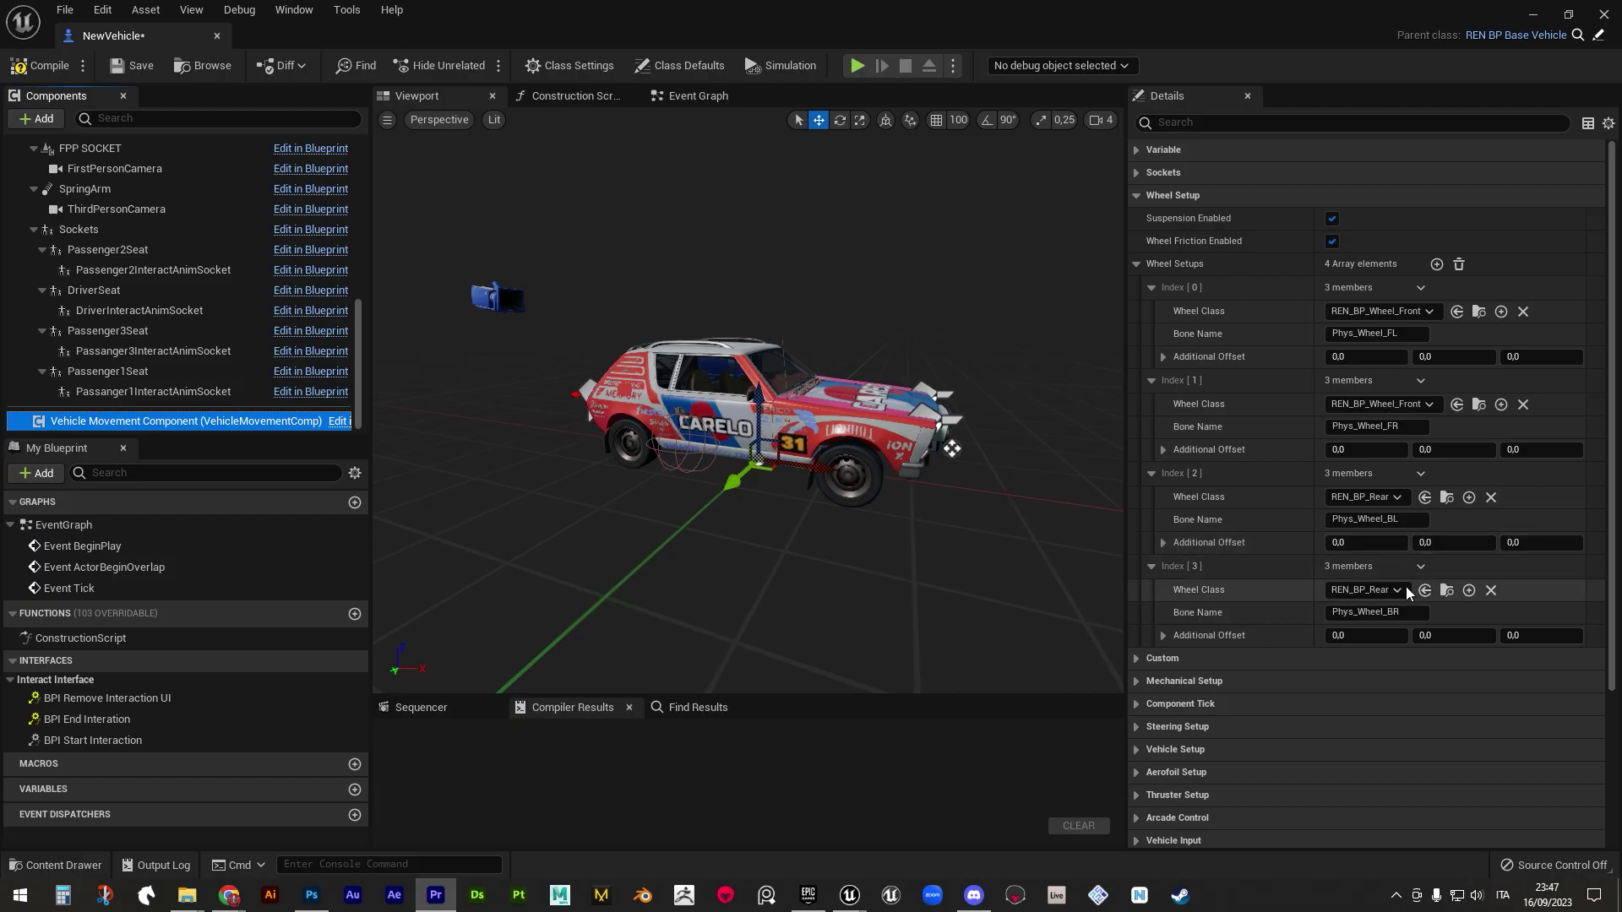
# - Duplicate REN_BP_Rear with Ctrl+D, keep the name REN_BP_Rear1, and open the copy
pyautogui.click(1446, 590)
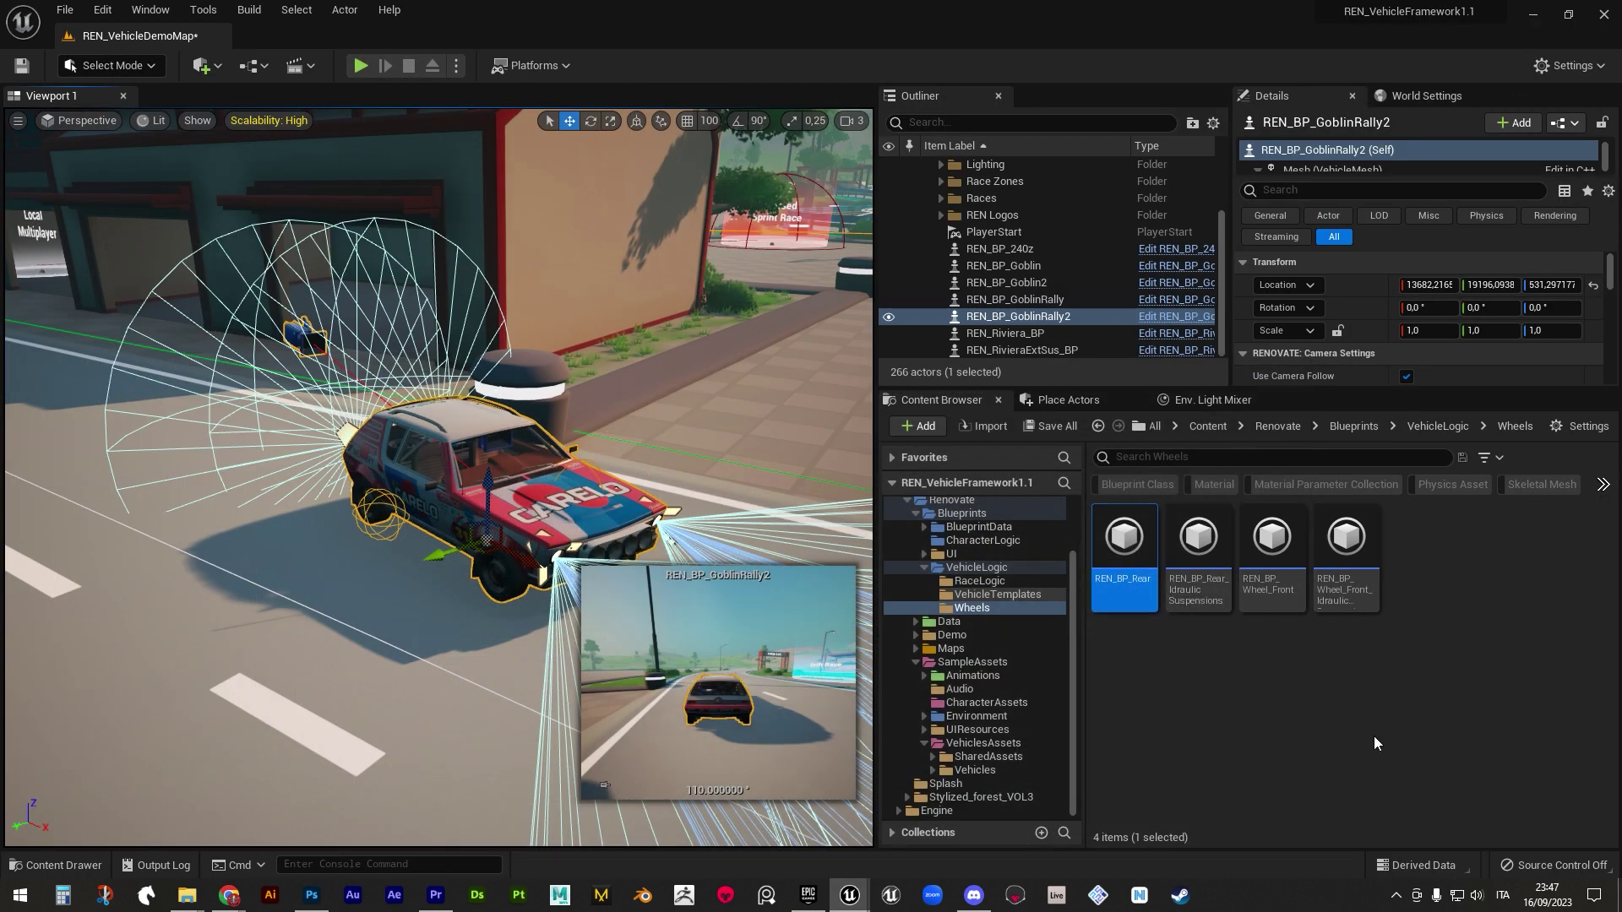
pyautogui.hotkey('ctrl', 'd')
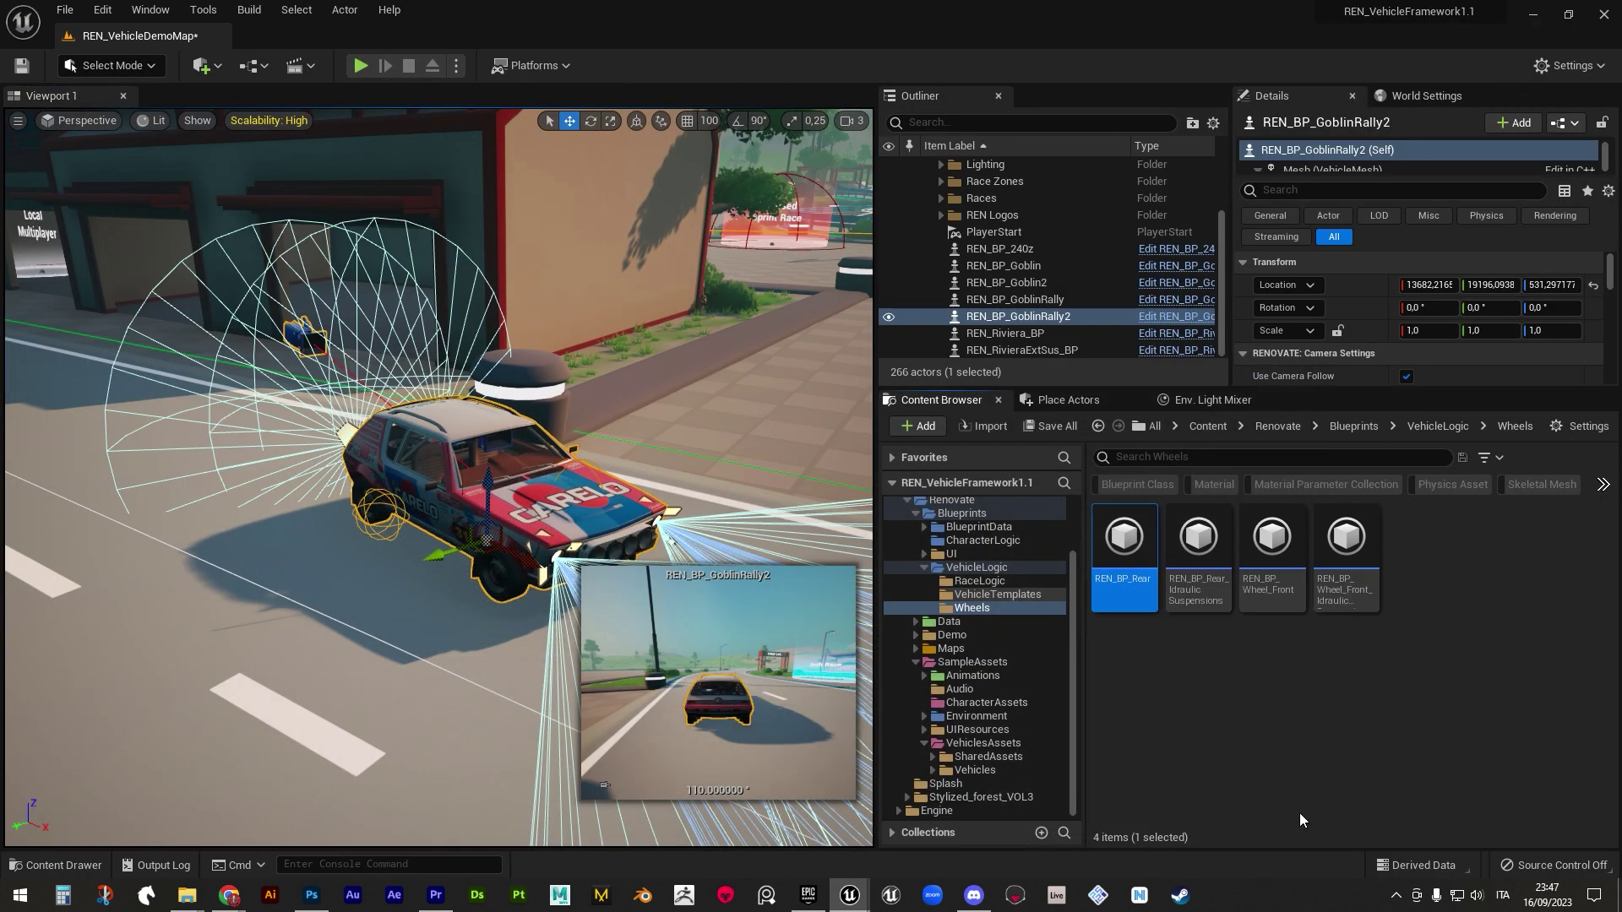
pyautogui.press('Return')
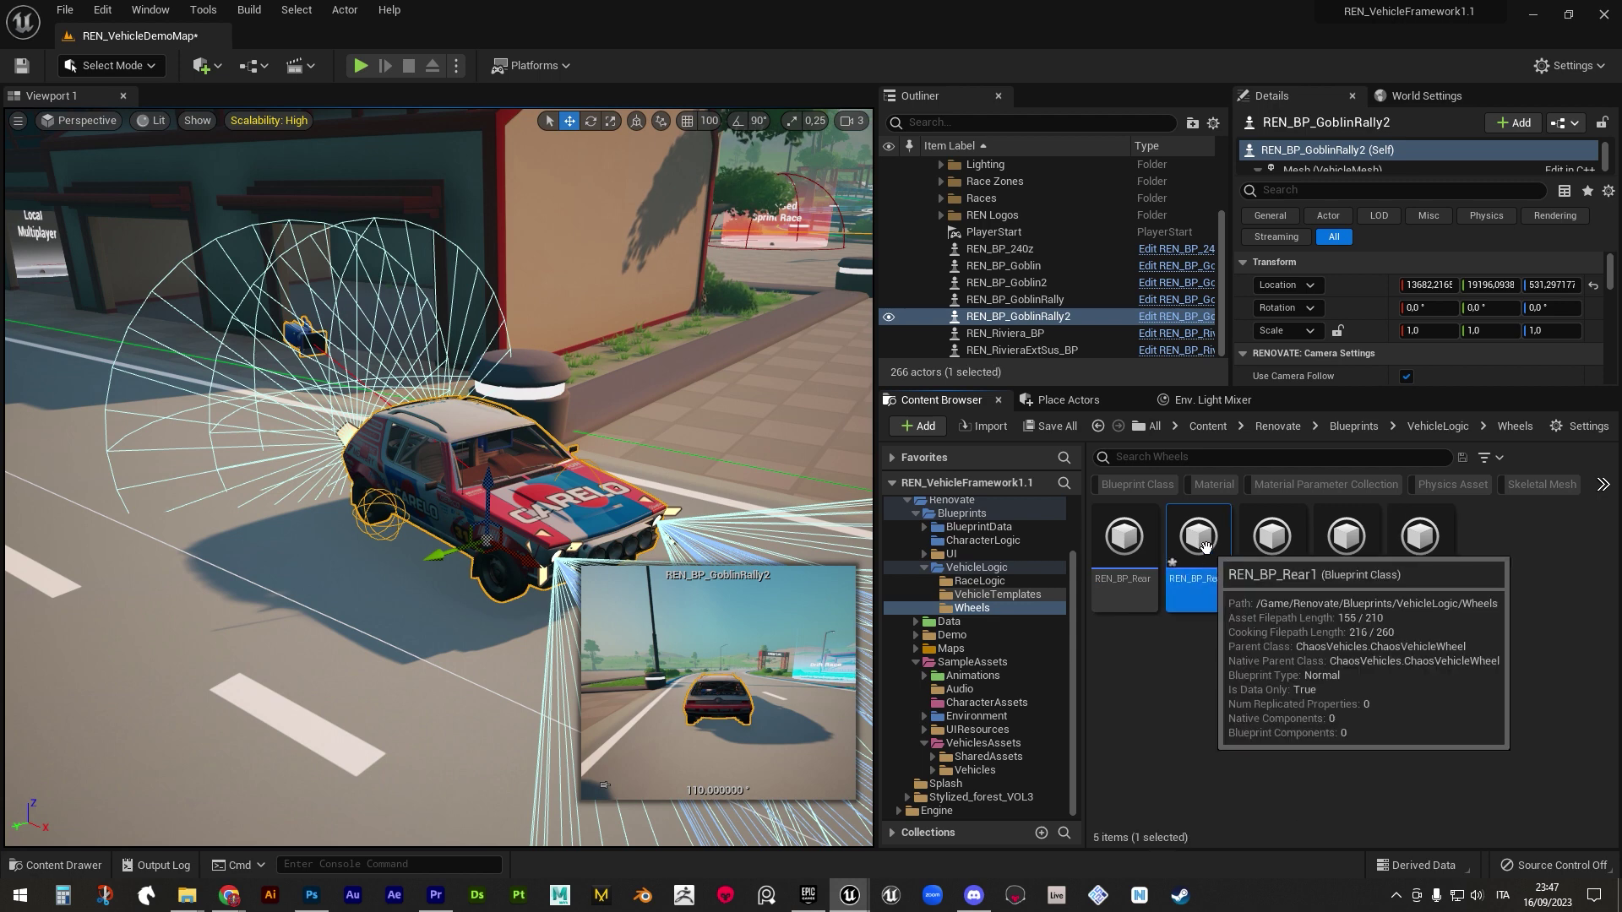
pyautogui.doubleClick(1208, 549)
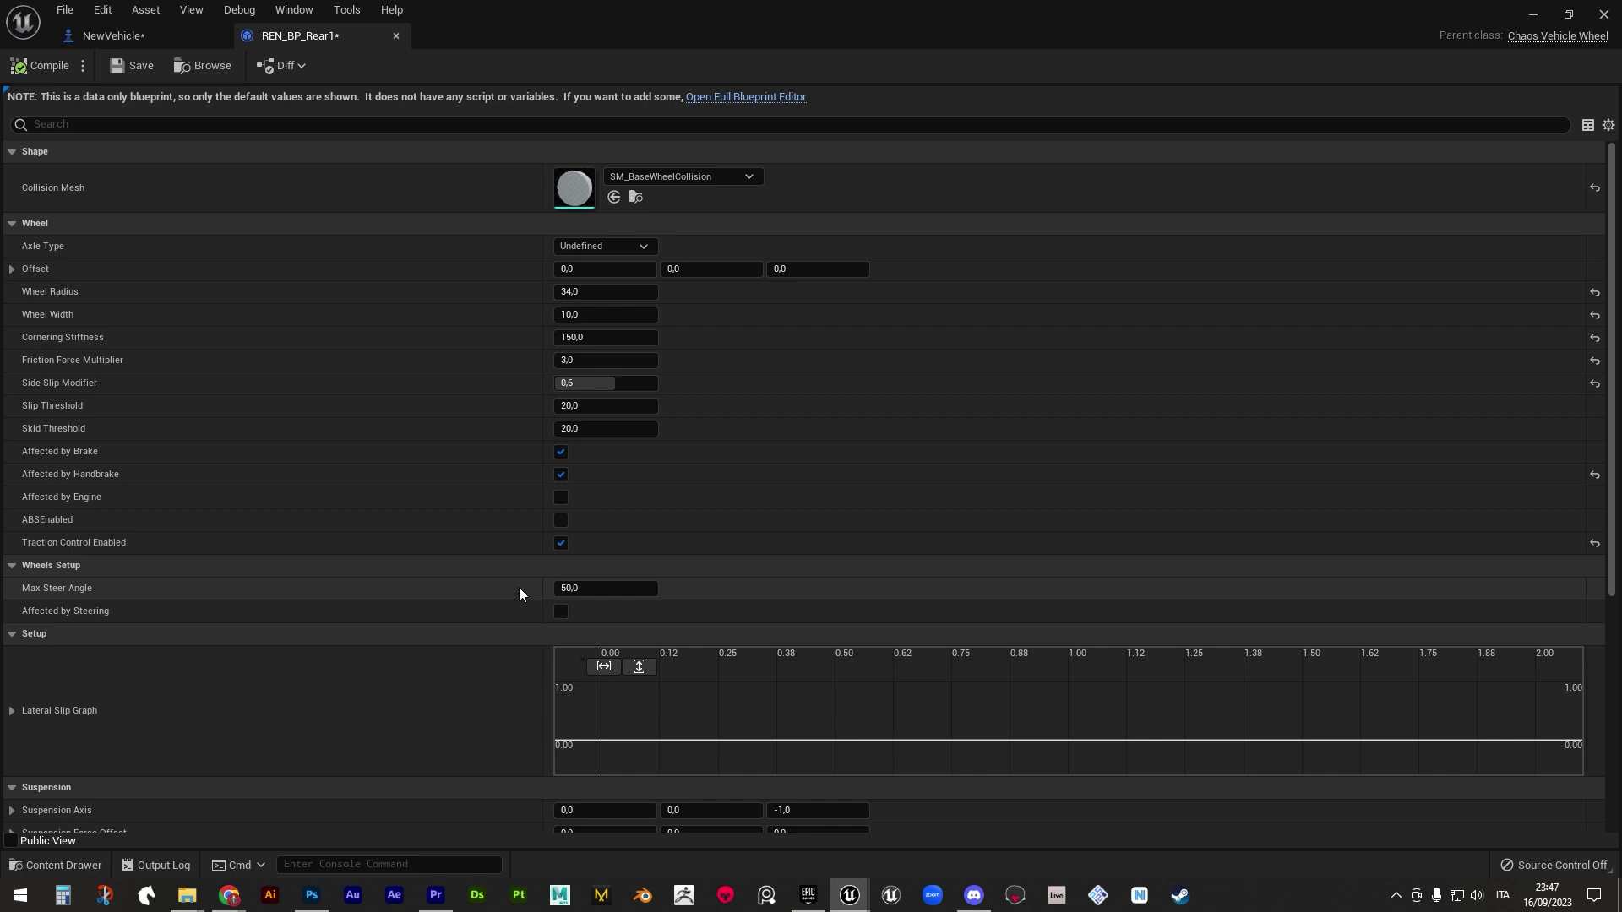
# - Scroll REN_BP_Rear1's defaults down to the Suspension and Brakes values
pyautogui.scroll(-5, 518, 588)
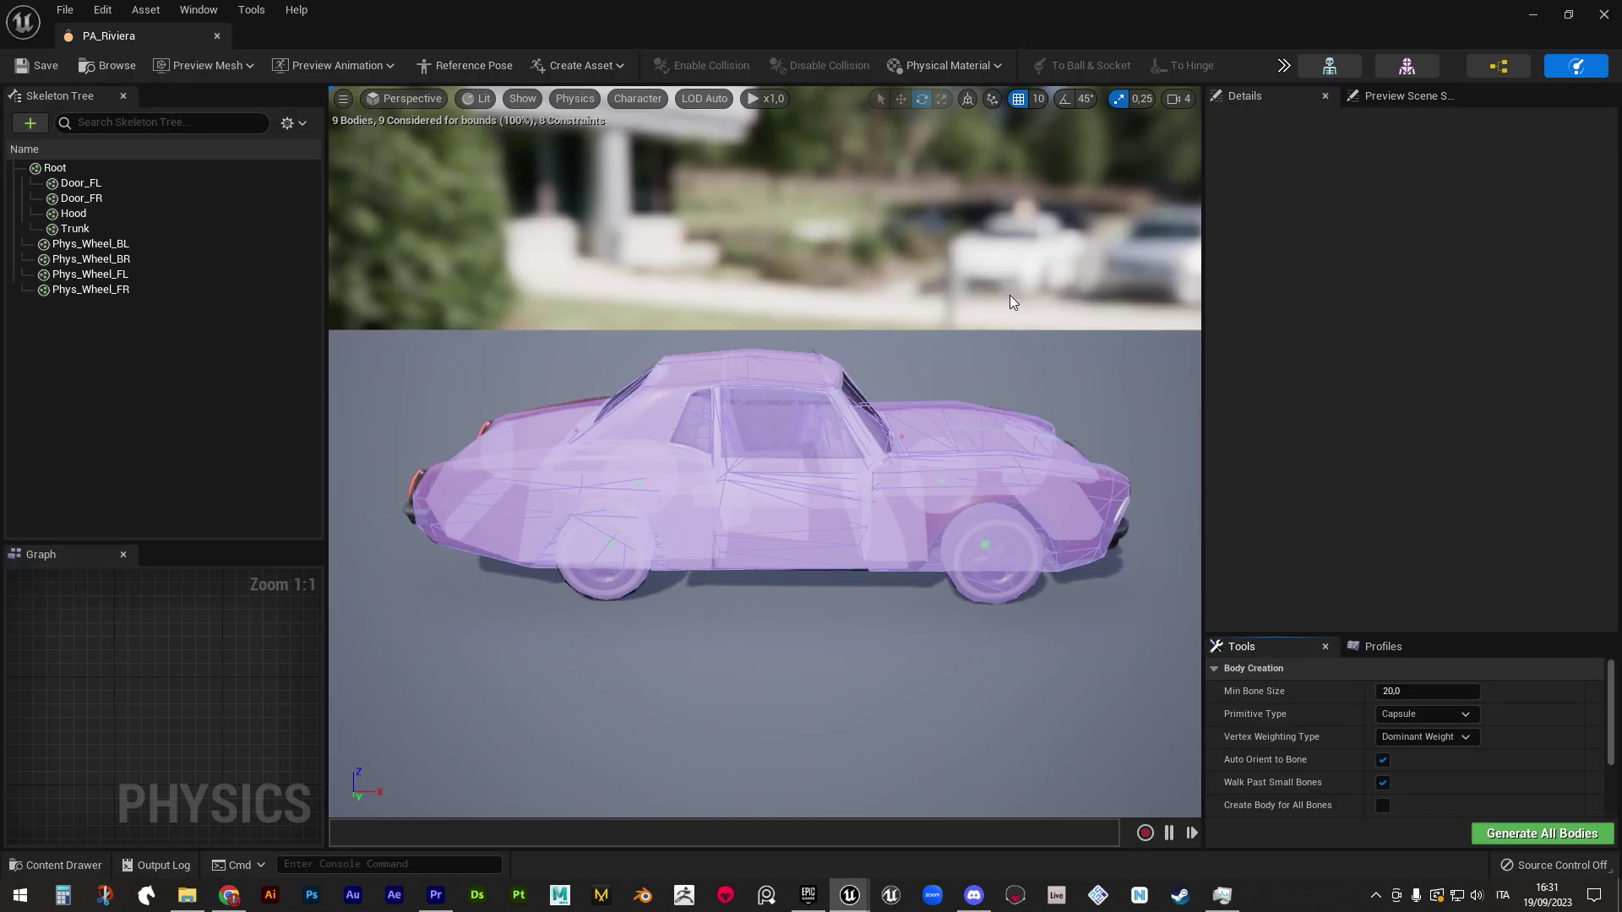
# - Simulate PA_Riviera, pull the hood and a door open, then stop and reset
pyautogui.keyDown('alt'); pyautogui.moveTo(1010, 369); pyautogui.dragTo(1206, 190); pyautogui.keyUp('alt')
pyautogui.click(1284, 65)
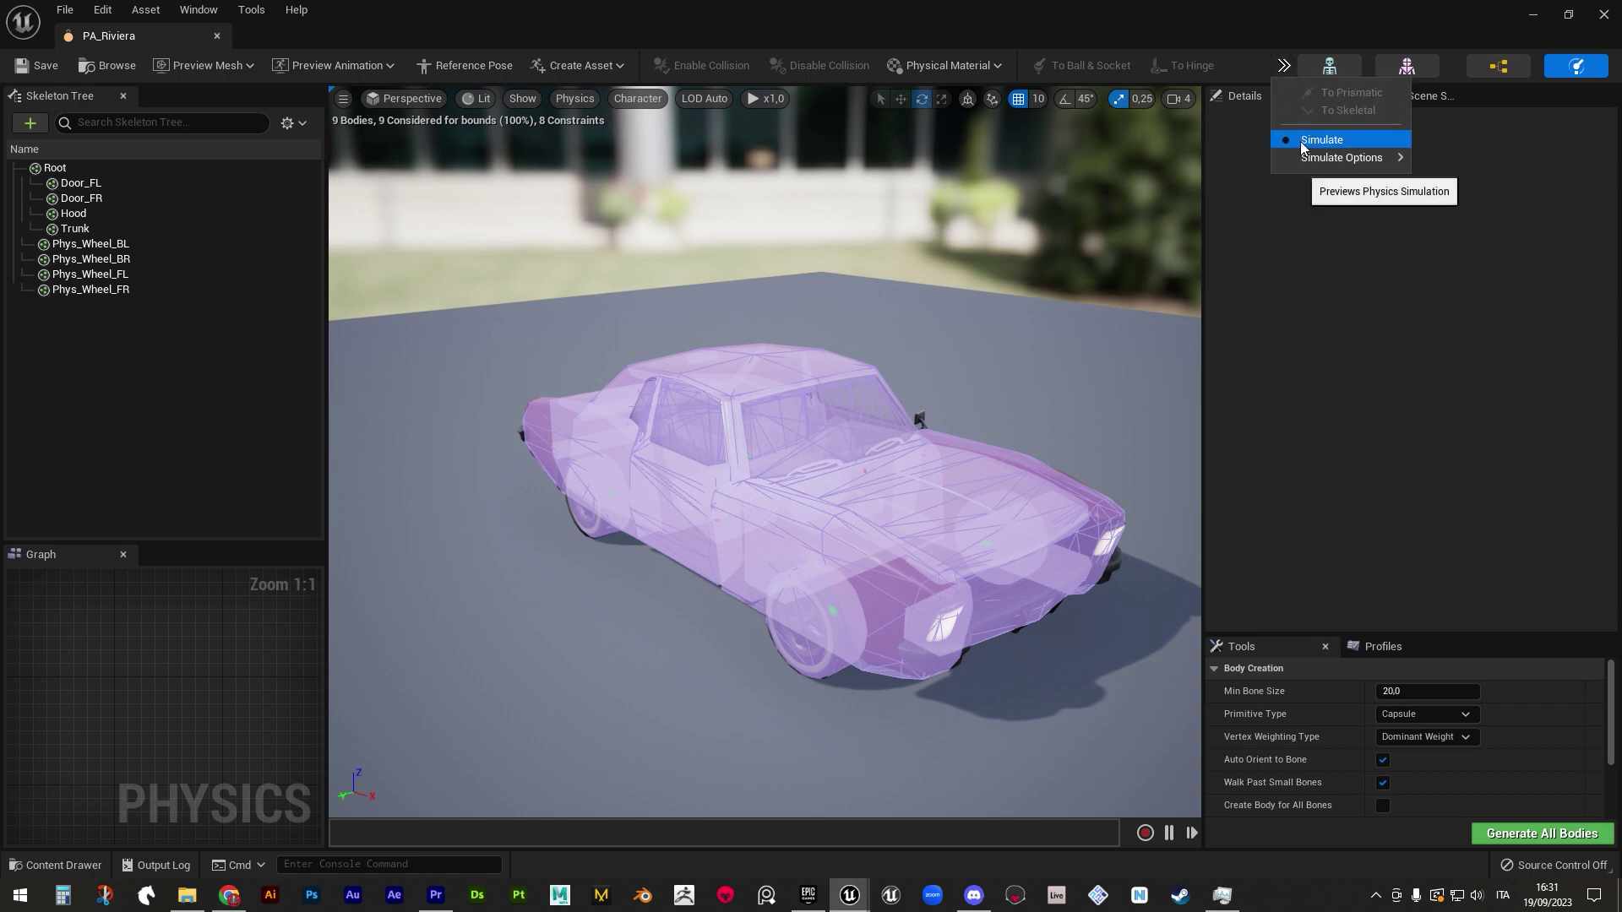
pyautogui.click(1301, 140)
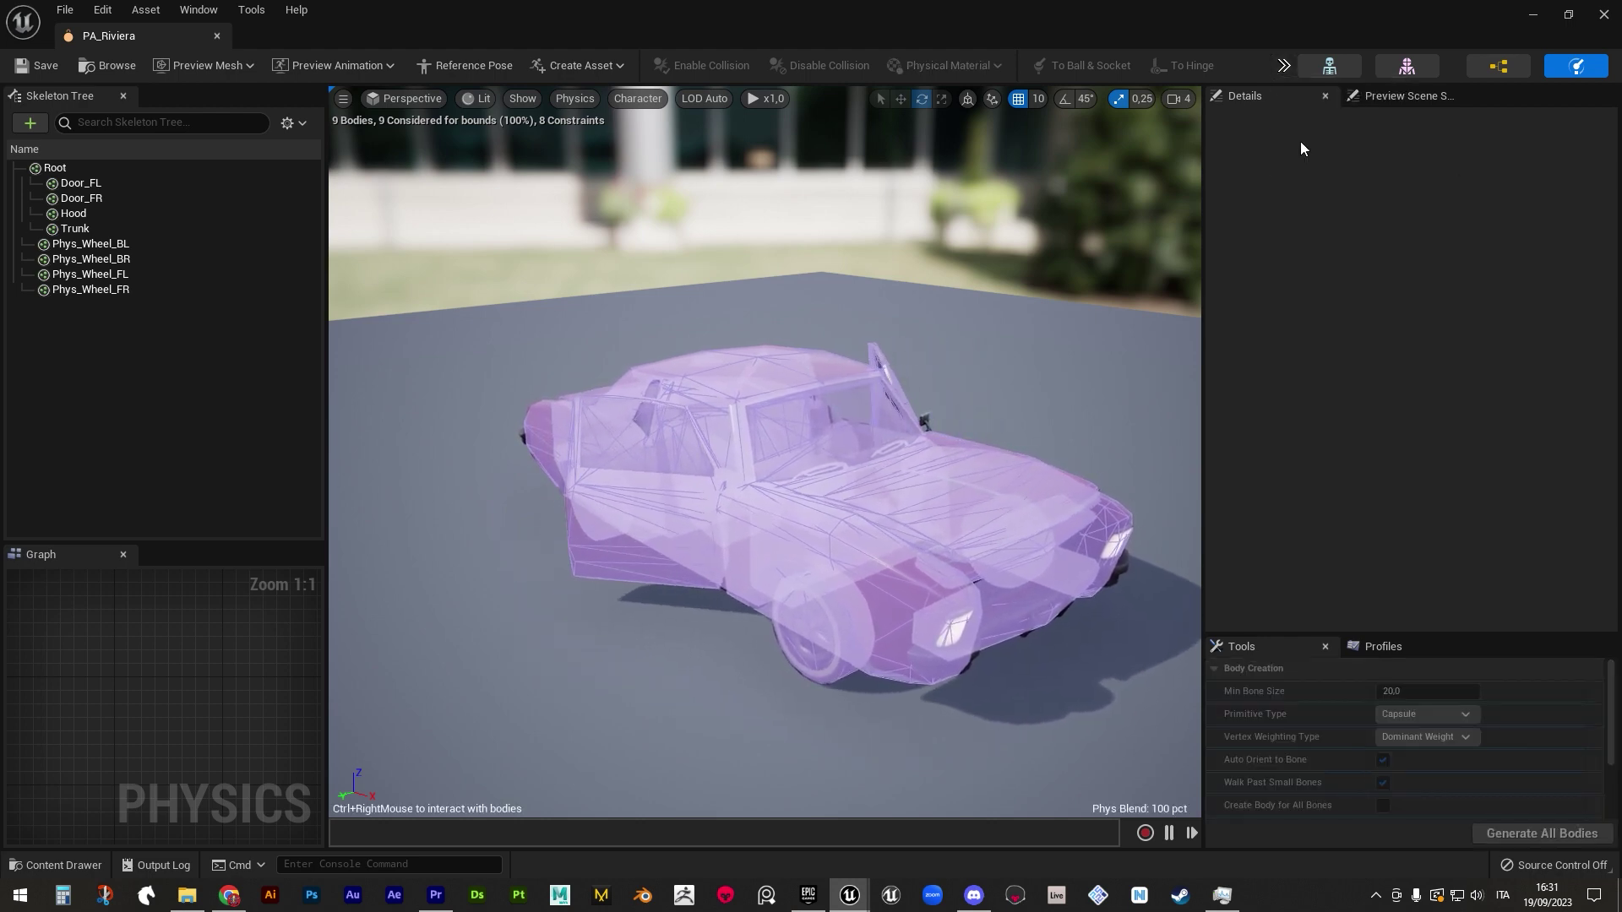
pyautogui.keyDown('ctrl'); pyautogui.moveTo(934, 510); pyautogui.dragTo(963, 355, button='right'); pyautogui.keyUp('ctrl')
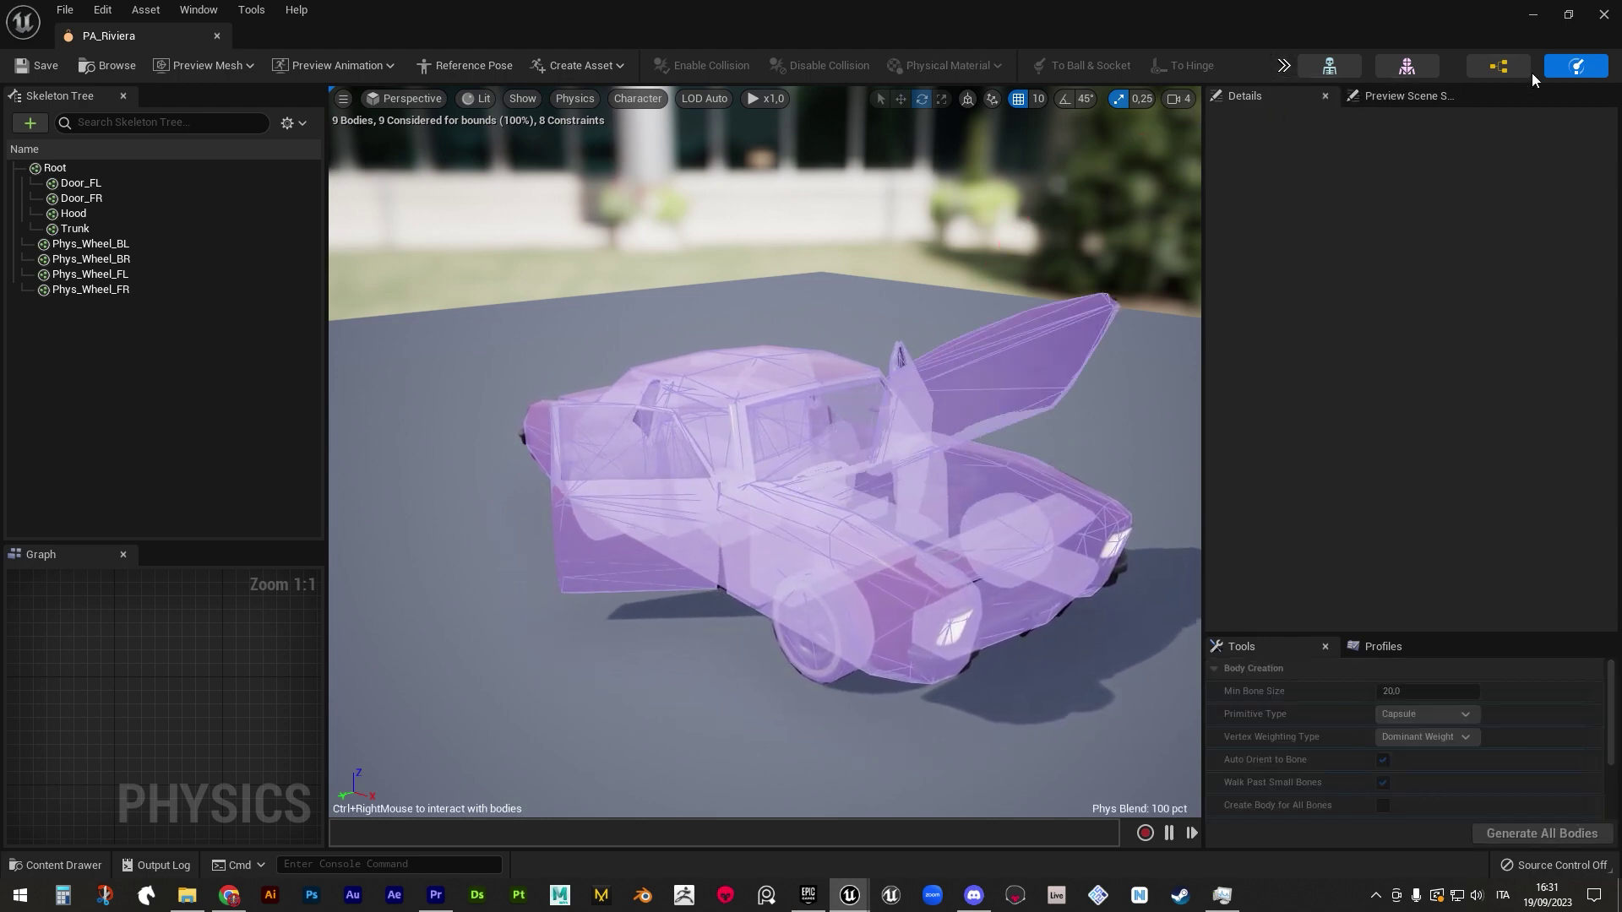
pyautogui.keyDown('ctrl'); pyautogui.moveTo(602, 533); pyautogui.dragTo(332, 245, button='right'); pyautogui.keyUp('ctrl')
pyautogui.hotkey('alt', 's')
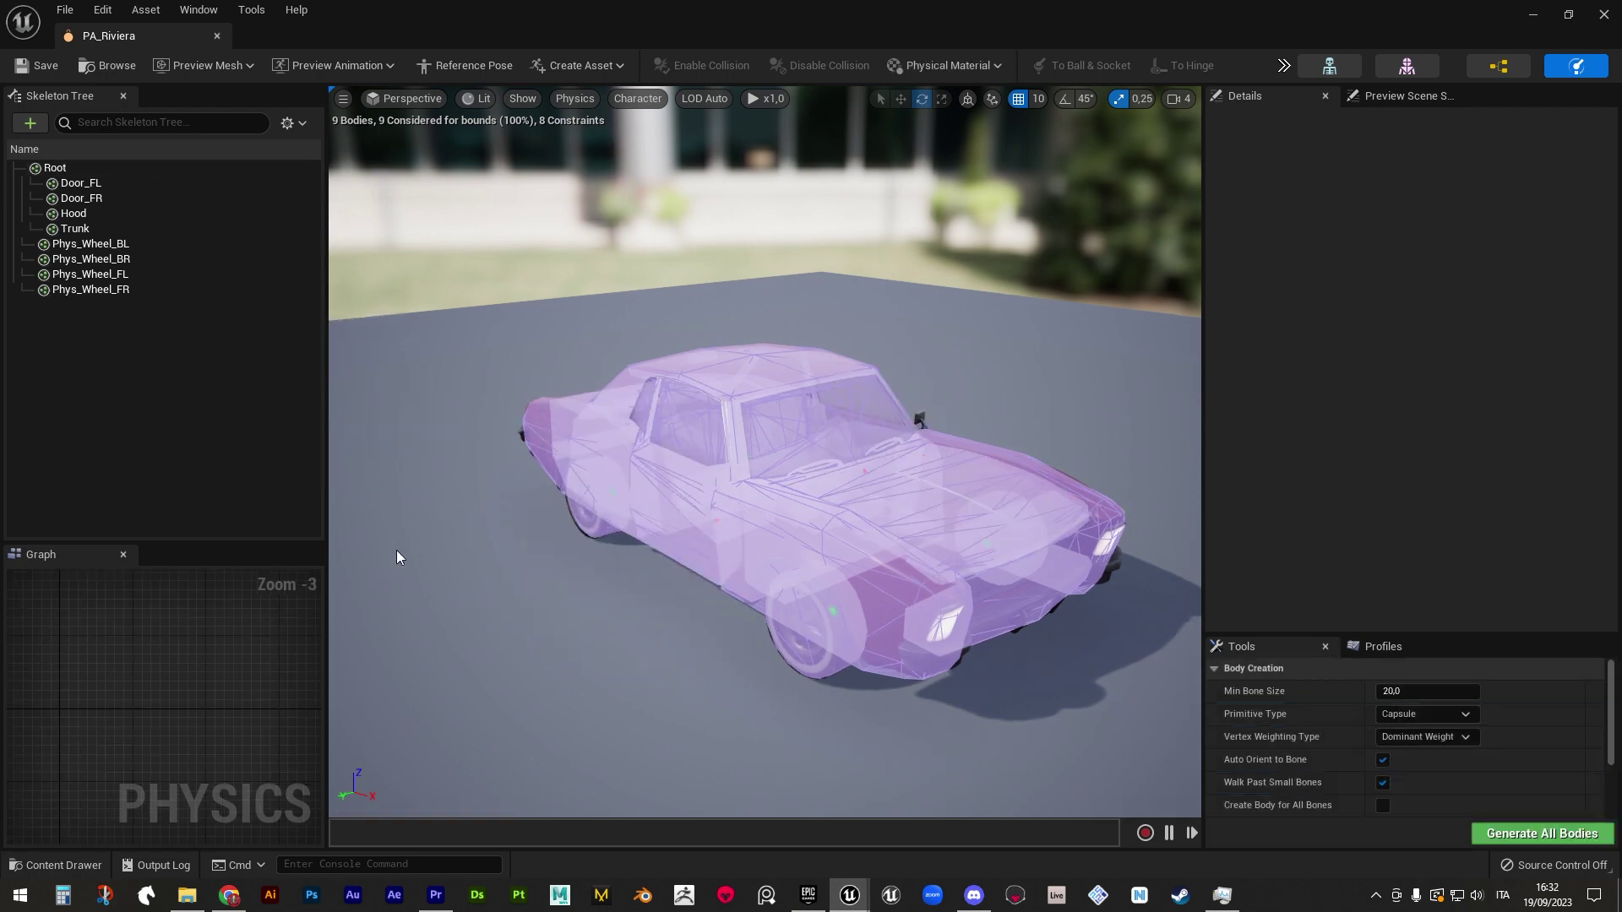
# - Inspect the Root body's properties, then the Phys_Wheel_FL to Root constraint settings
pyautogui.click(66, 165)
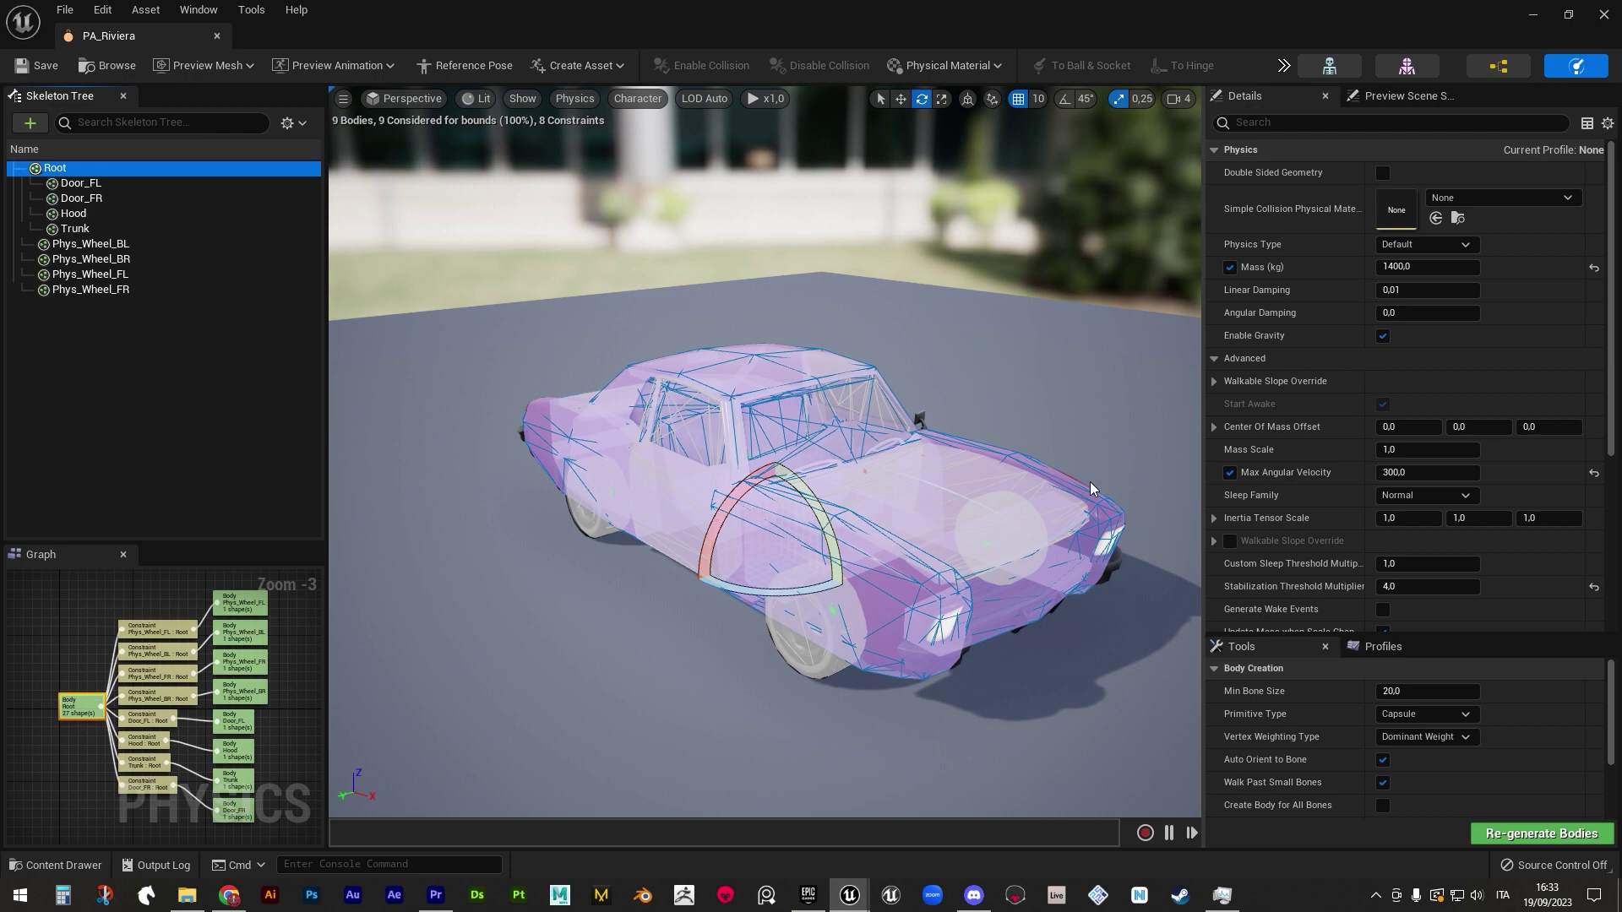
pyautogui.click(135, 633)
pyautogui.click(135, 632)
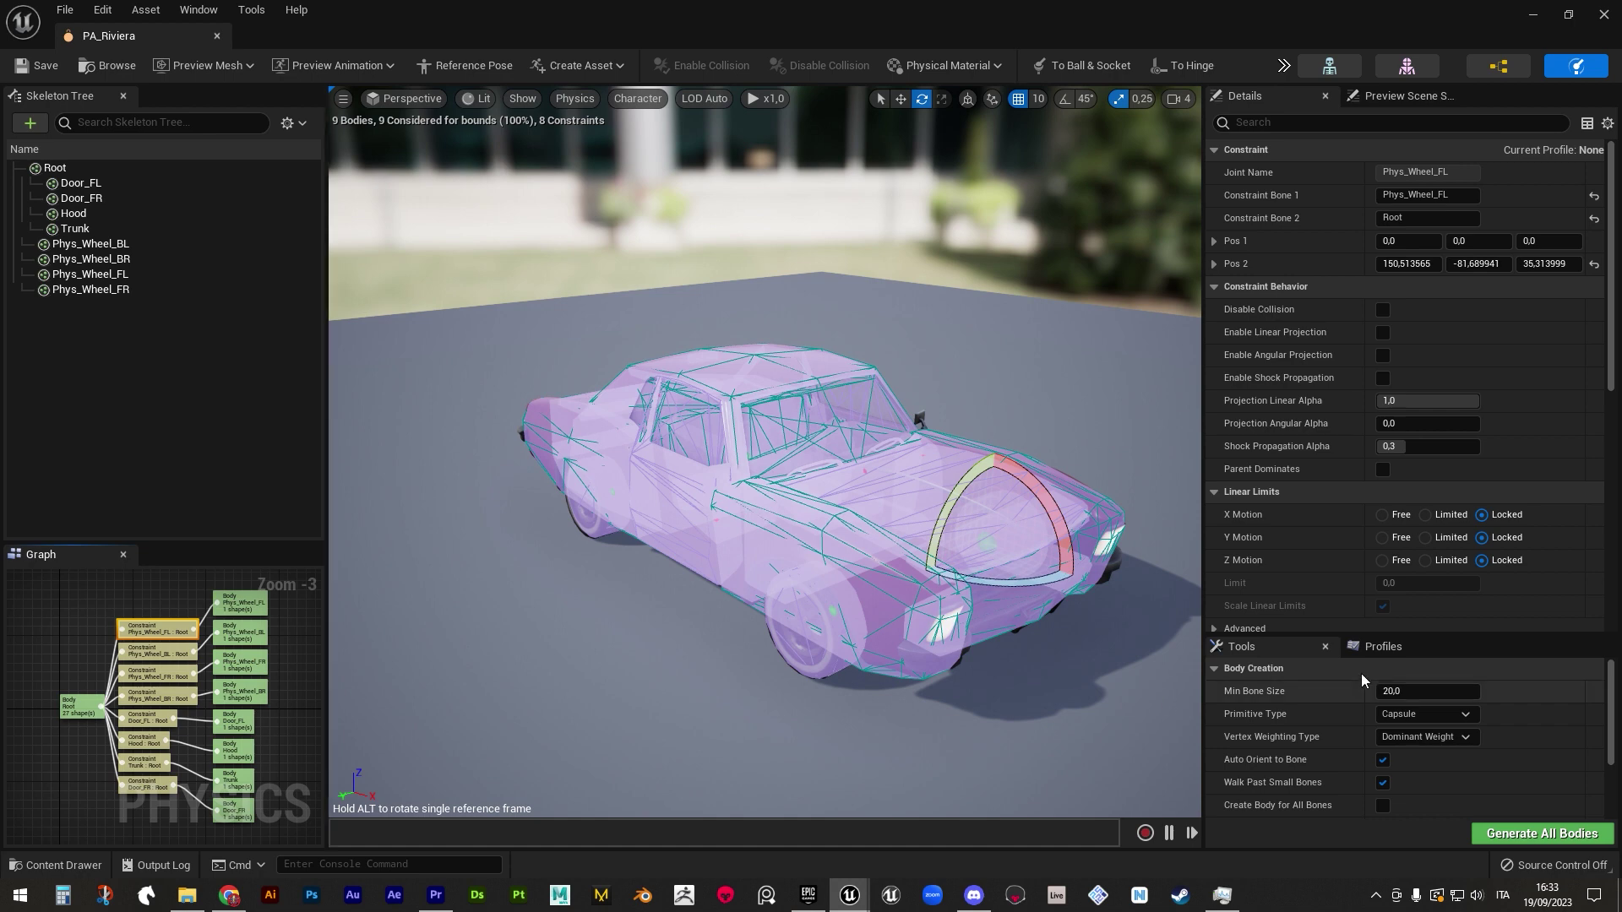
pyautogui.scroll(-8, 1534, 376)
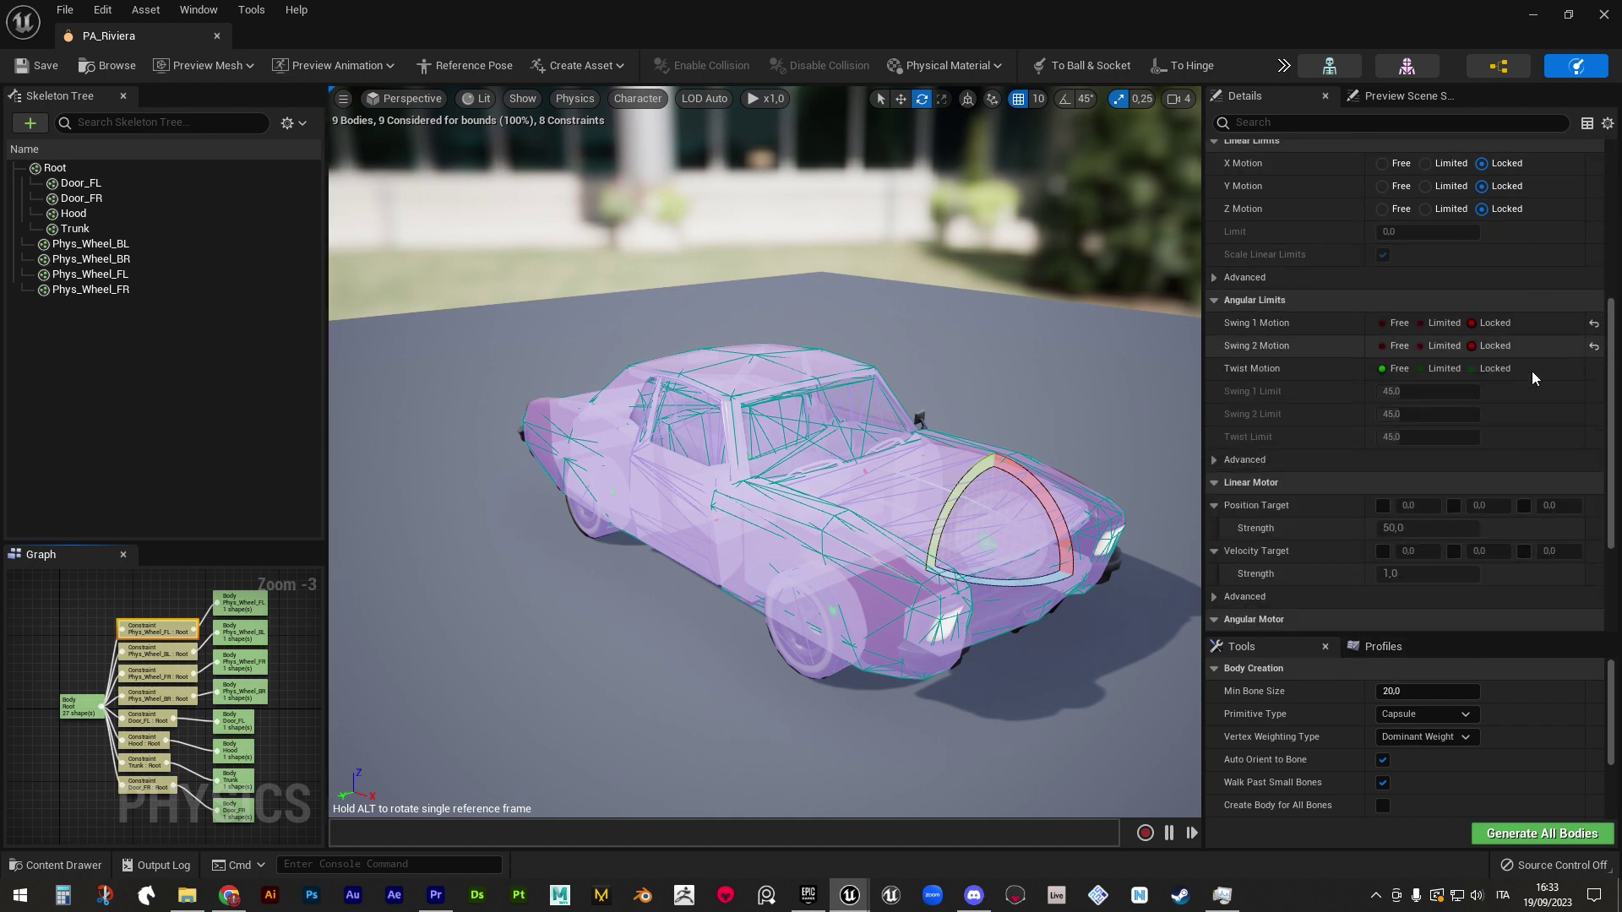
pyautogui.scroll(-5, 1534, 377)
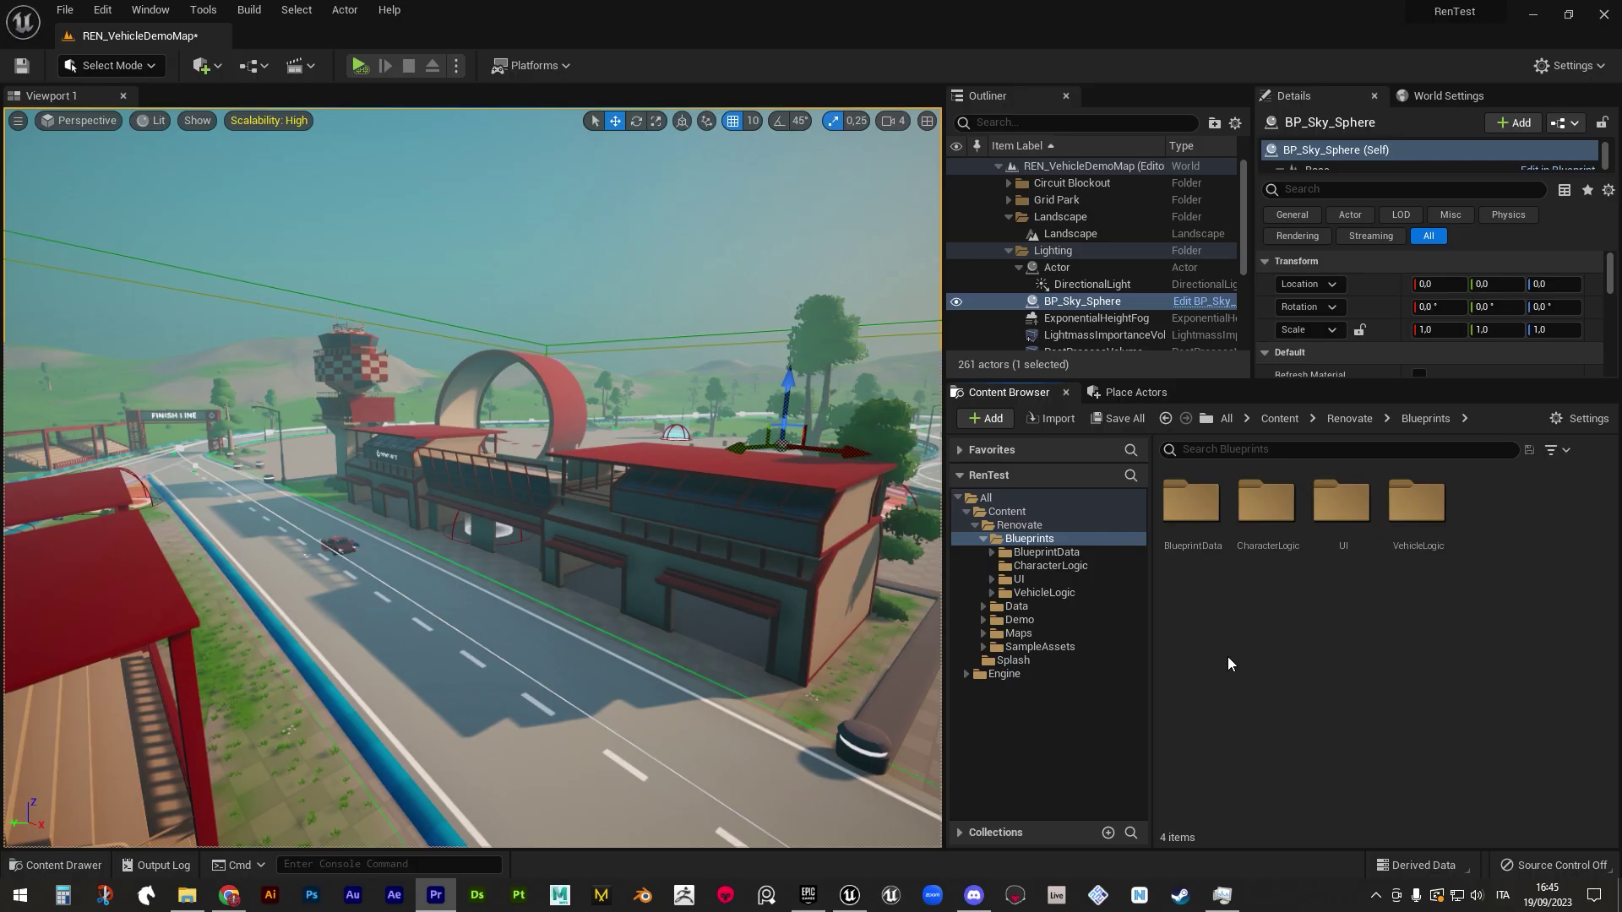
# - Open REN_BP_BaseVehicle from VehicleLogic, view ConstructionScript and EventGraph, then open VehicleInputGraph
pyautogui.doubleClick(1410, 543)
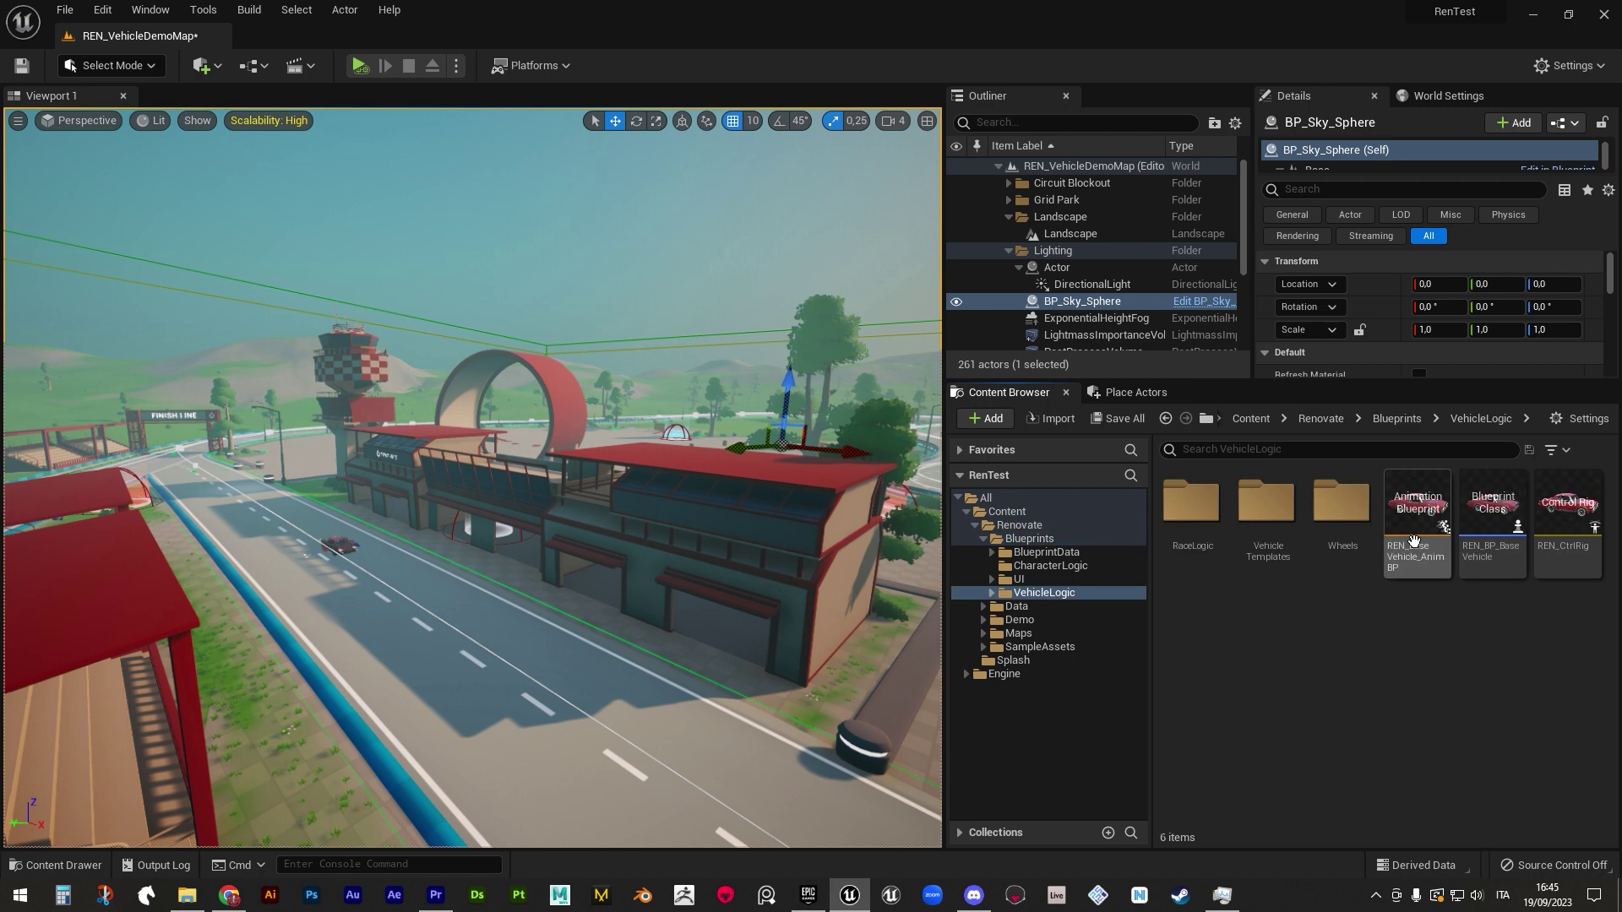
pyautogui.doubleClick(1498, 542)
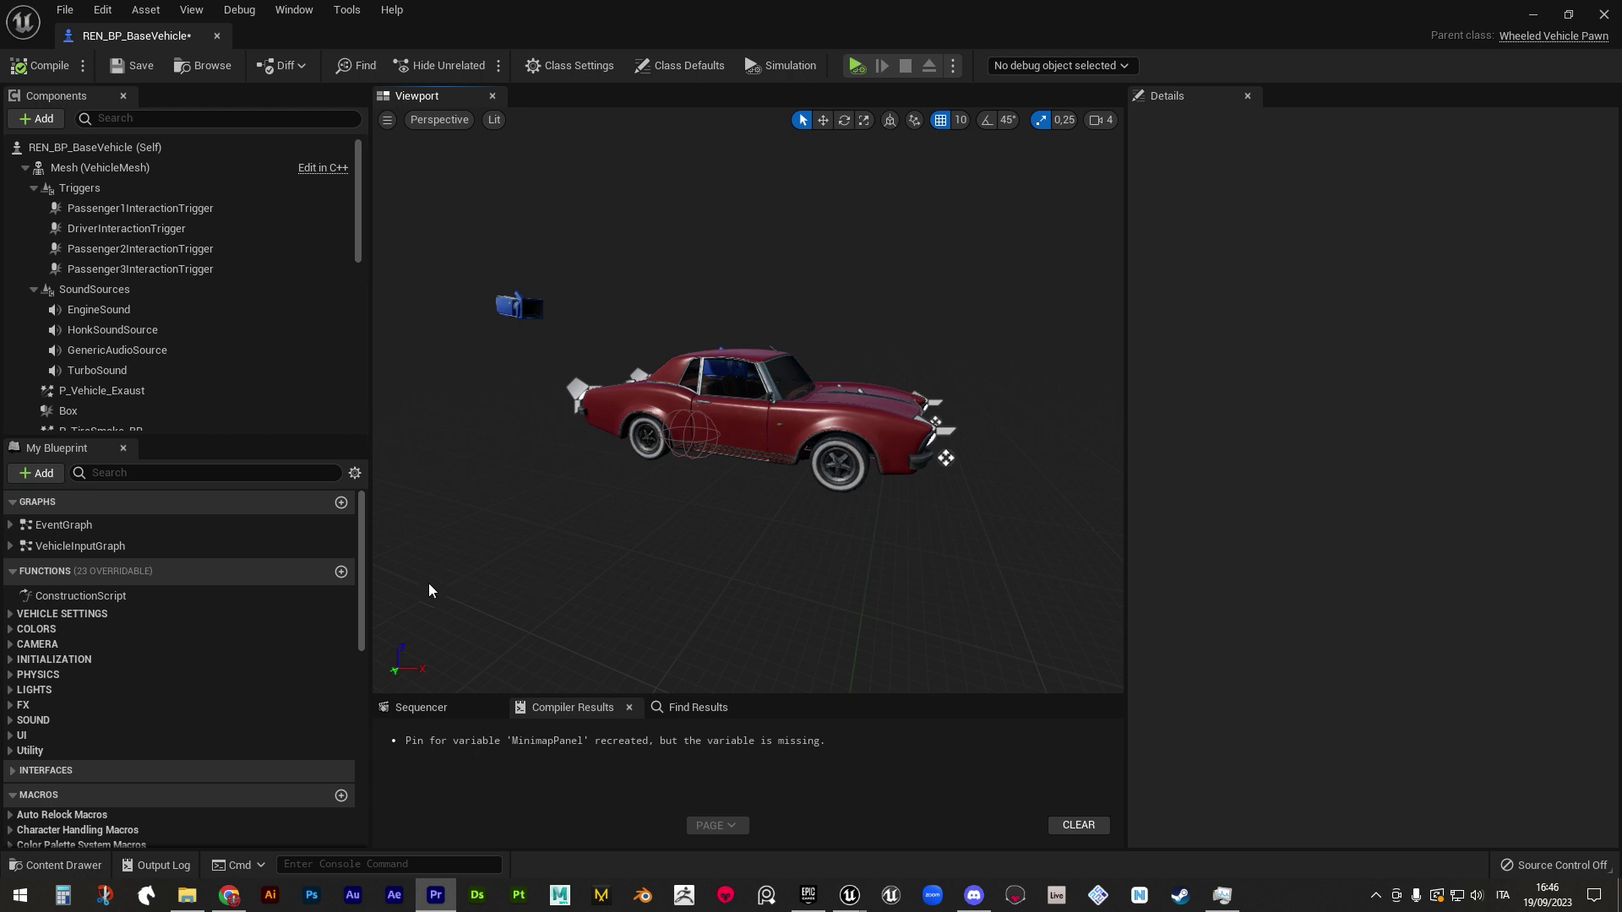
pyautogui.doubleClick(195, 596)
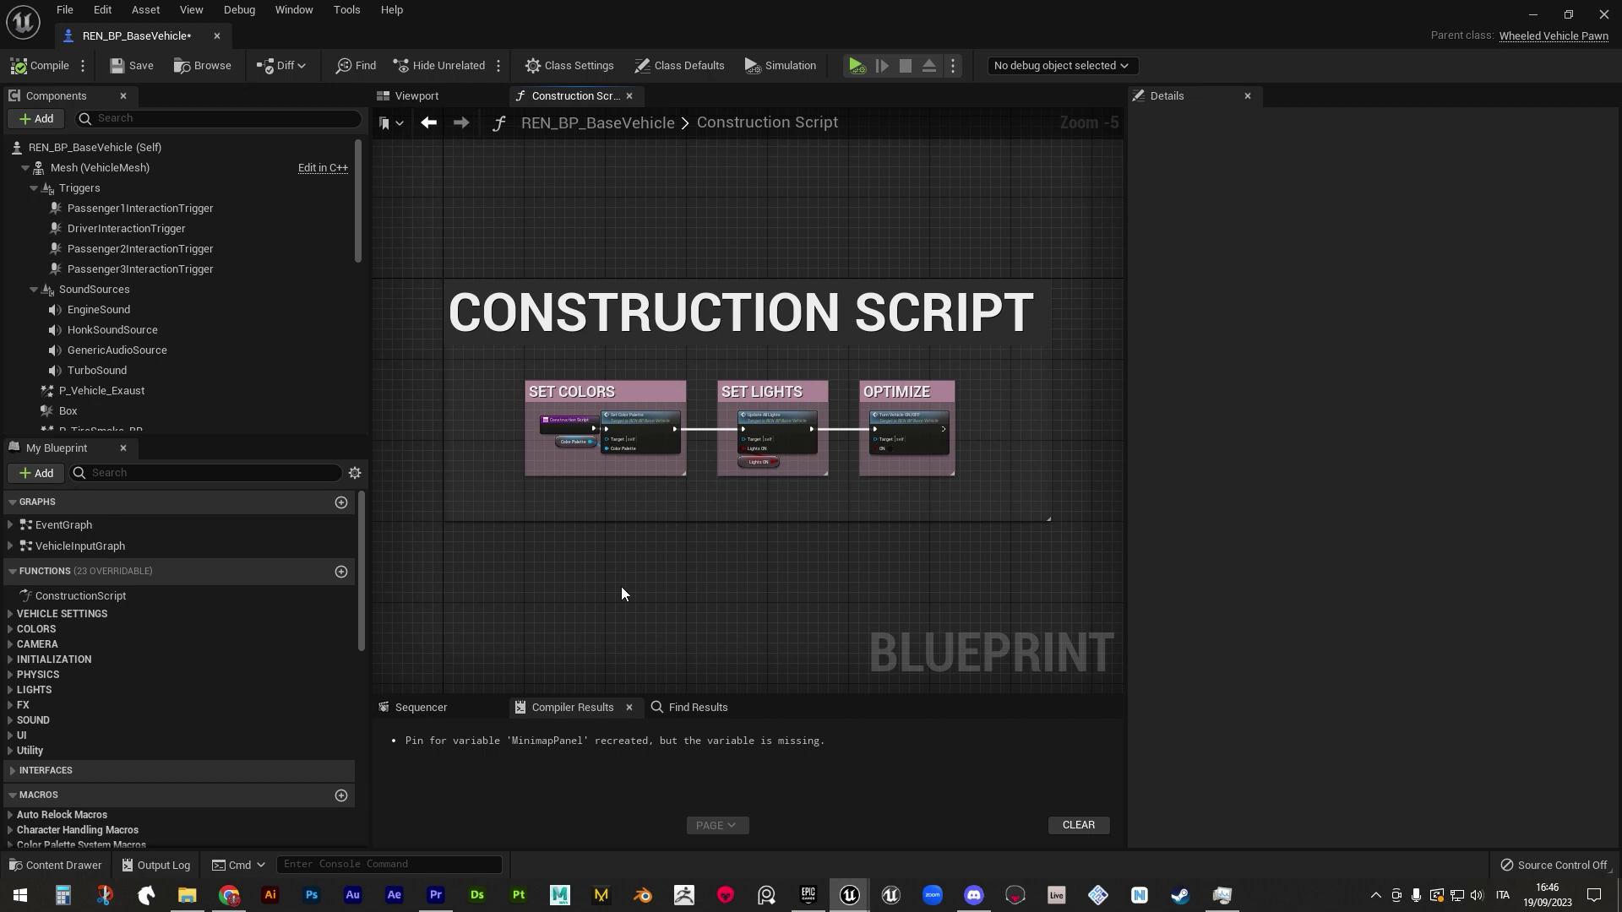
pyautogui.doubleClick(150, 530)
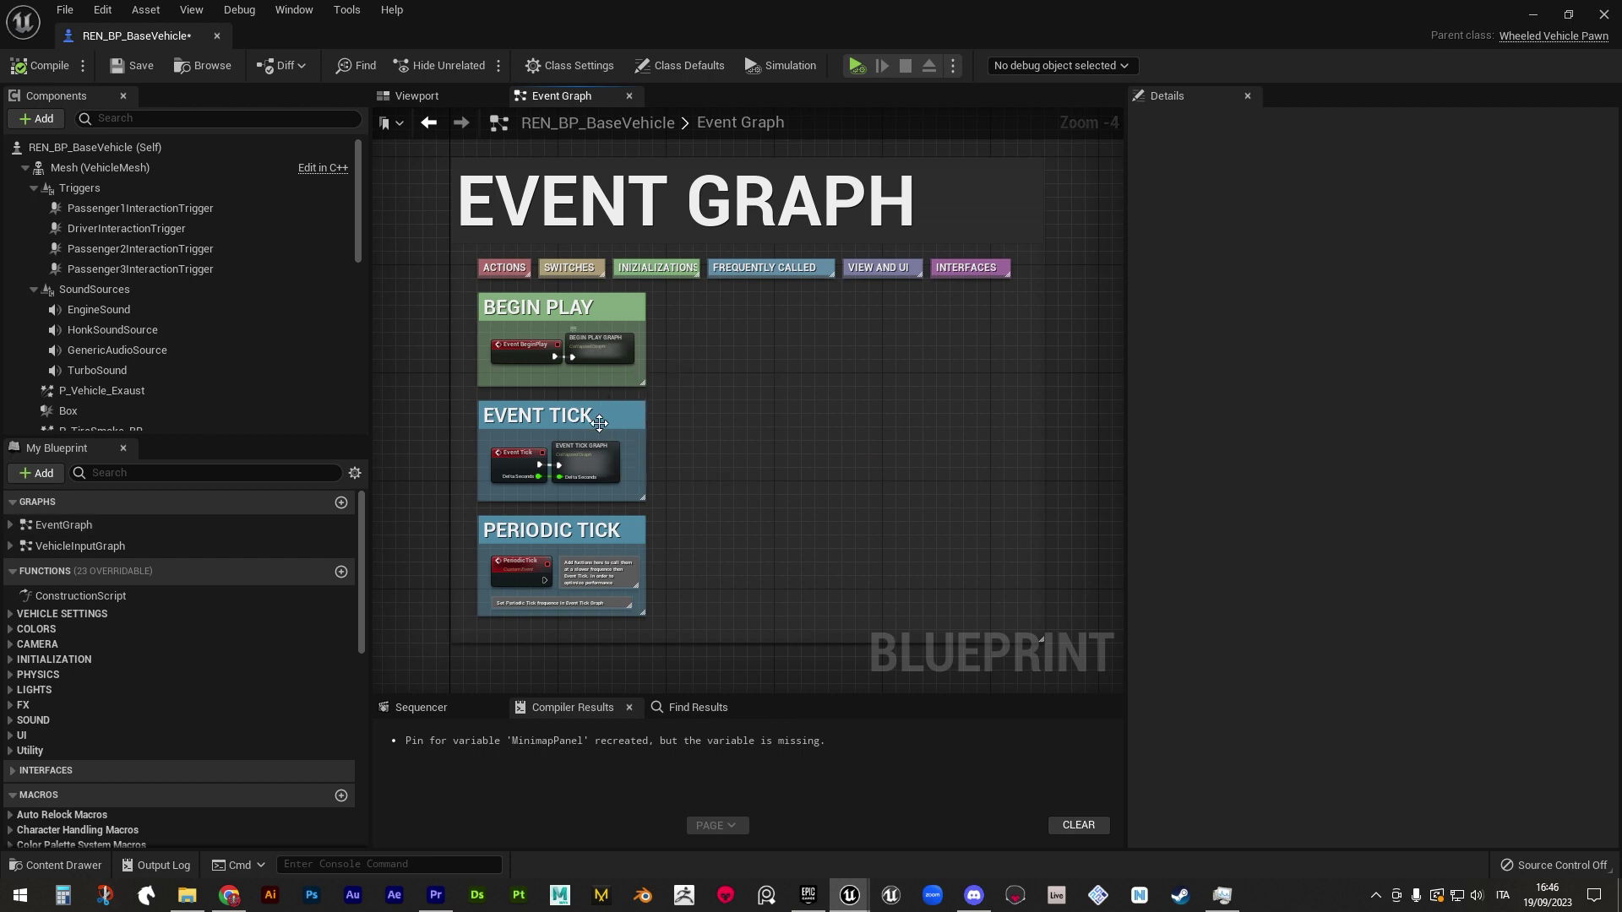
pyautogui.moveTo(600, 465)
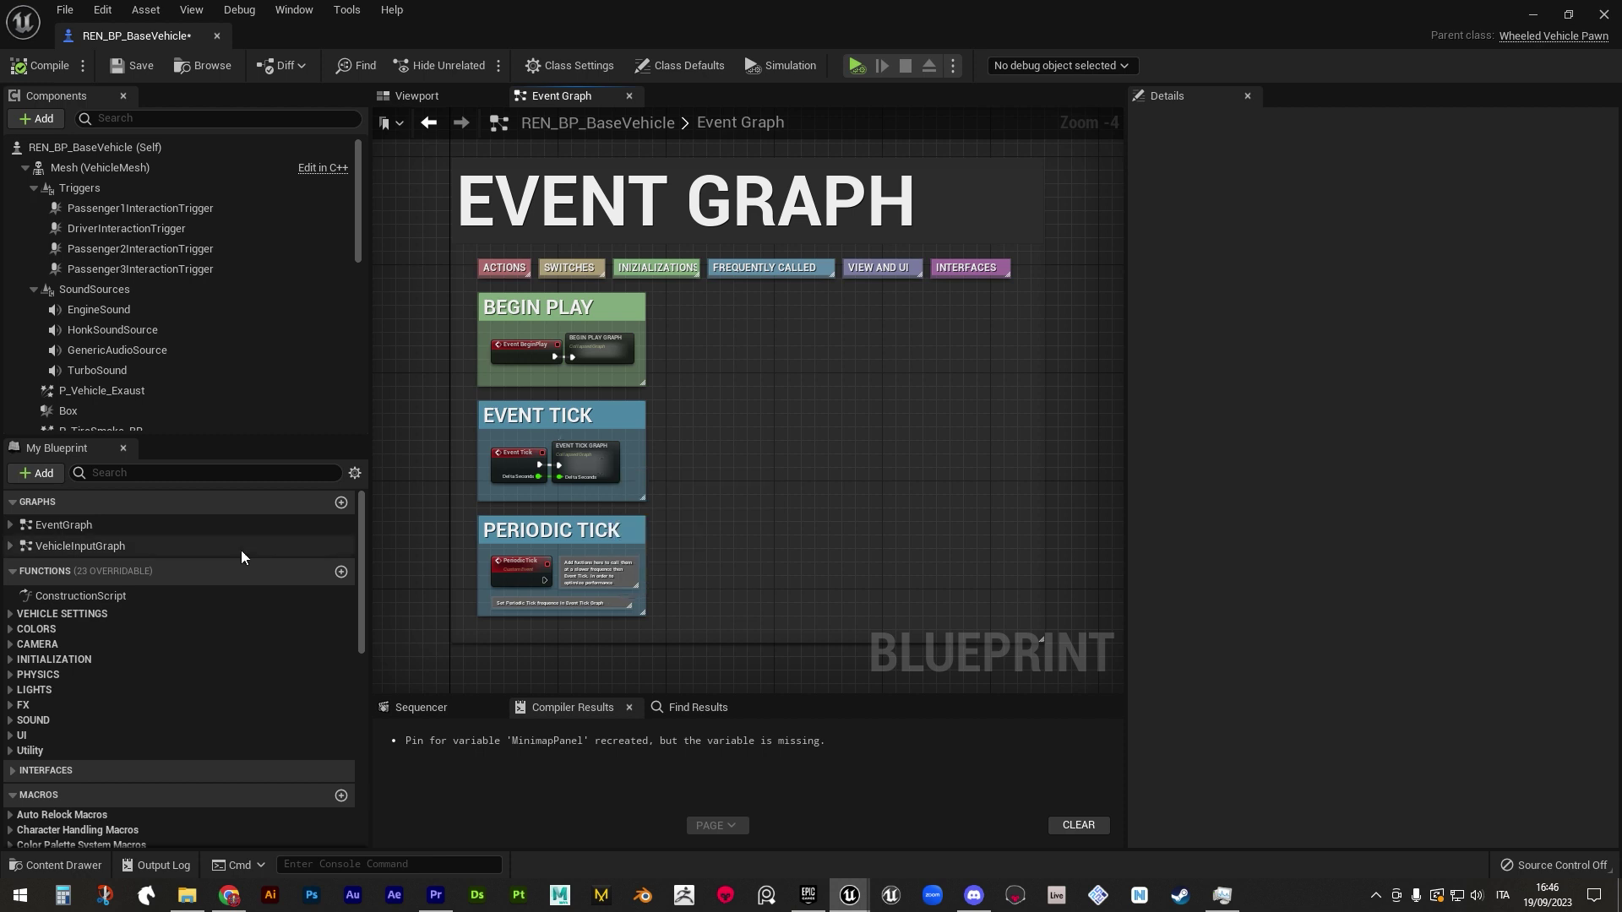
pyautogui.click(161, 571)
pyautogui.doubleClick(161, 546)
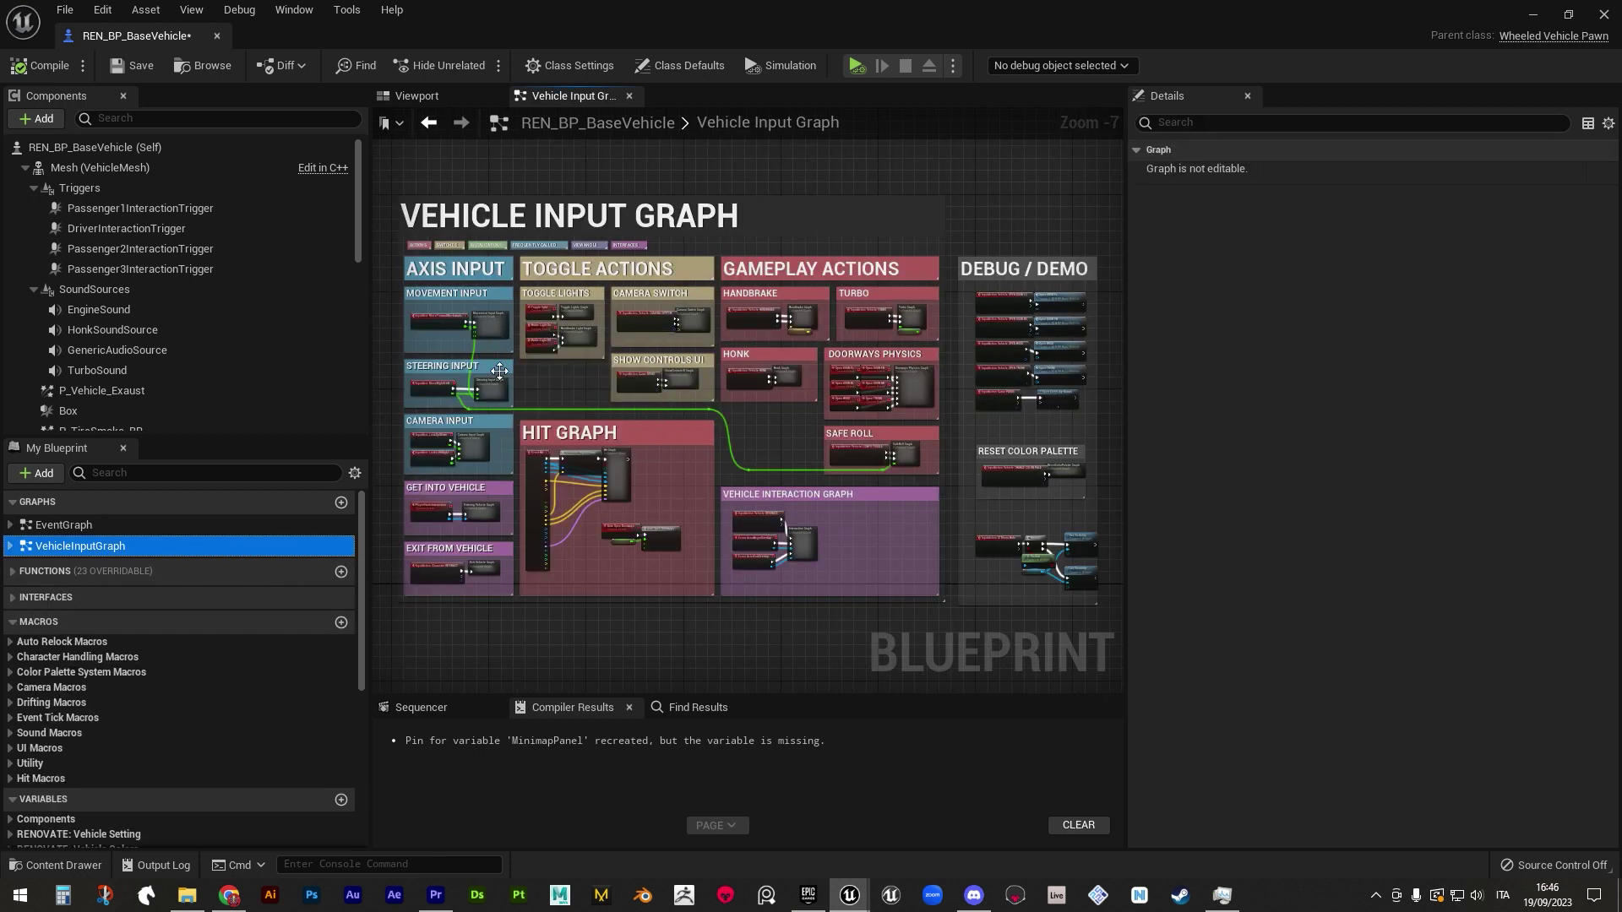
# - Look inside the collapsed Handbrake Light Graph, then return to the Vehicle Input Graph
pyautogui.moveTo(481, 454)
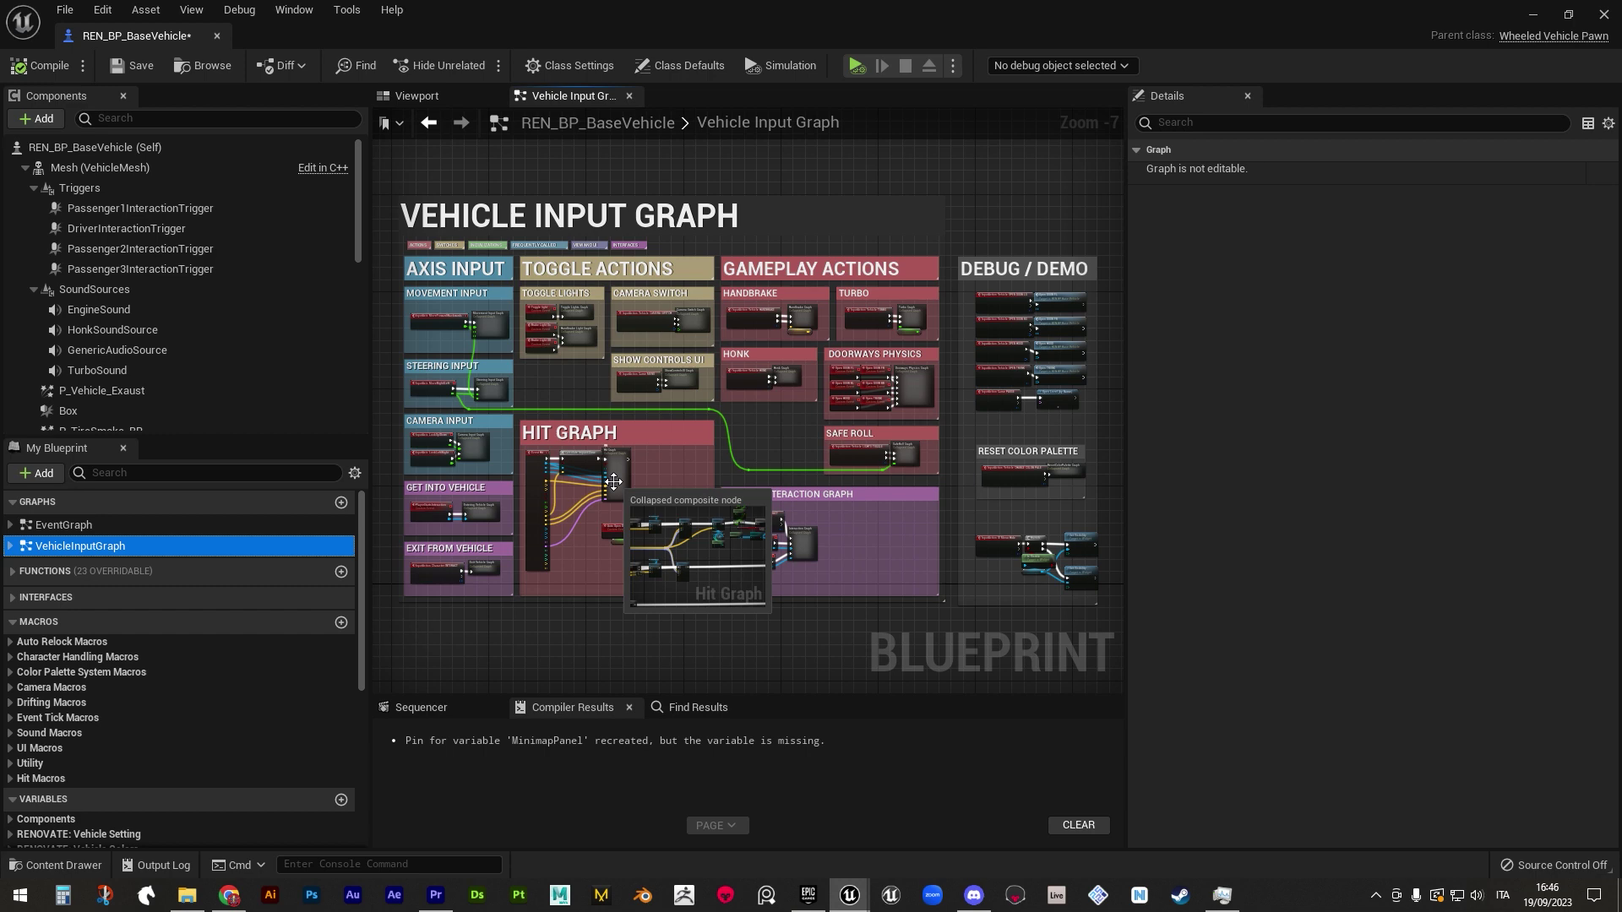
pyautogui.doubleClick(577, 333)
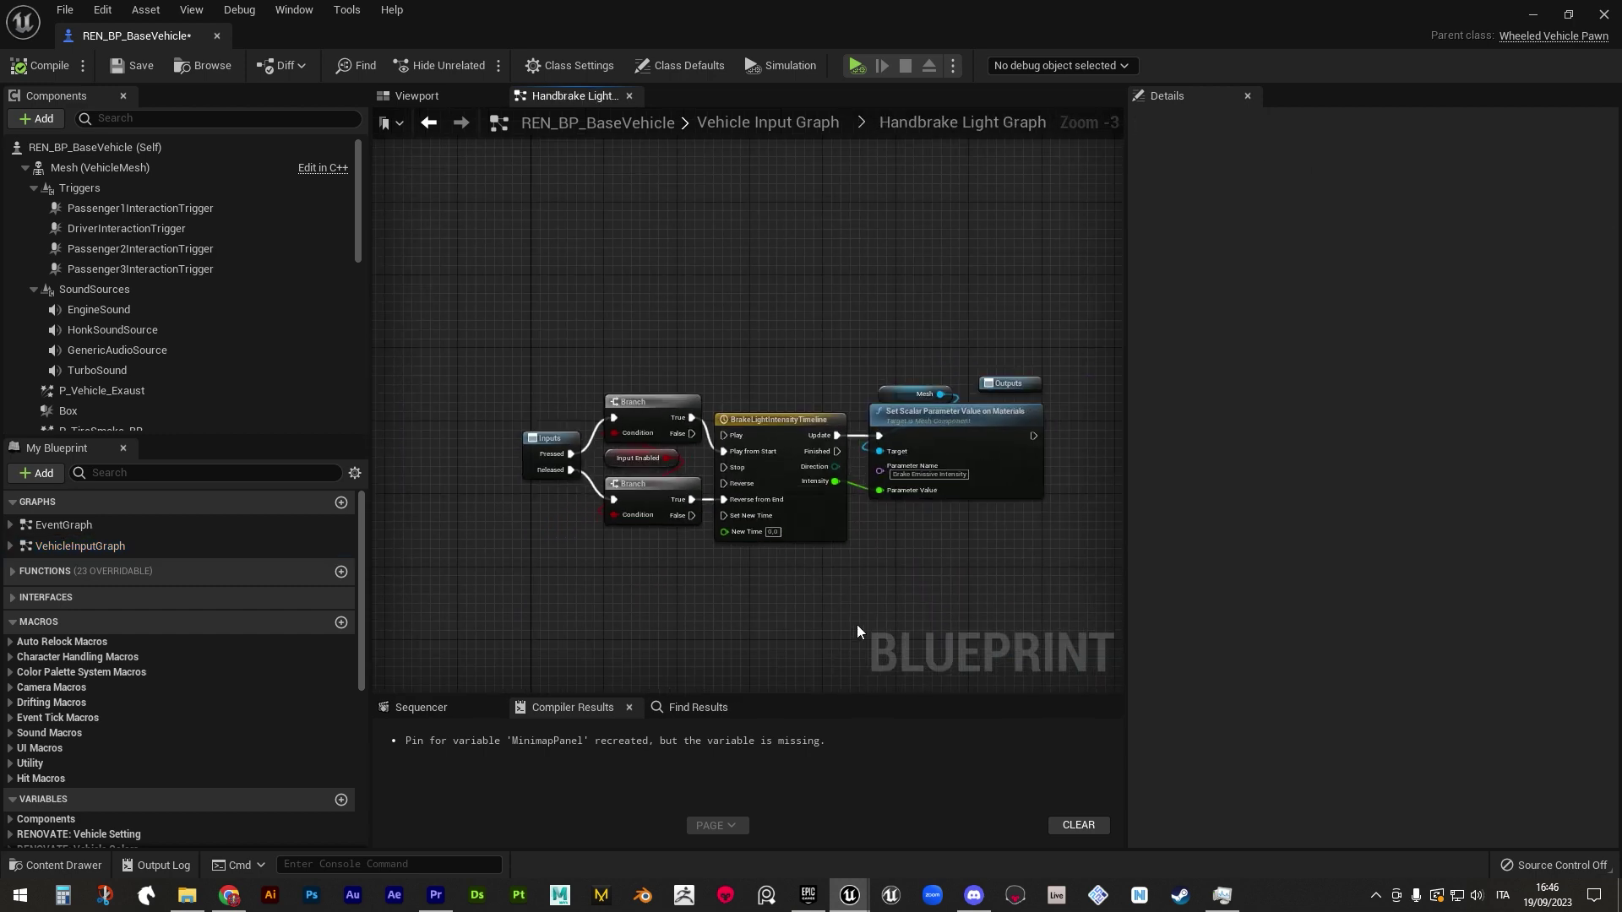
pyautogui.click(428, 122)
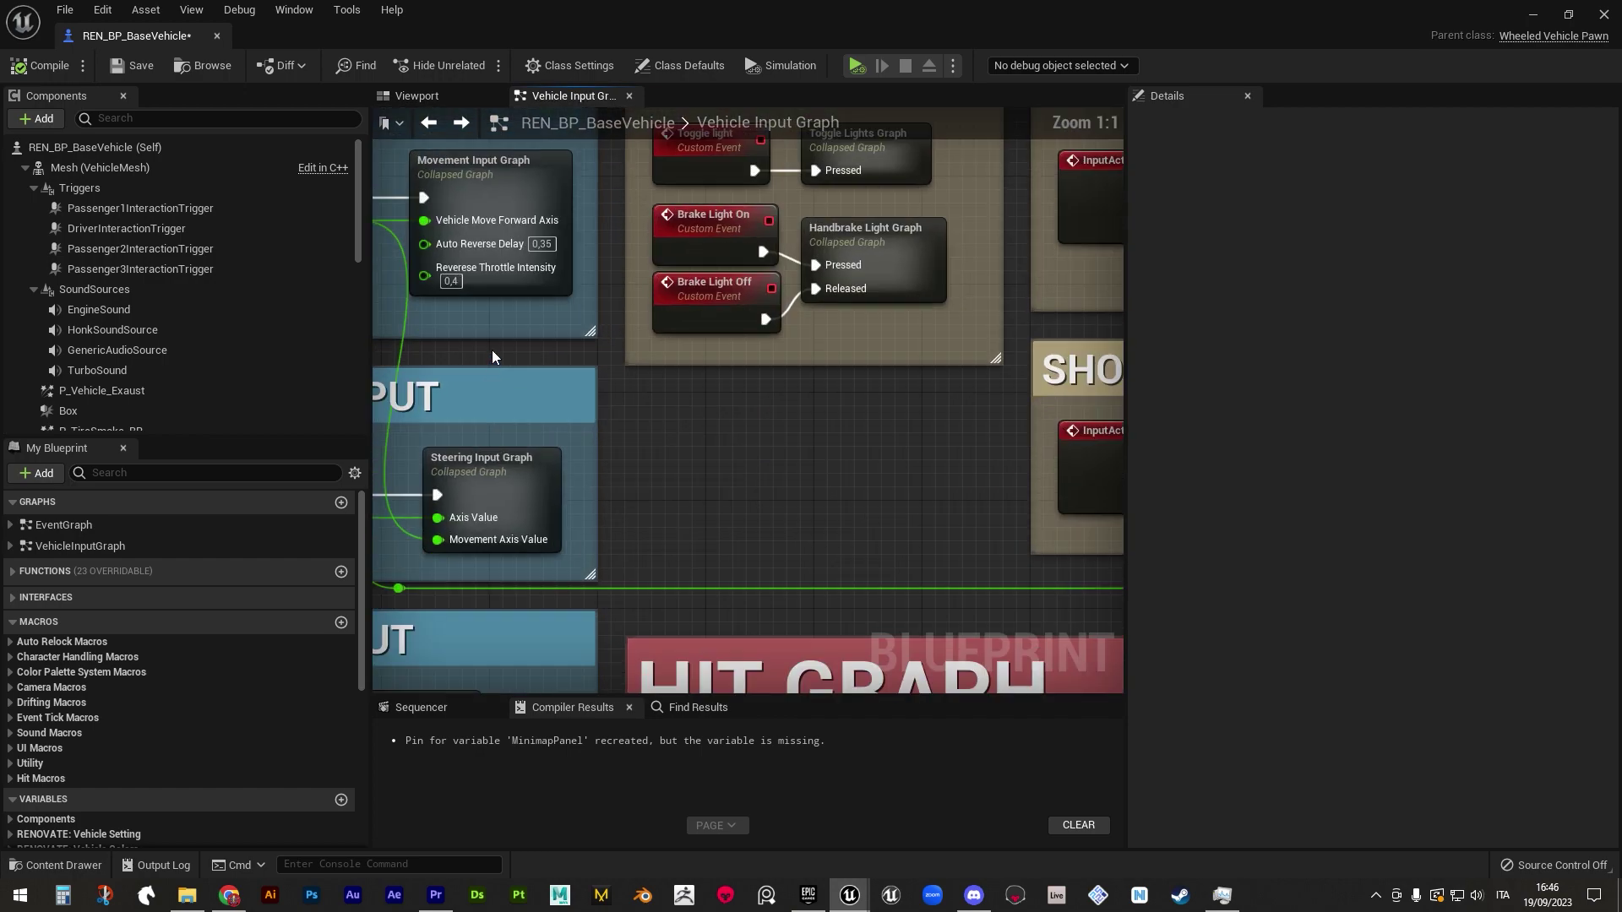
# - Promote Reverse Throttle Intensity to a variable and place its getter below the InputAxis node
pyautogui.rightClick(706, 387)
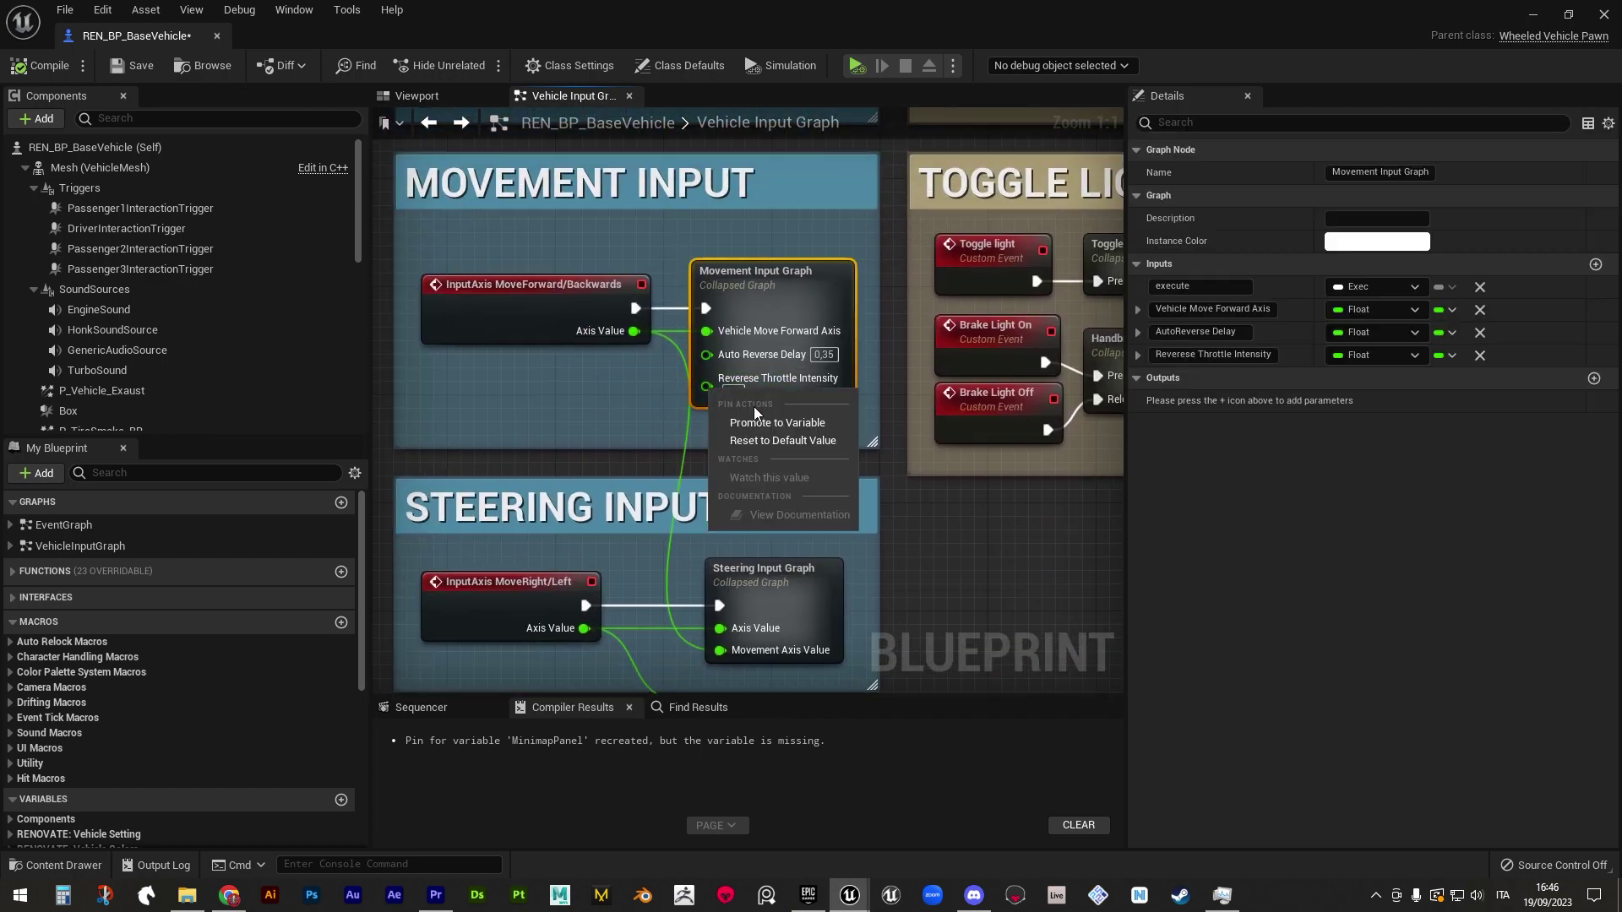
pyautogui.click(769, 422)
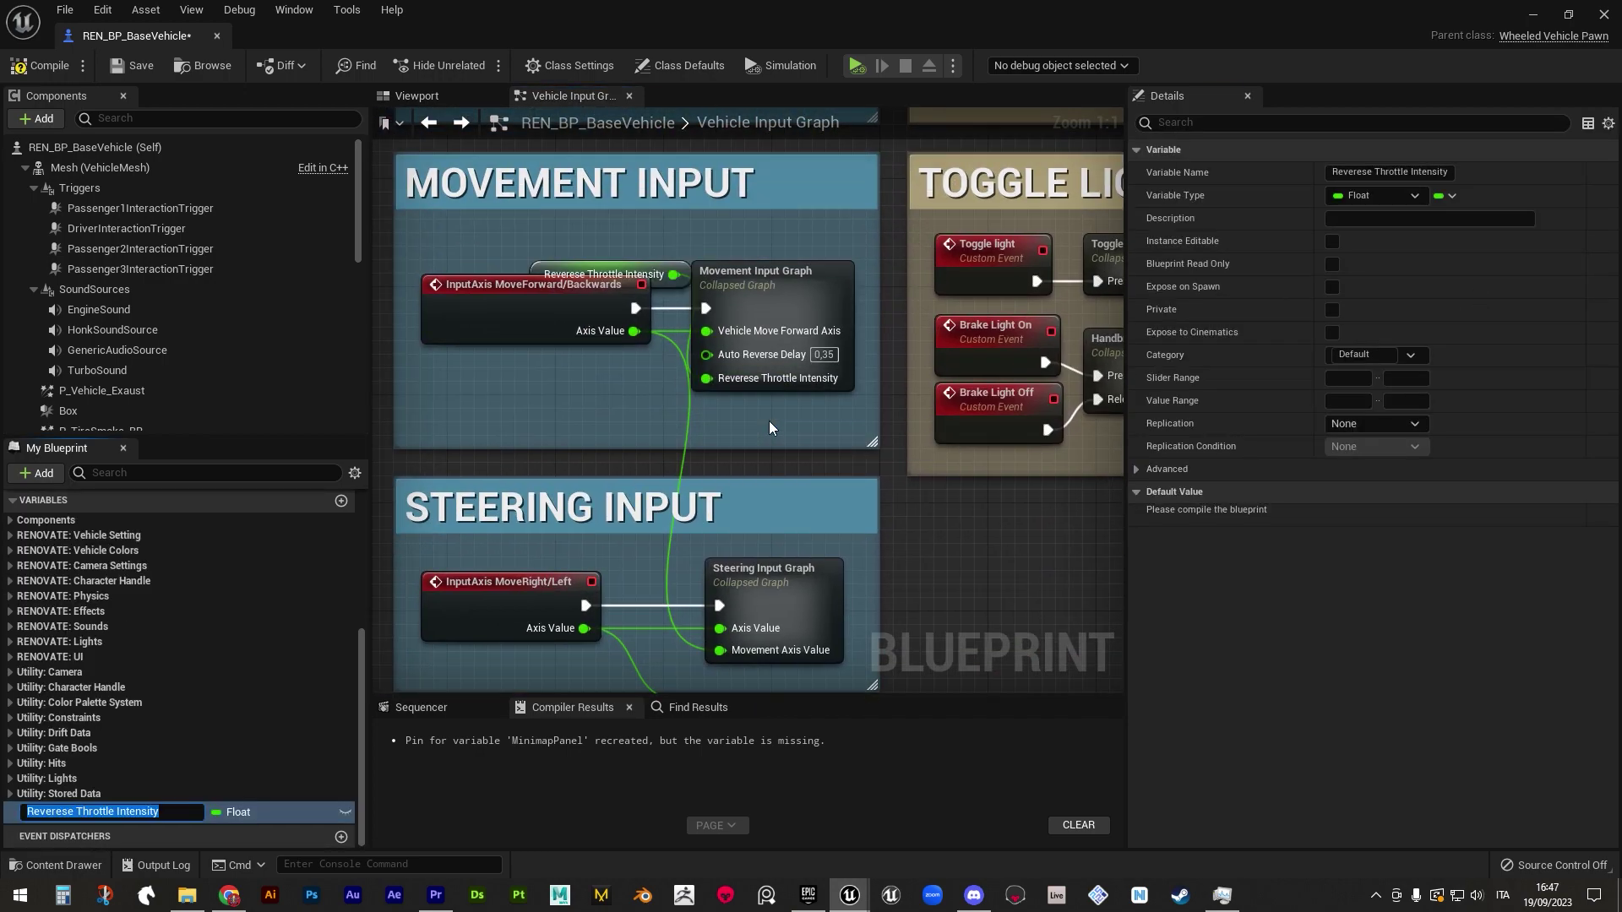
pyautogui.moveTo(651, 265); pyautogui.dragTo(612, 370)
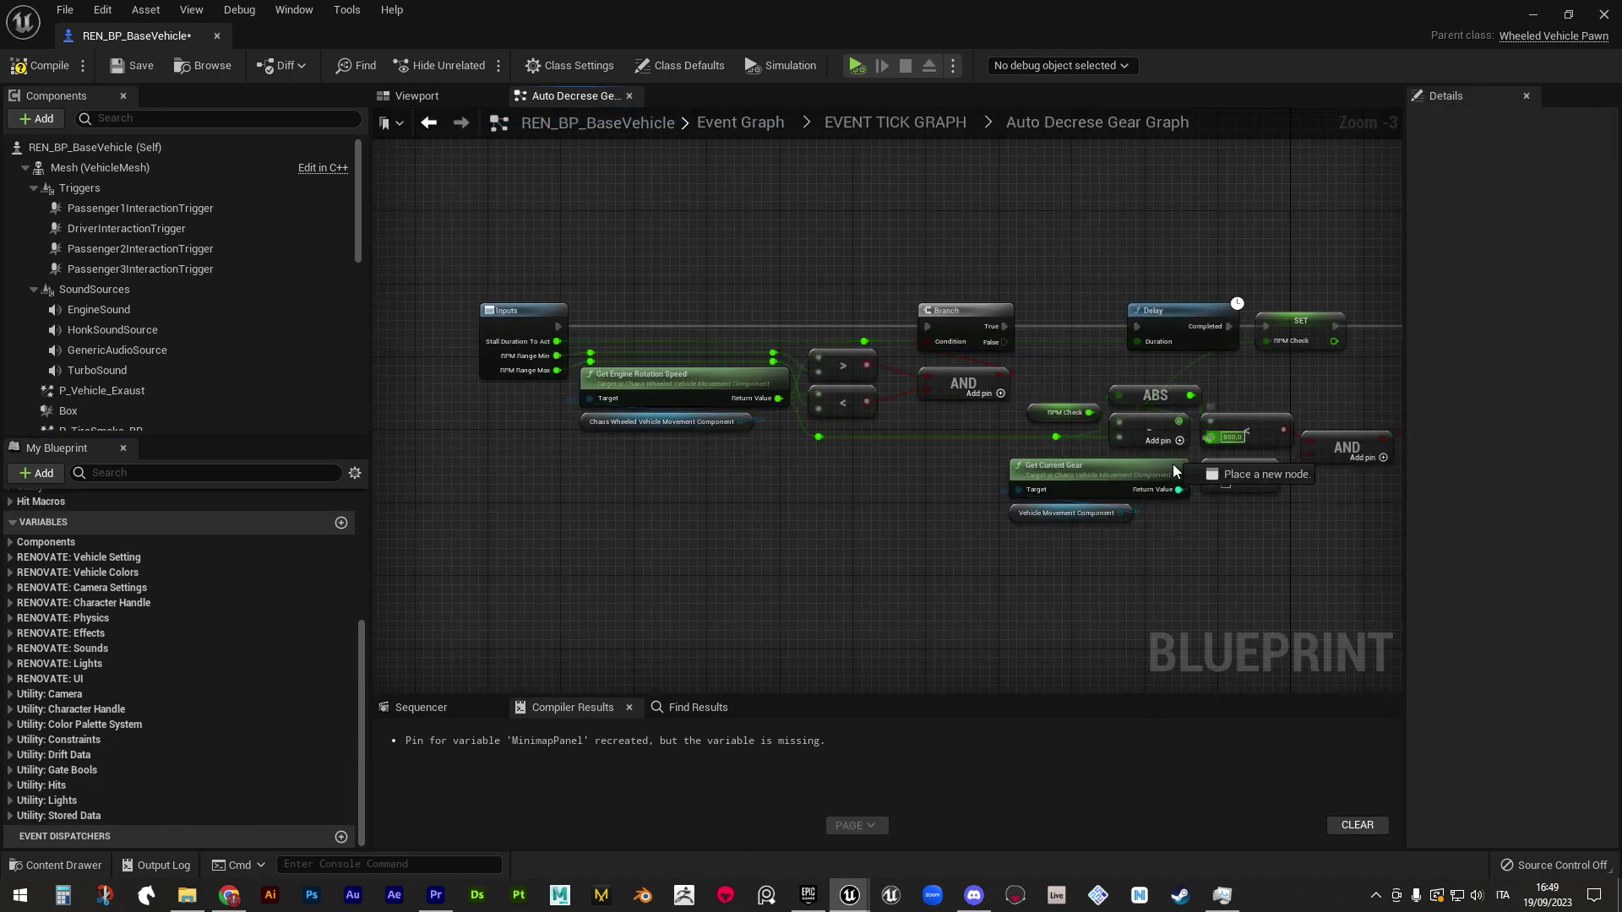
pyautogui.scroll(3, 536, 406)
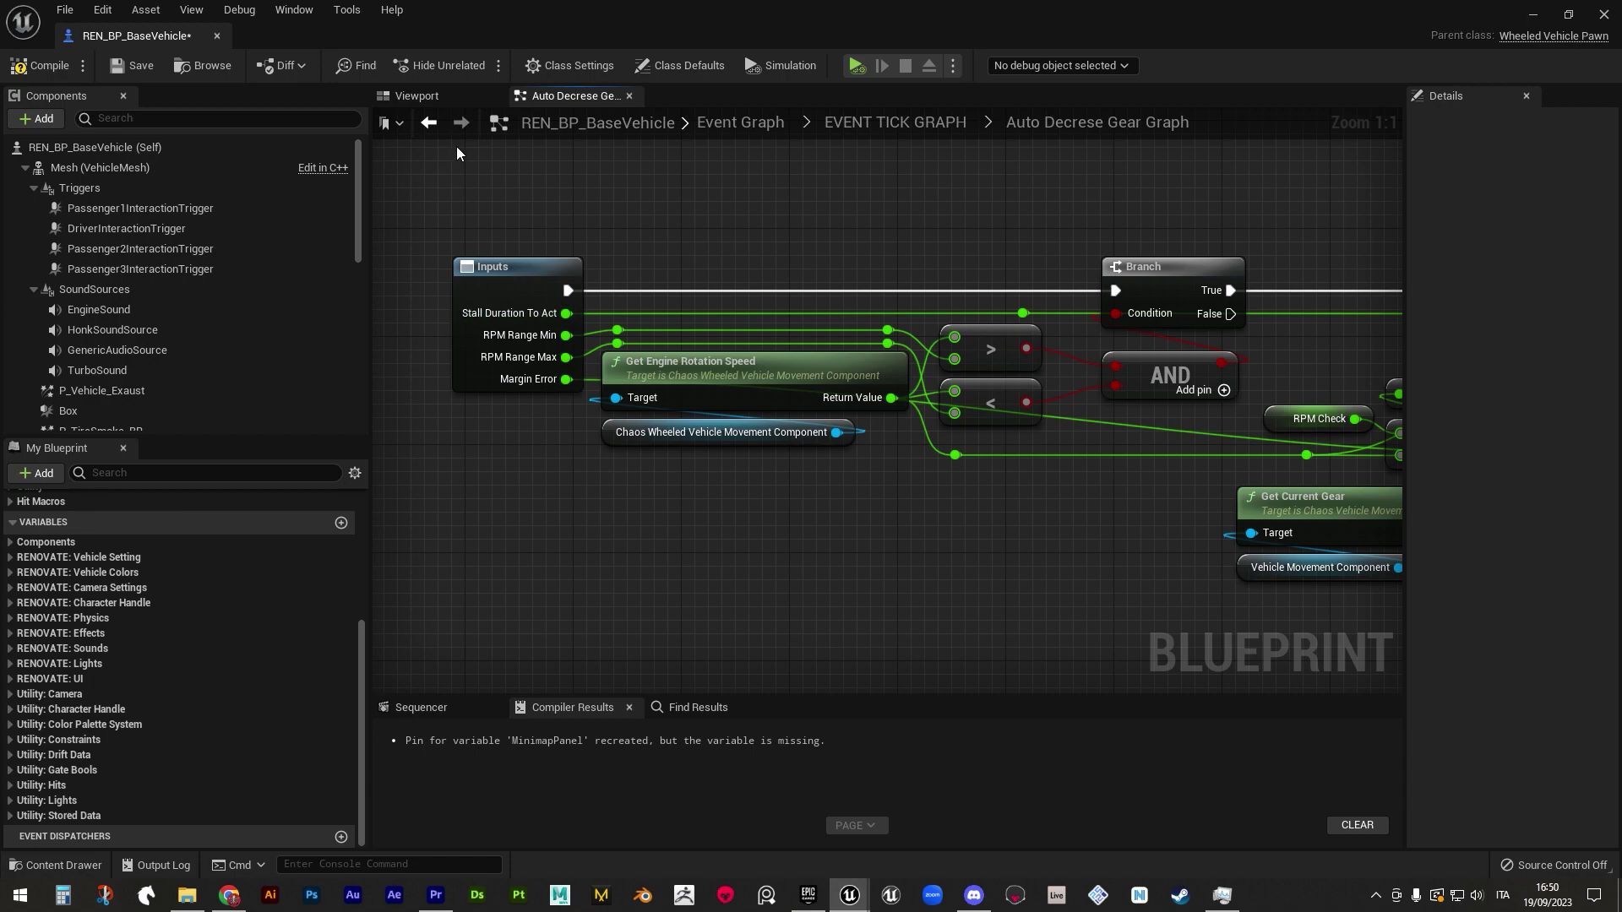
pyautogui.click(429, 122)
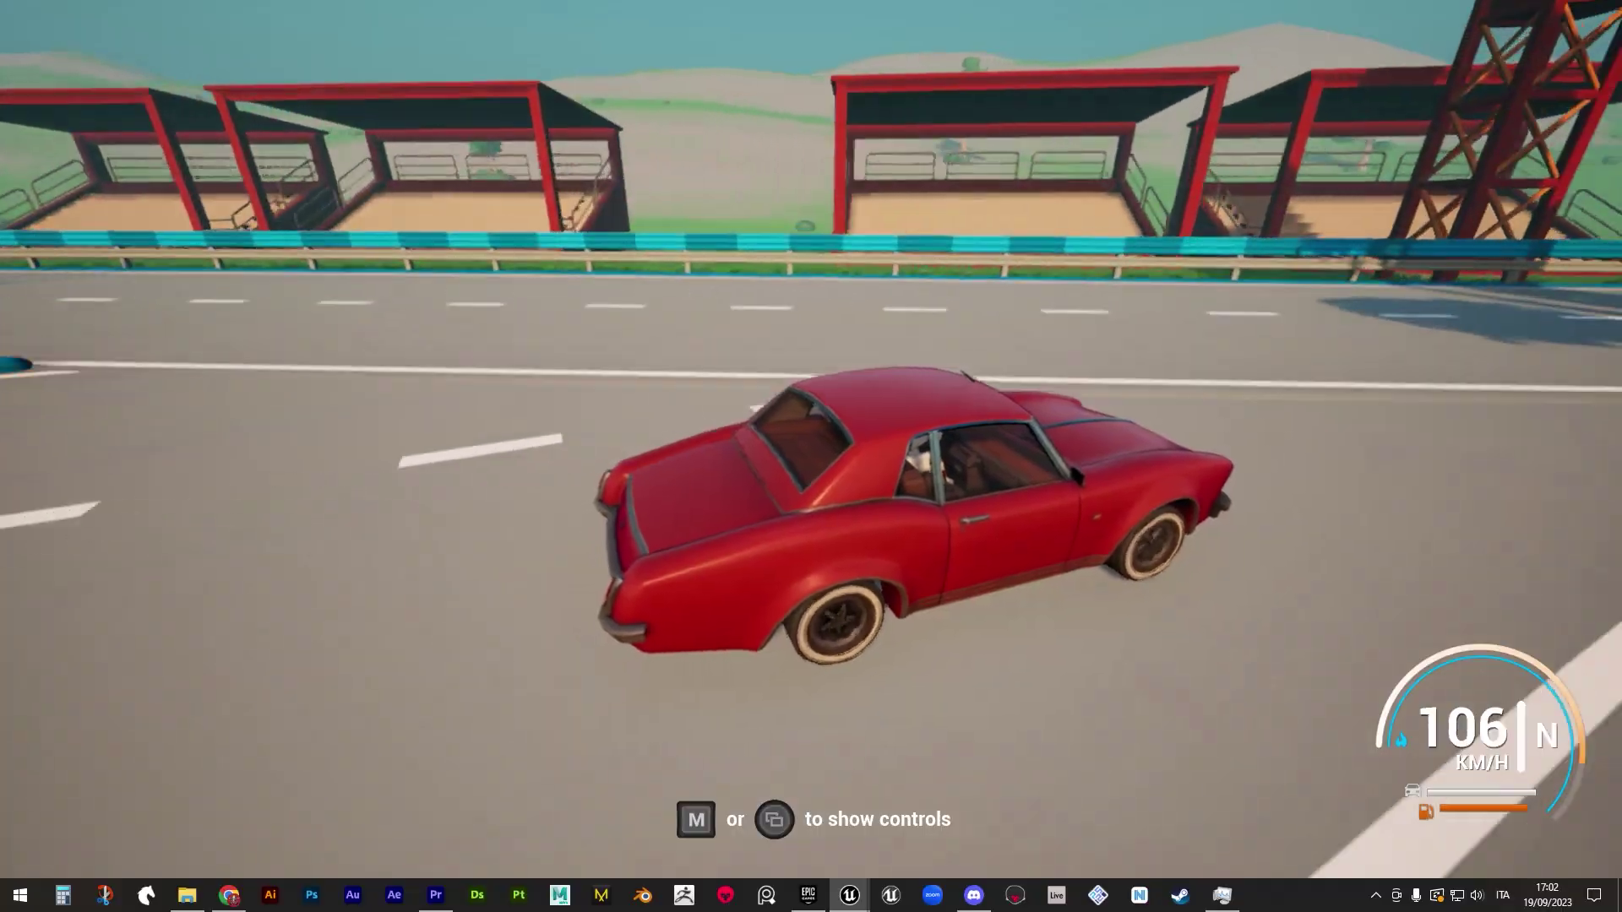
# - Drive the red car, braking hard and reversing it into a sideways skid to a stop
pyautogui.press('w')
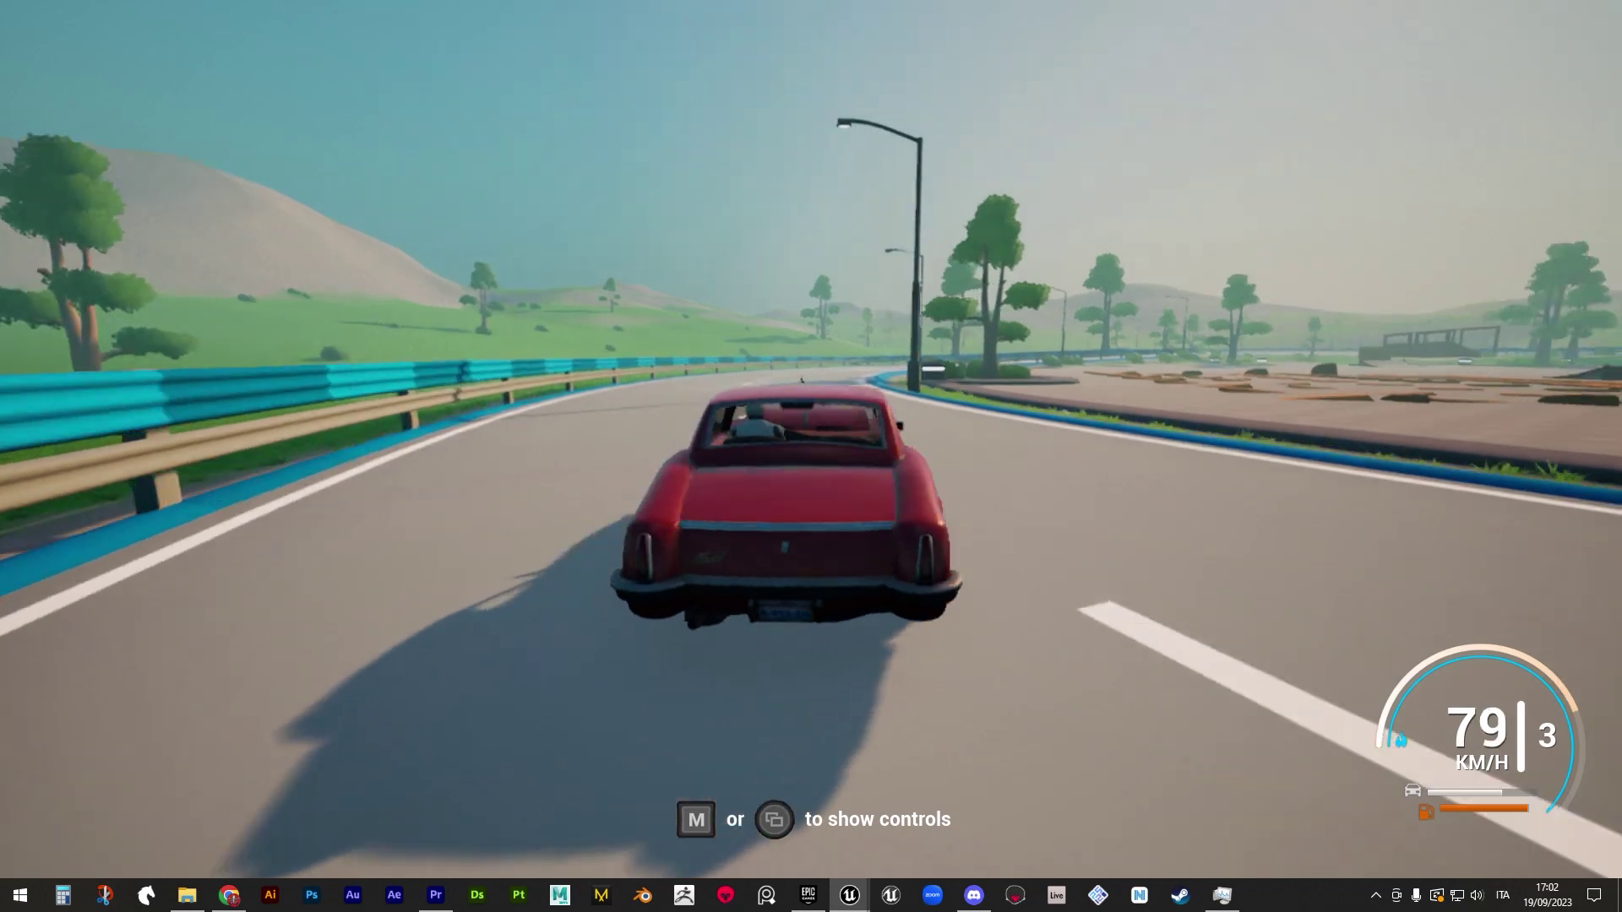
pyautogui.press('space')
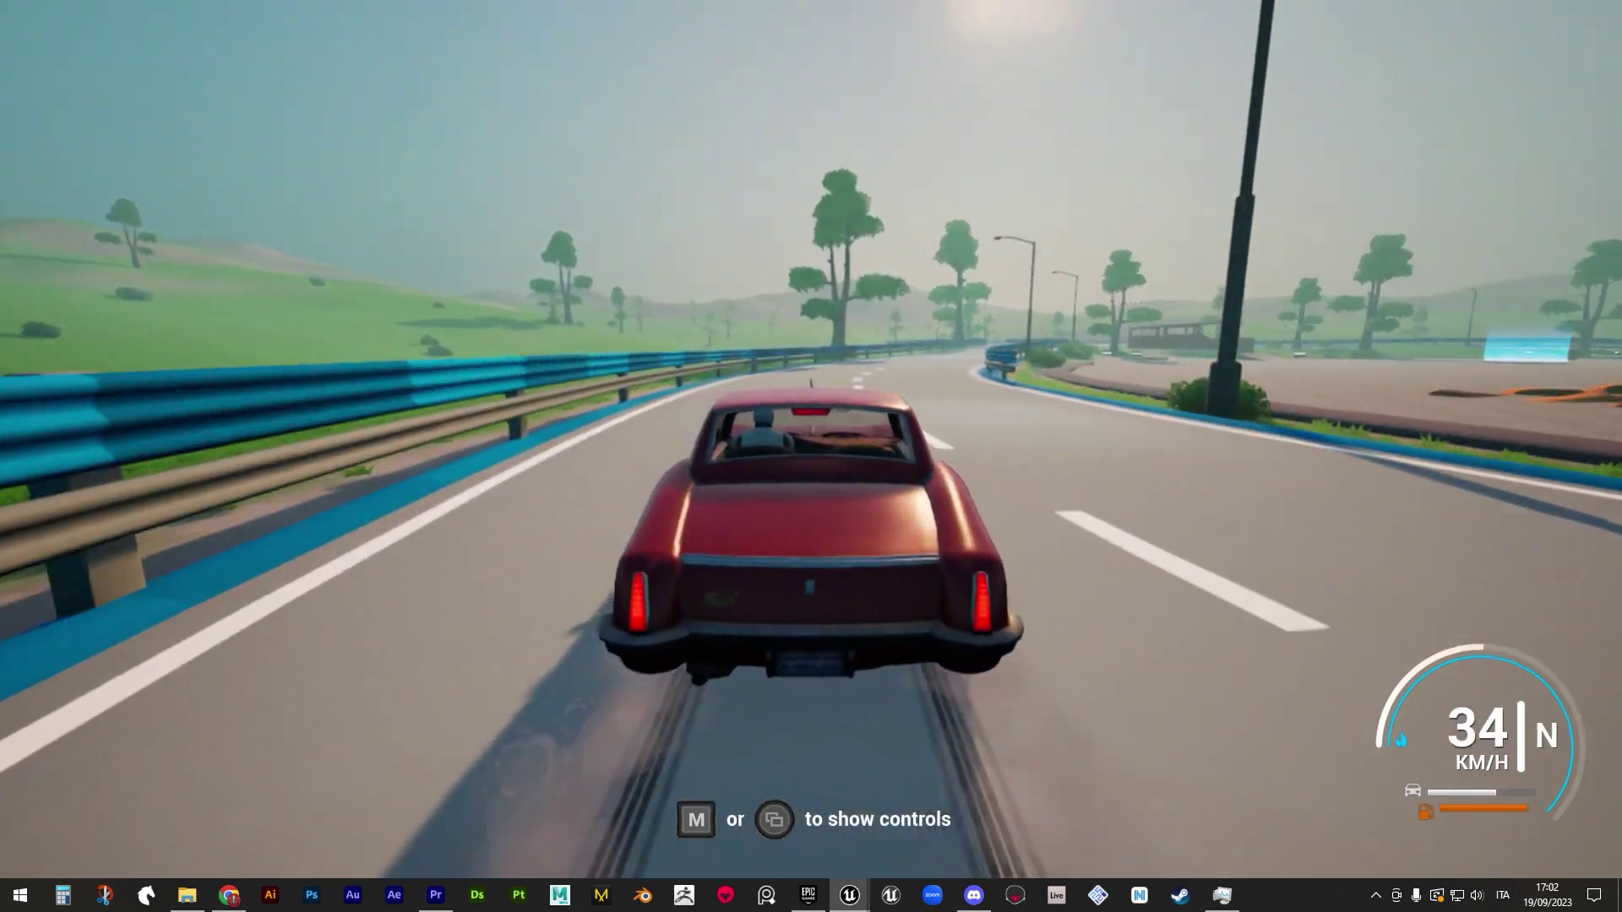
pyautogui.press('s')
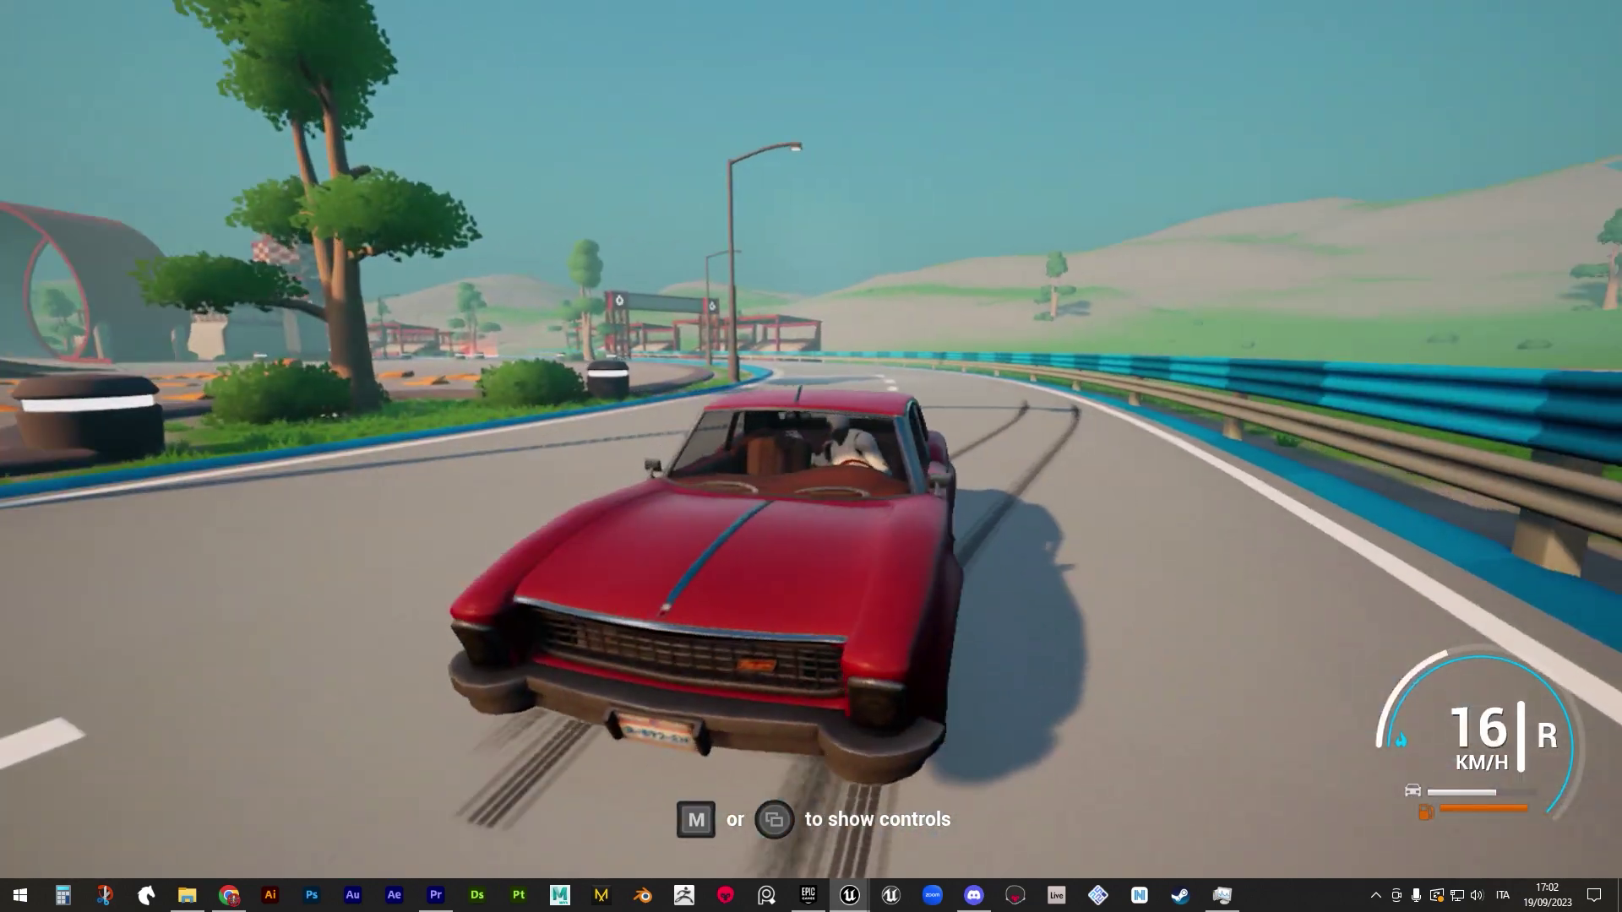
pyautogui.press('s')
pyautogui.press('space')
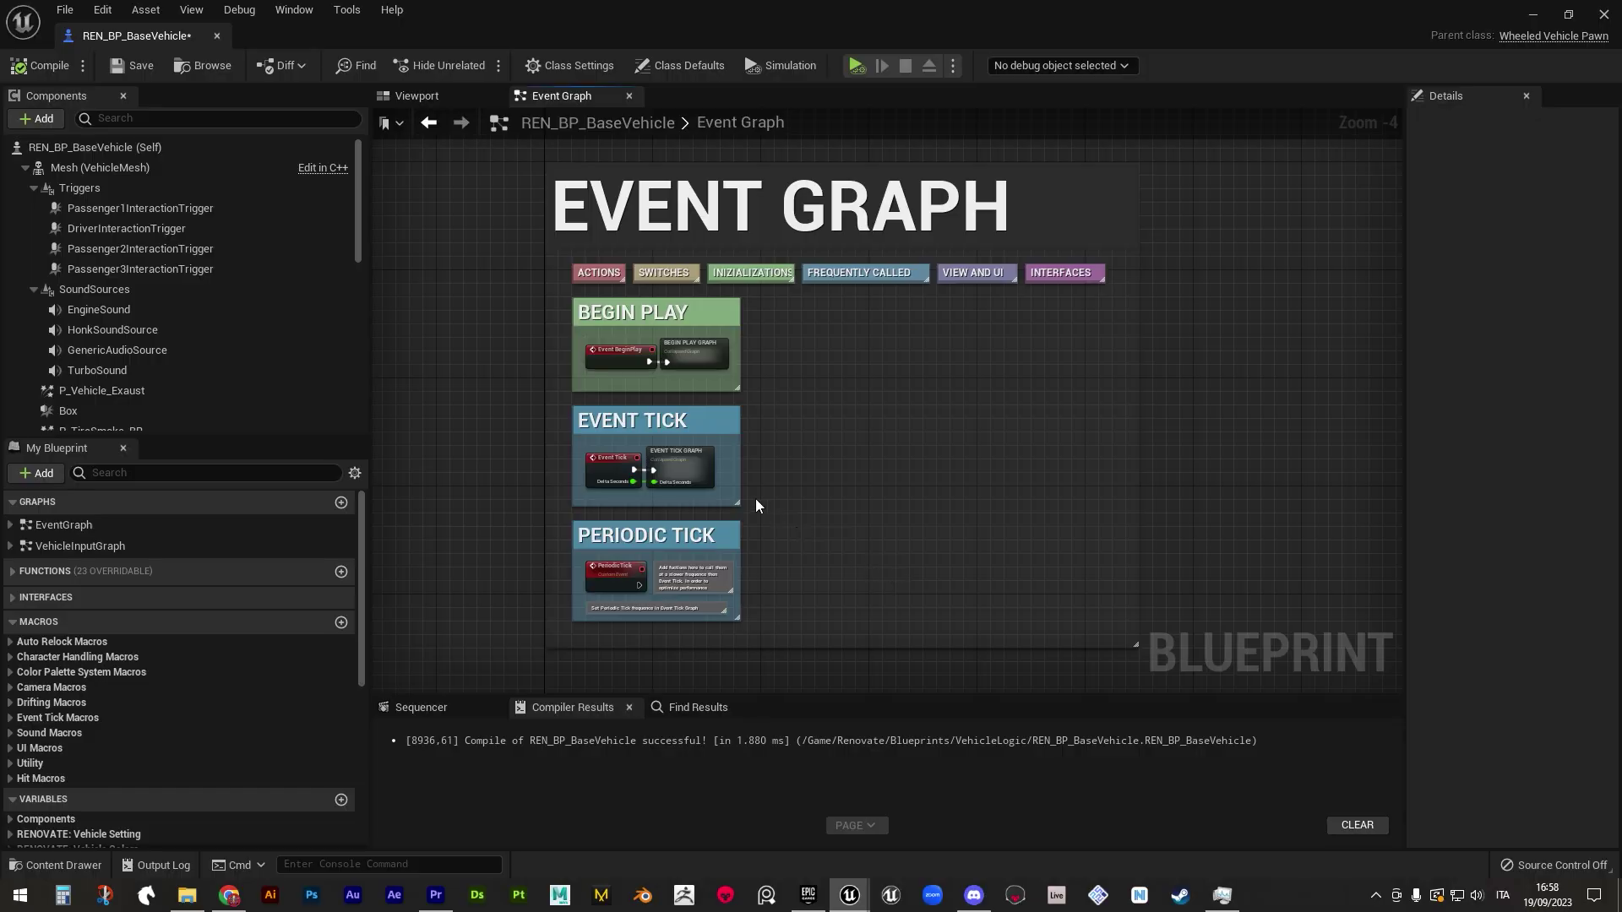
# - Open the EVENT TICK GRAPH collapsed node and zoom in on its nodes
pyautogui.moveTo(699, 471)
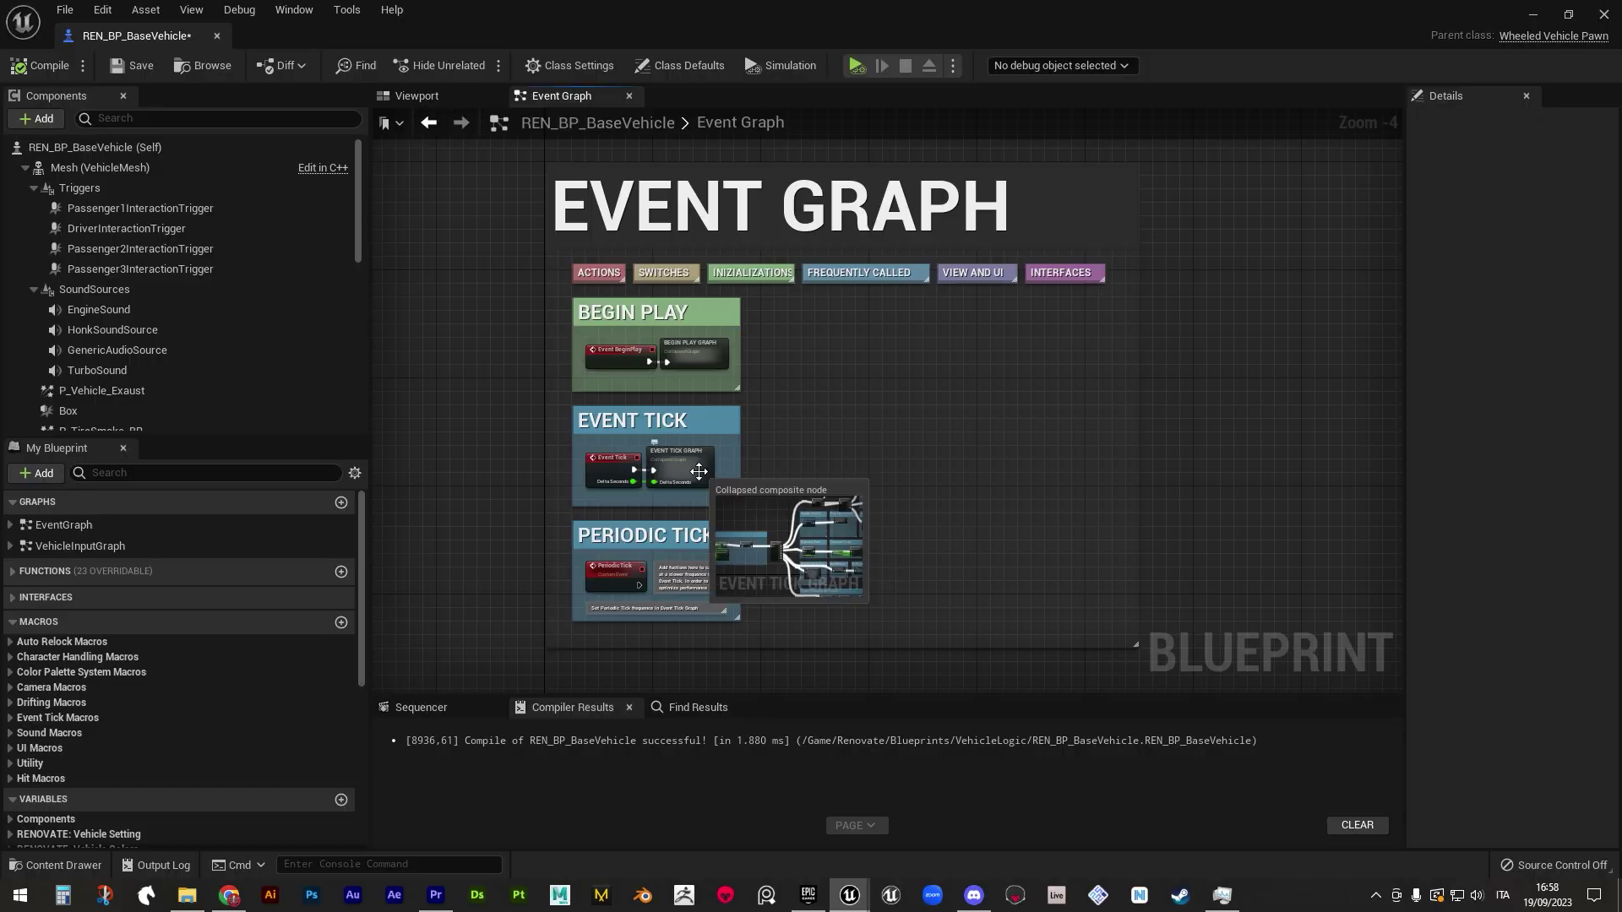
pyautogui.doubleClick(700, 478)
pyautogui.scroll(4, 986, 555)
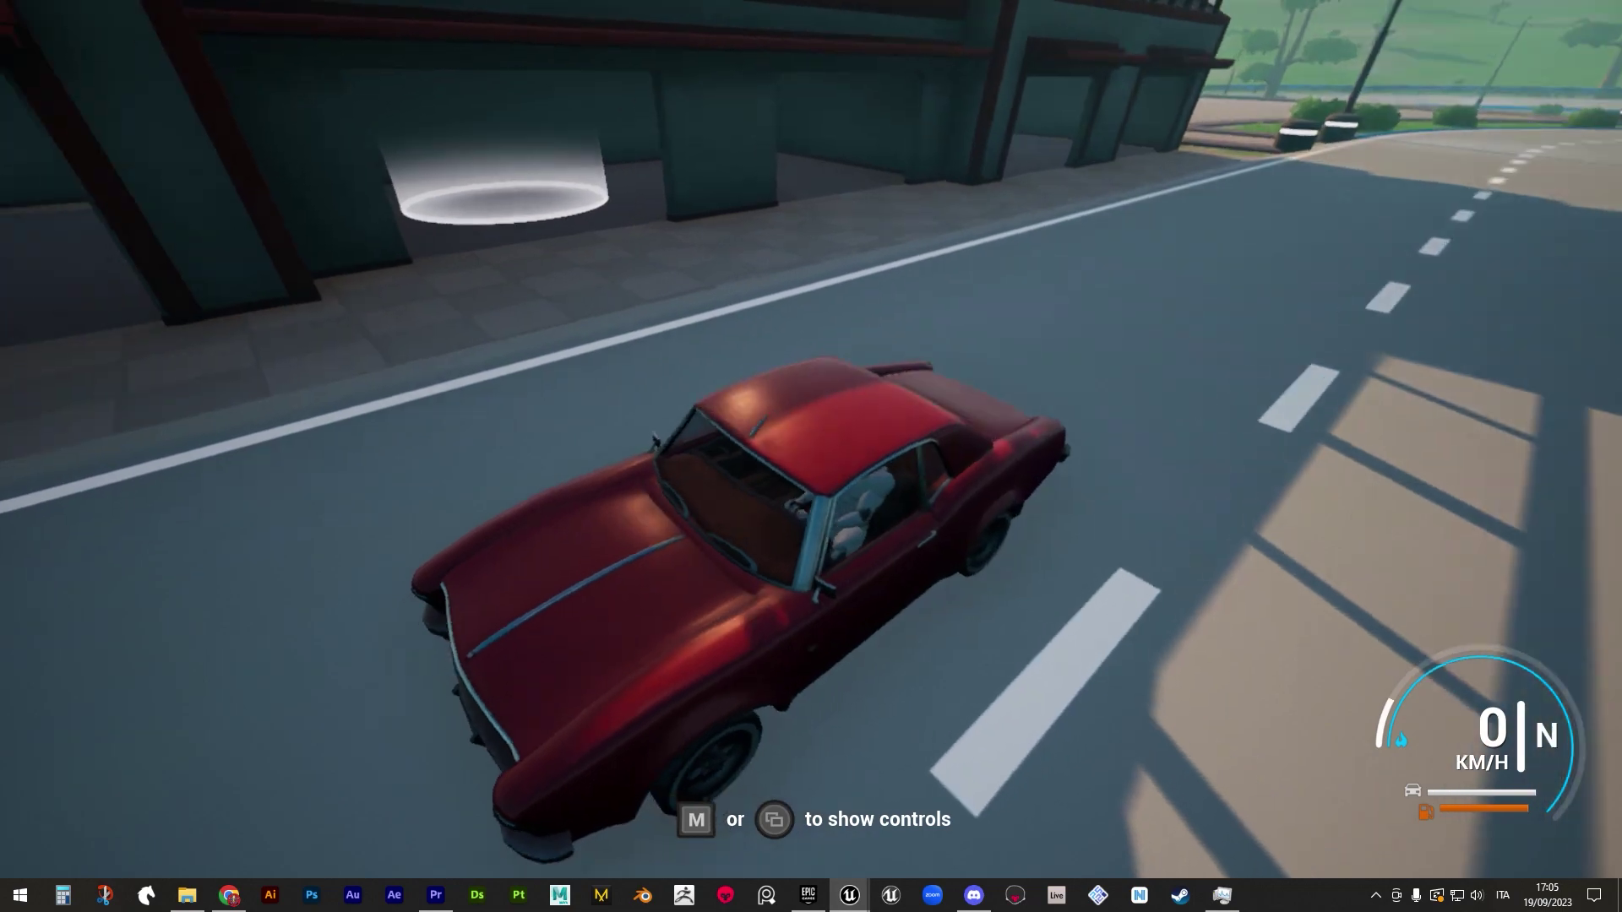
# - Drive toward the finish line, then uncheck Use Camera Follow on REN_BP_Riviera and reopen Event Tick
pyautogui.press('w')
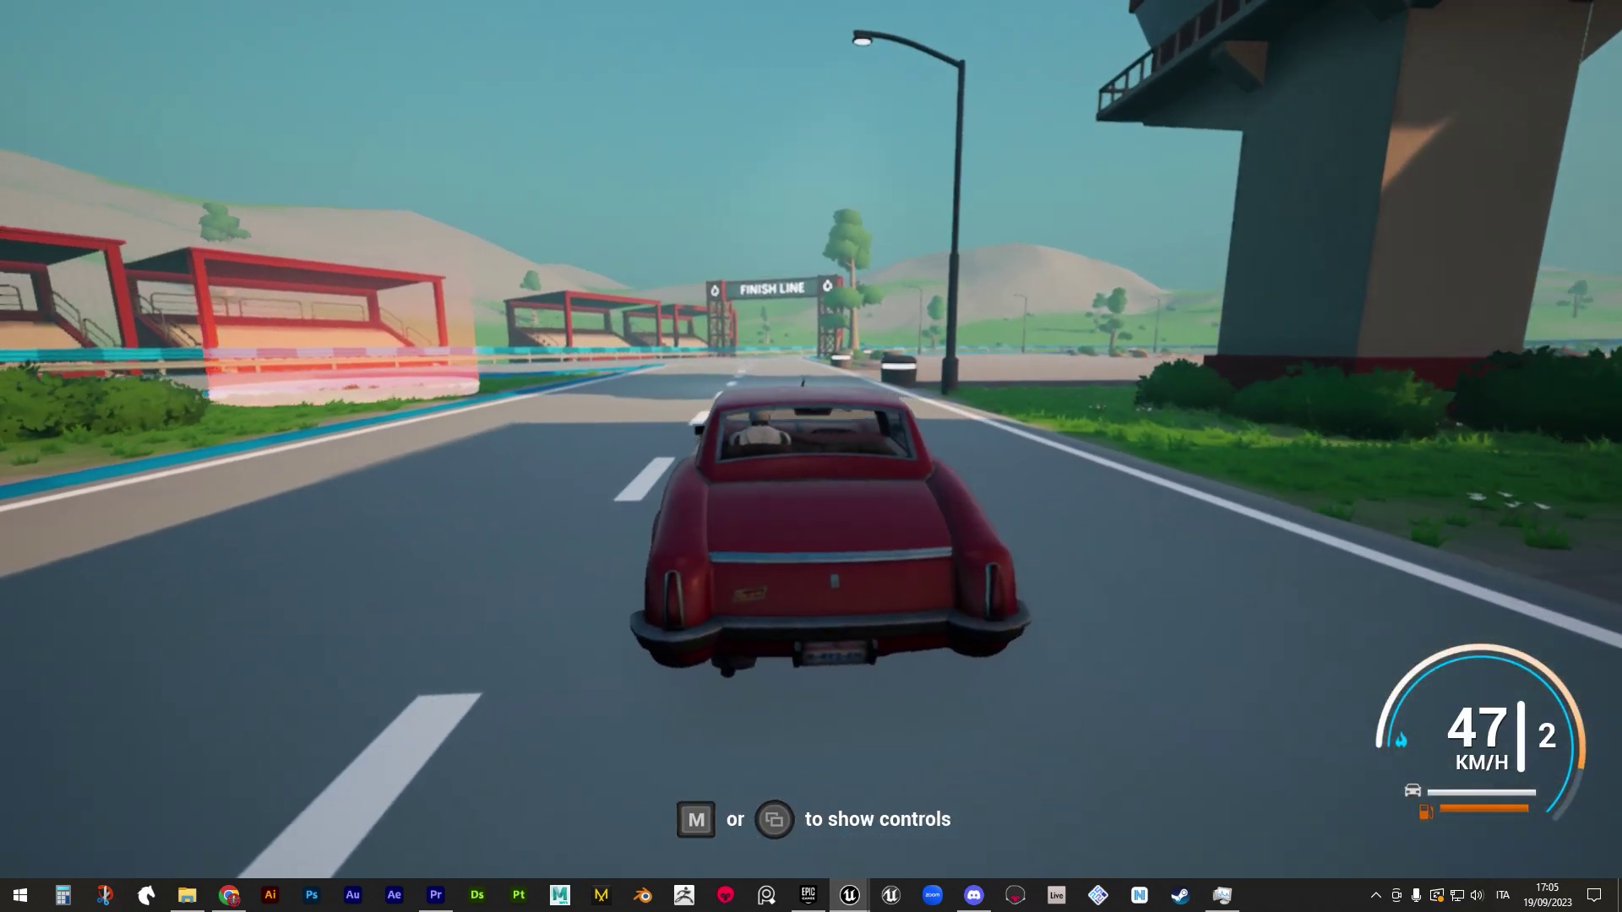
pyautogui.press('a')
pyautogui.press('d')
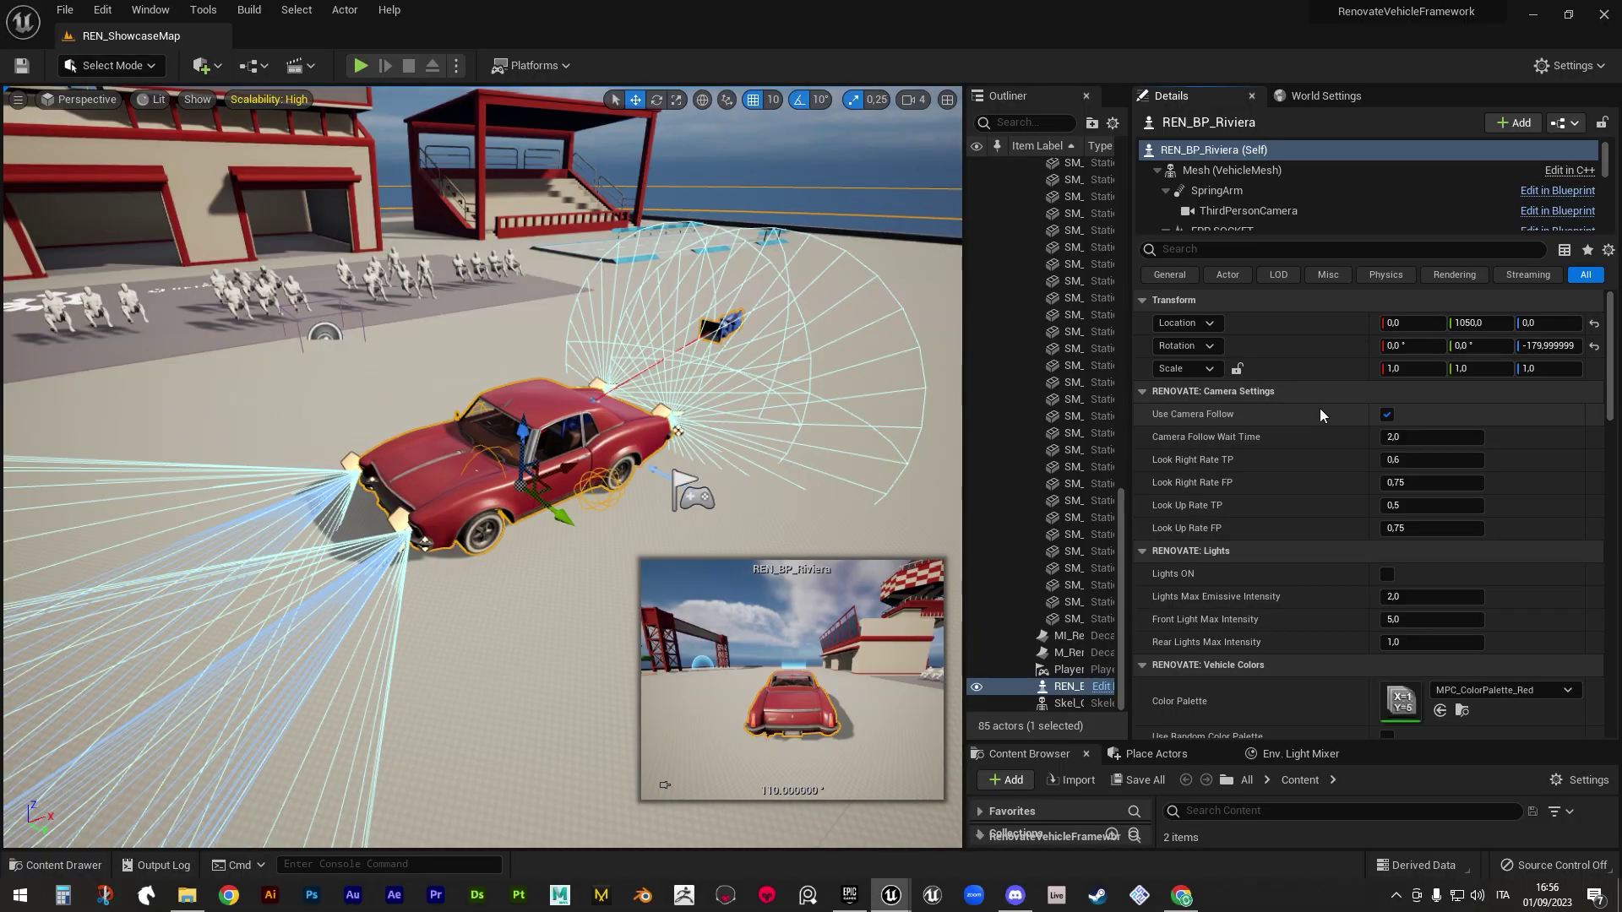
pyautogui.click(1388, 414)
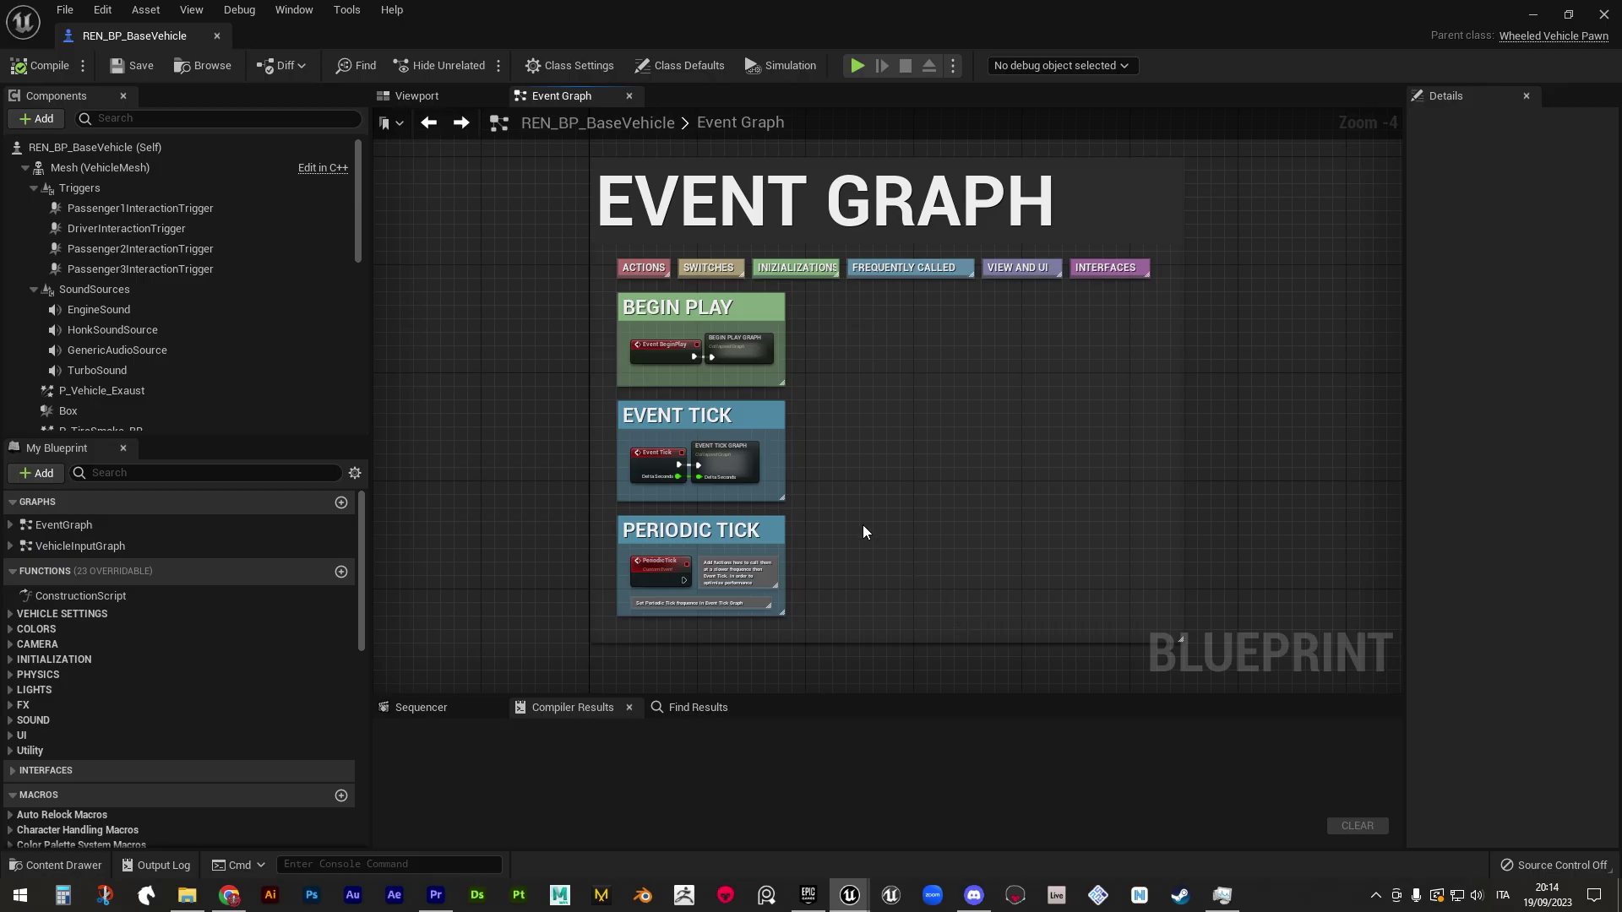
pyautogui.doubleClick(743, 460)
# - Zoom into the Event Tick graph and open the collapsed Drift Graph node
pyautogui.scroll(6, 1065, 474)
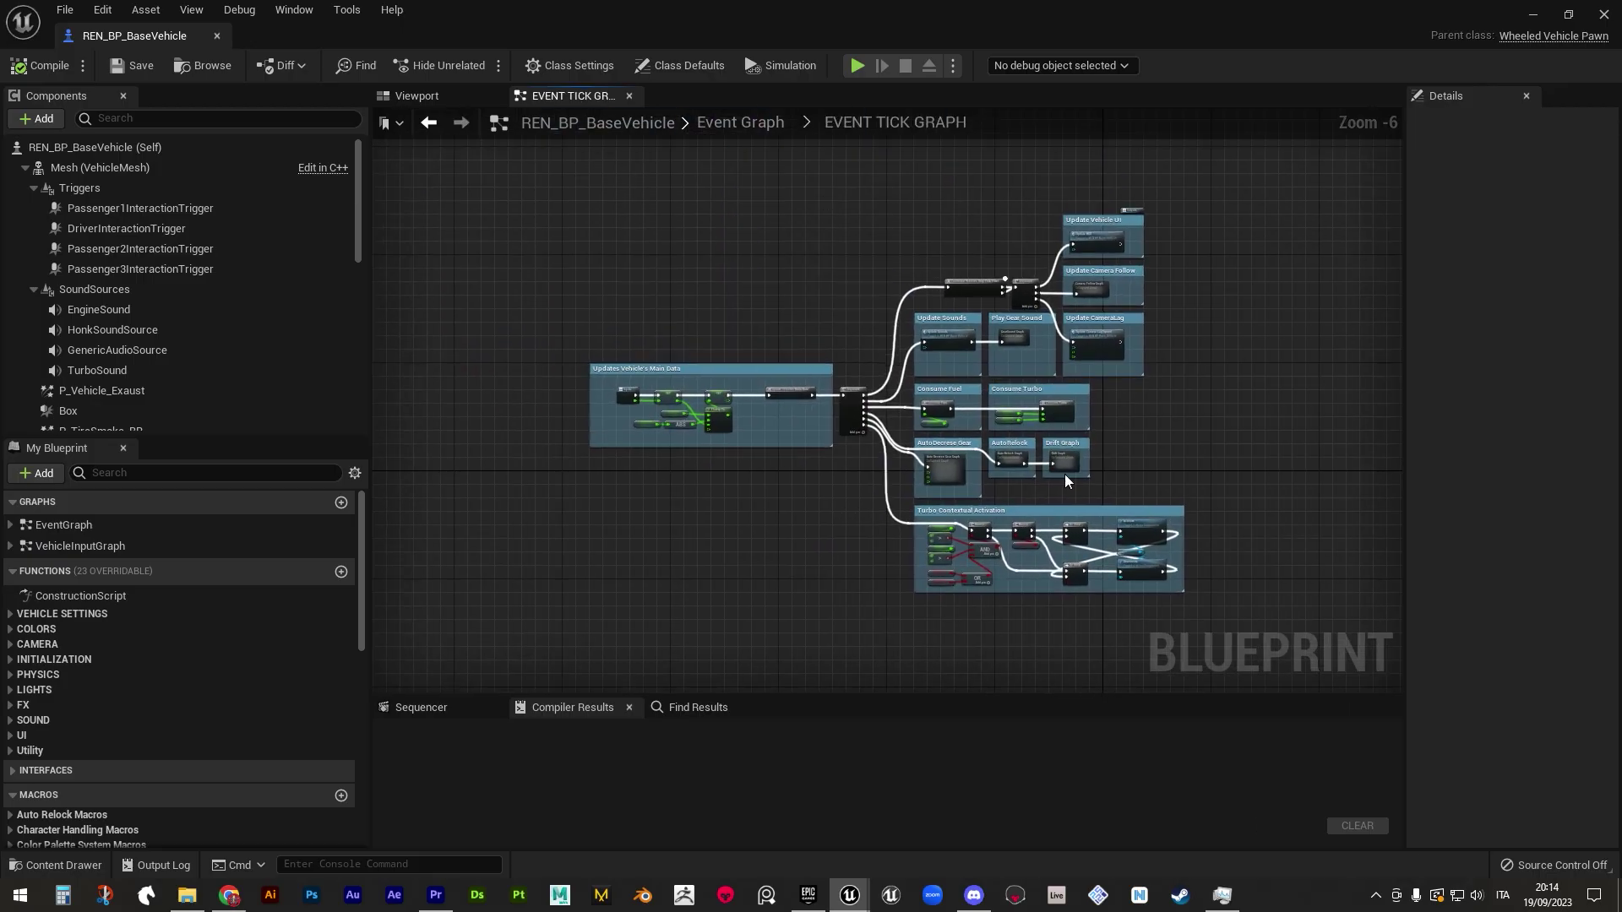
pyautogui.moveTo(1083, 439)
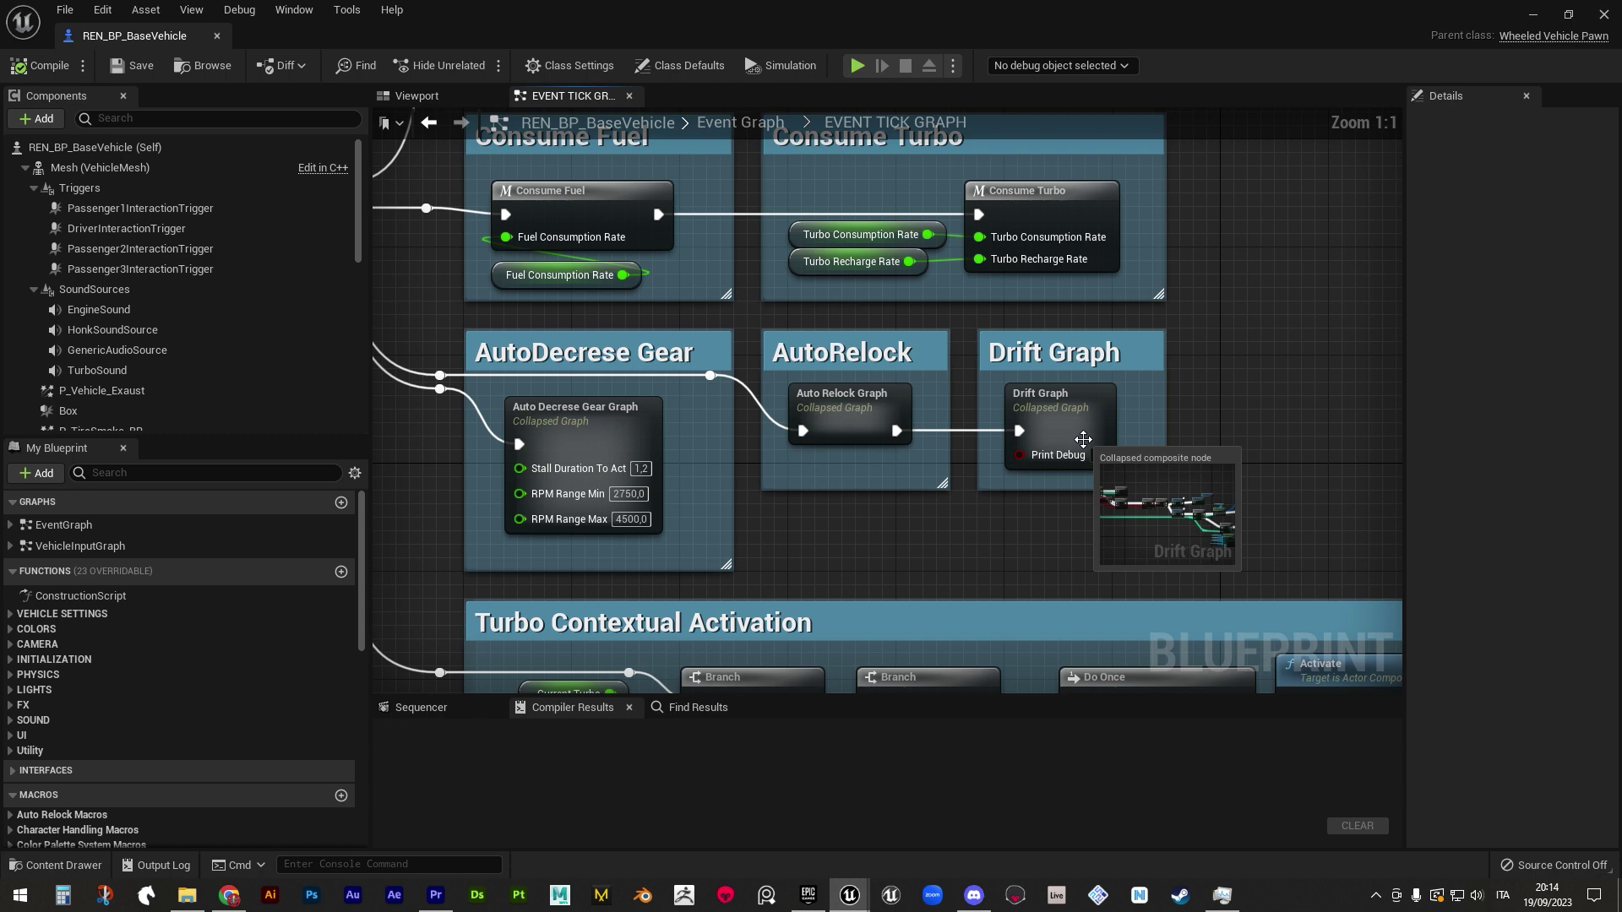
pyautogui.doubleClick(1083, 439)
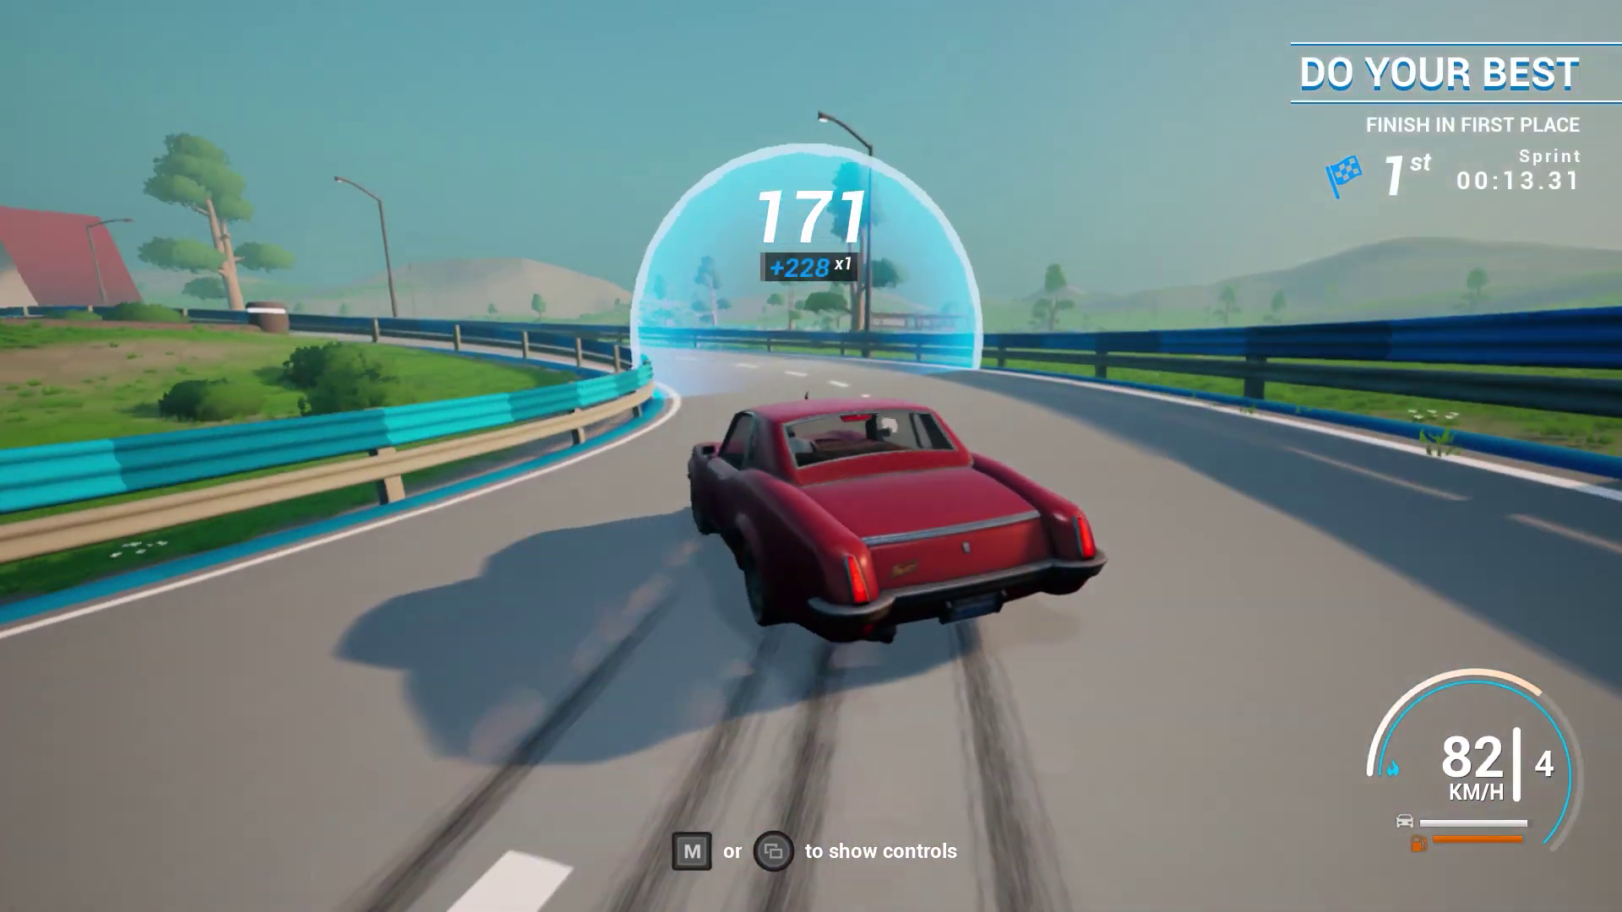
# - Drive the sprint race with W, A and D, drifting left and right through the curves
pyautogui.press('a')
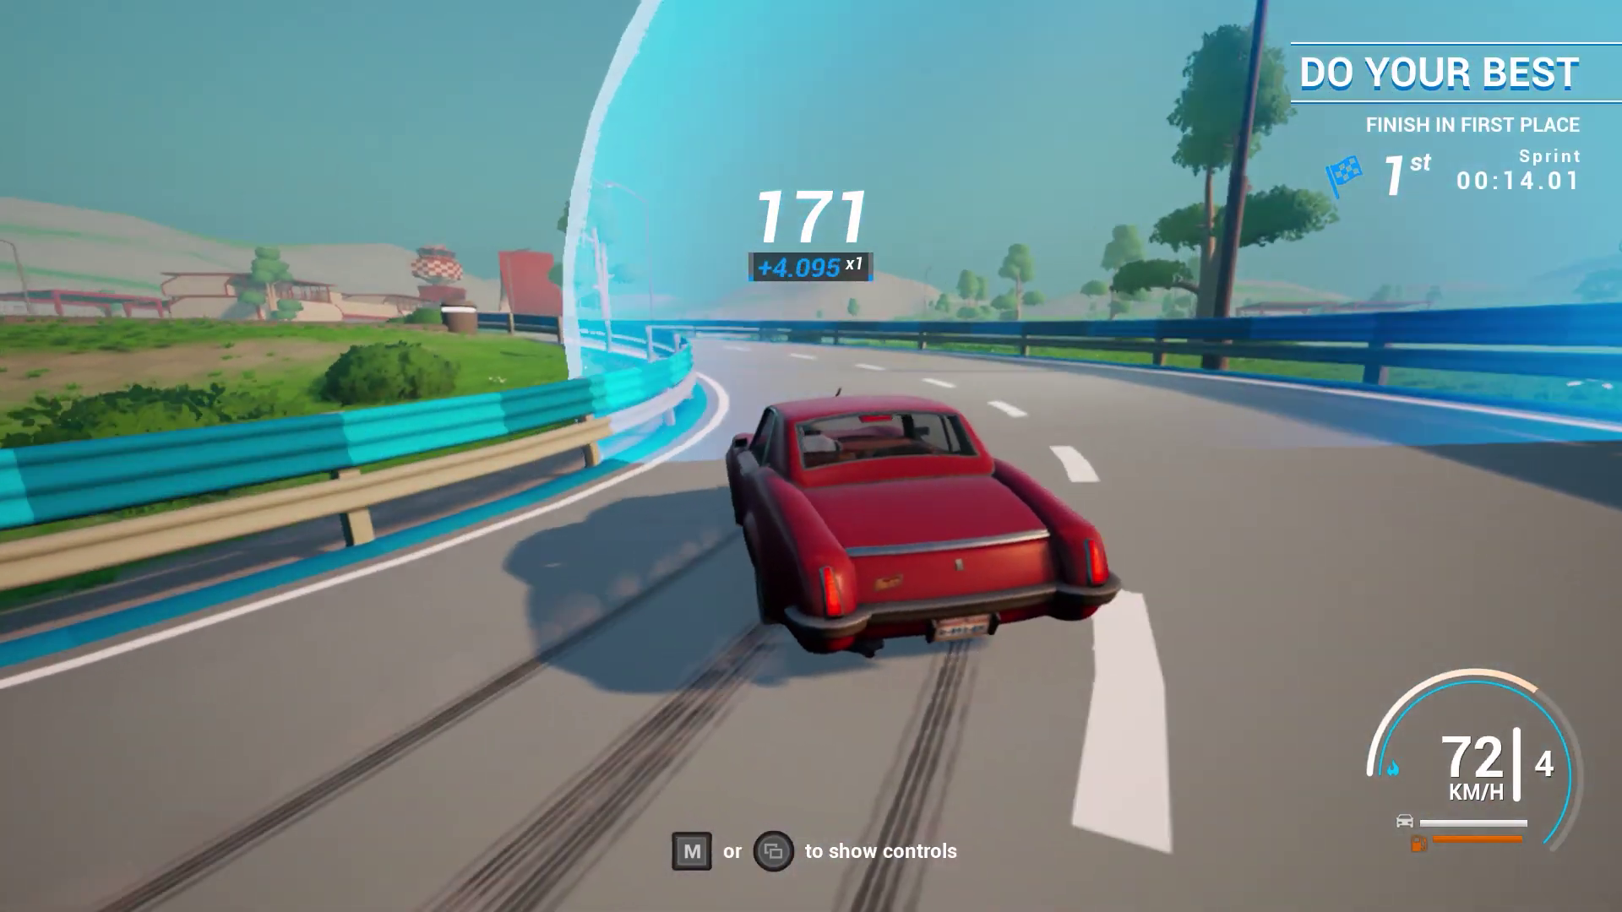
pyautogui.press('w')
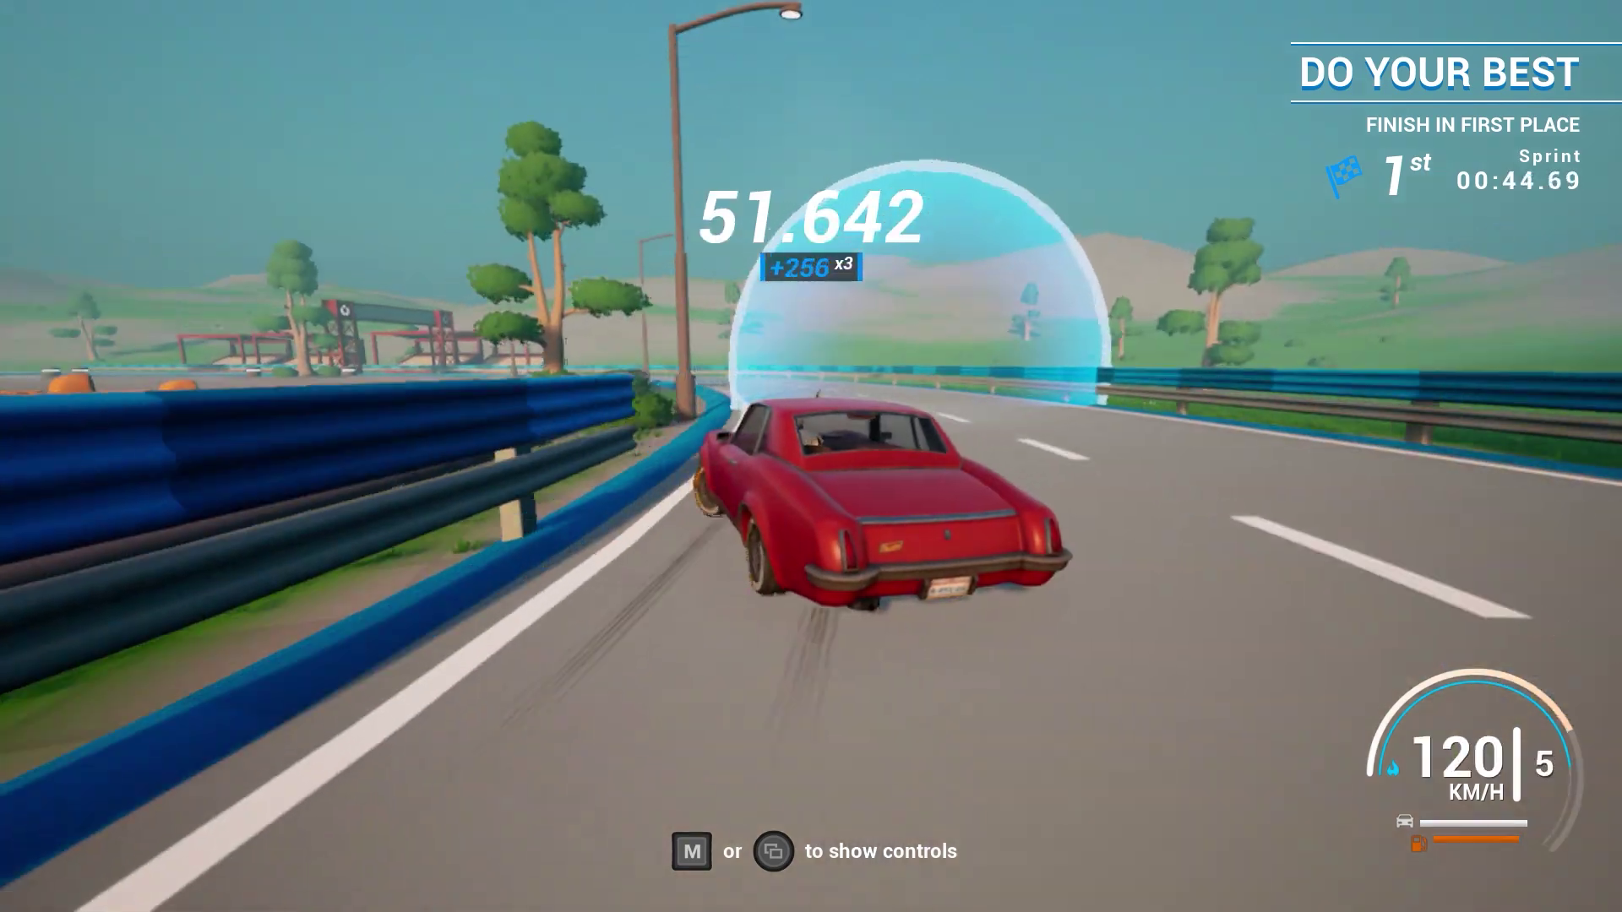
pyautogui.press('a')
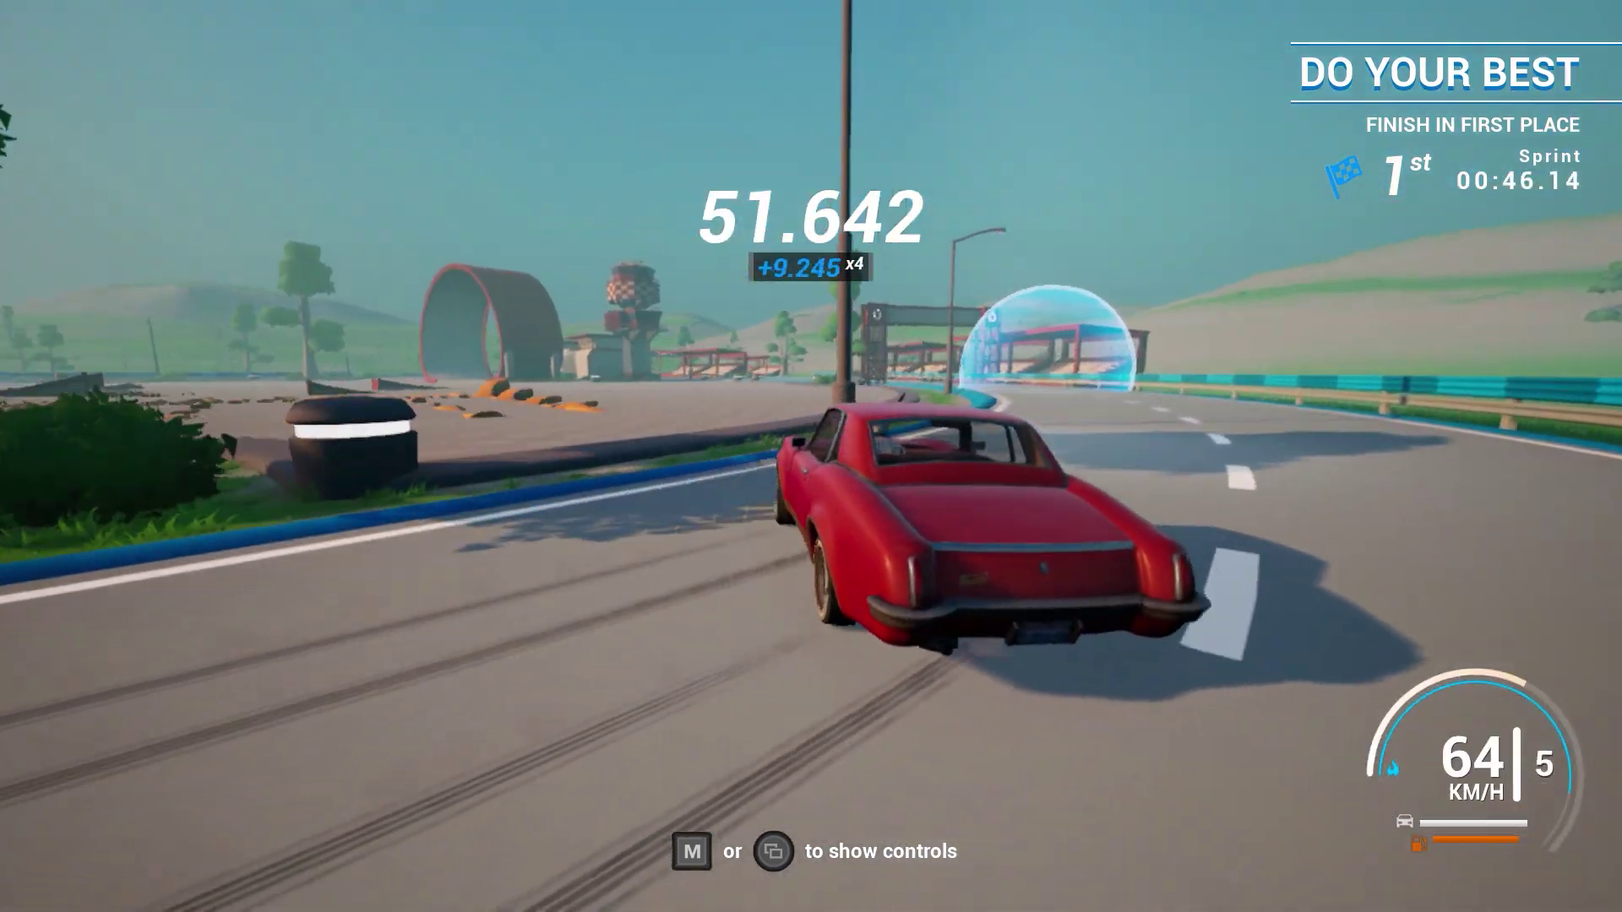
pyautogui.press('d')
pyautogui.press('w')
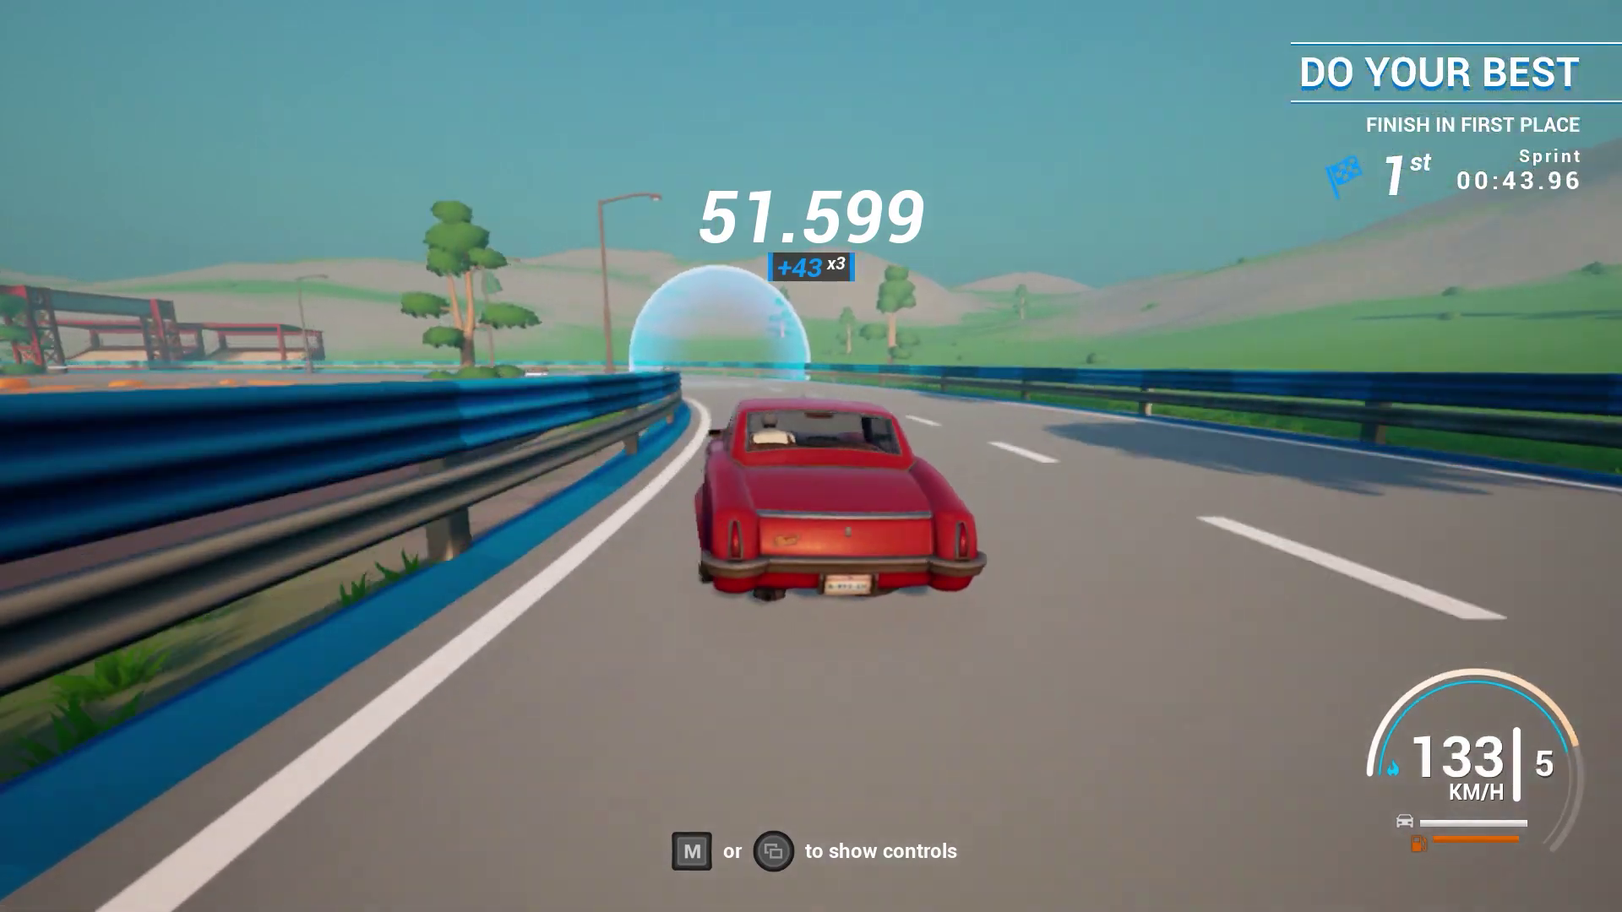
pyautogui.press('a')
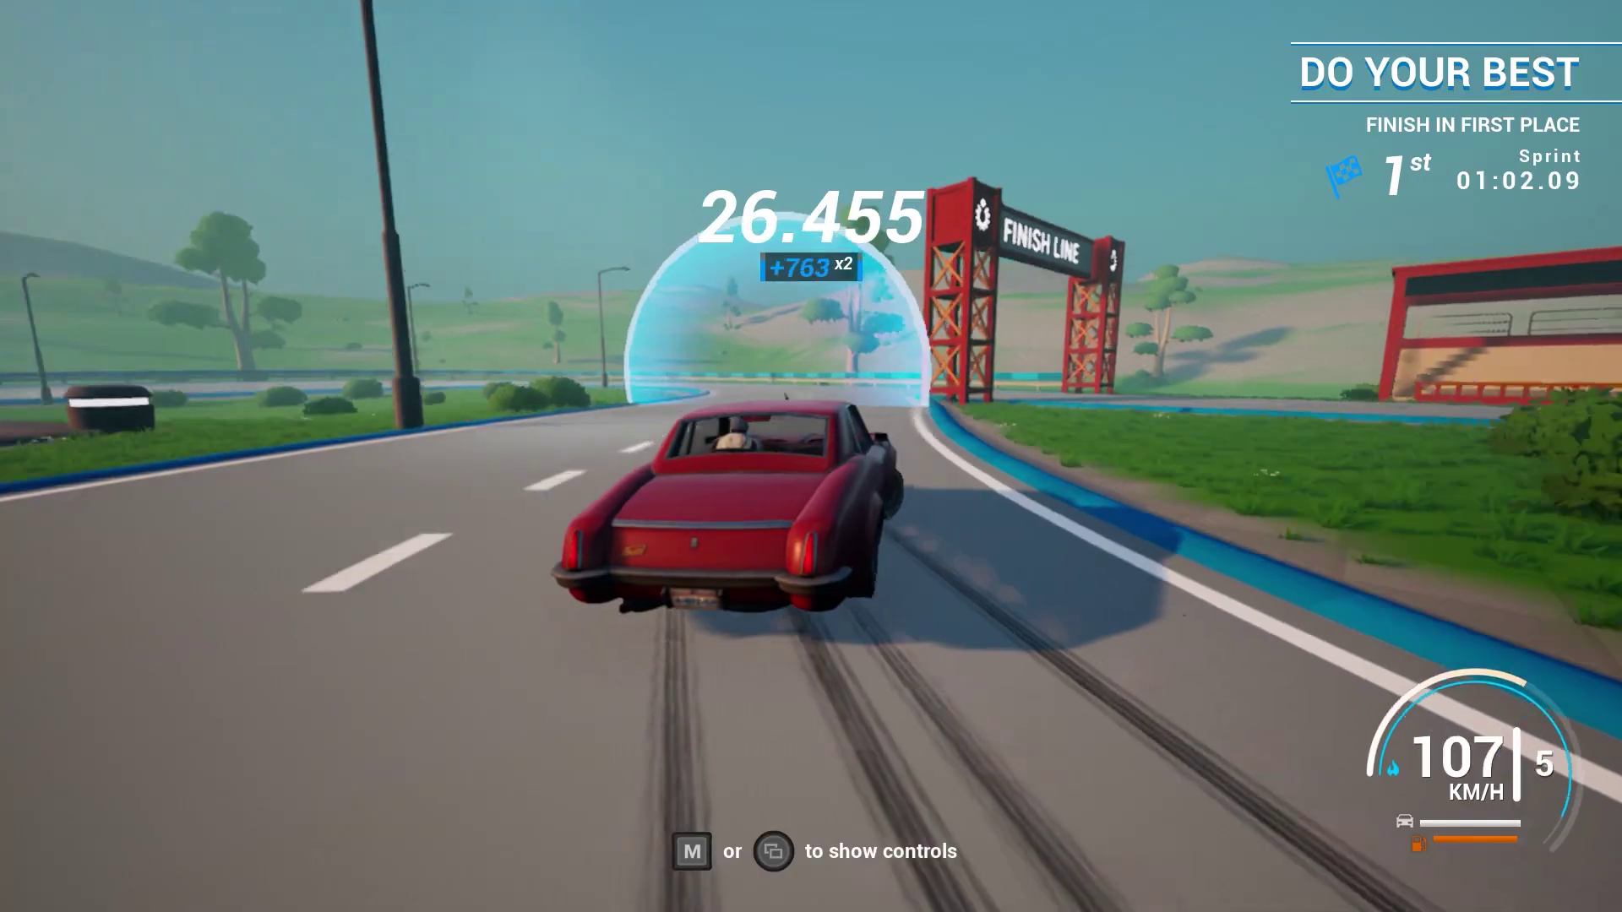
pyautogui.press('d')
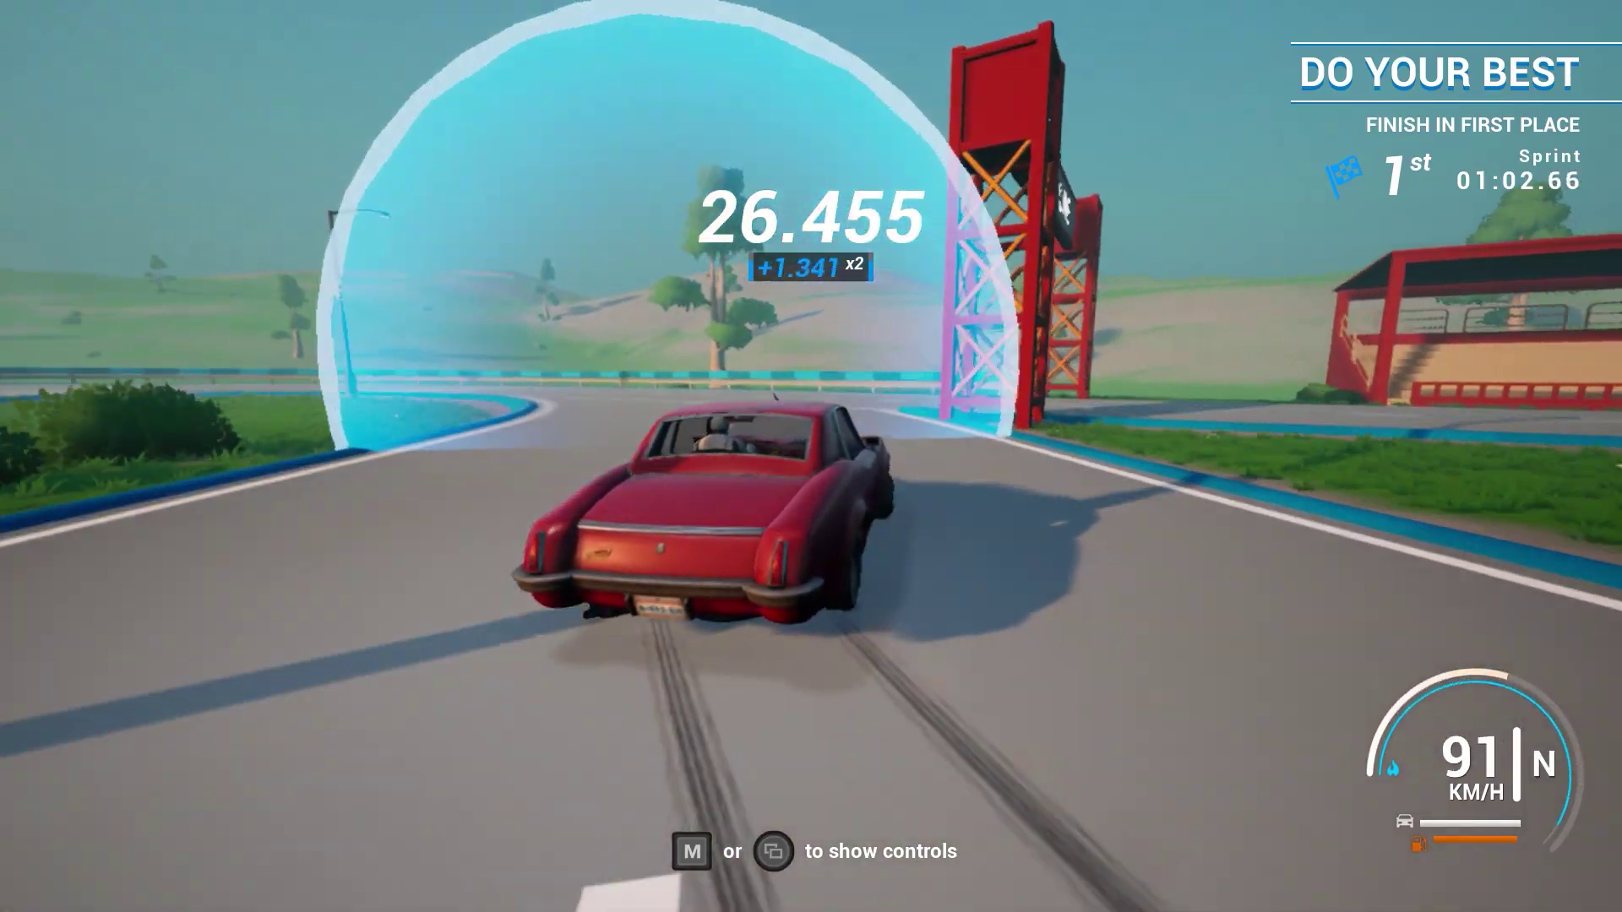
pyautogui.press('a')
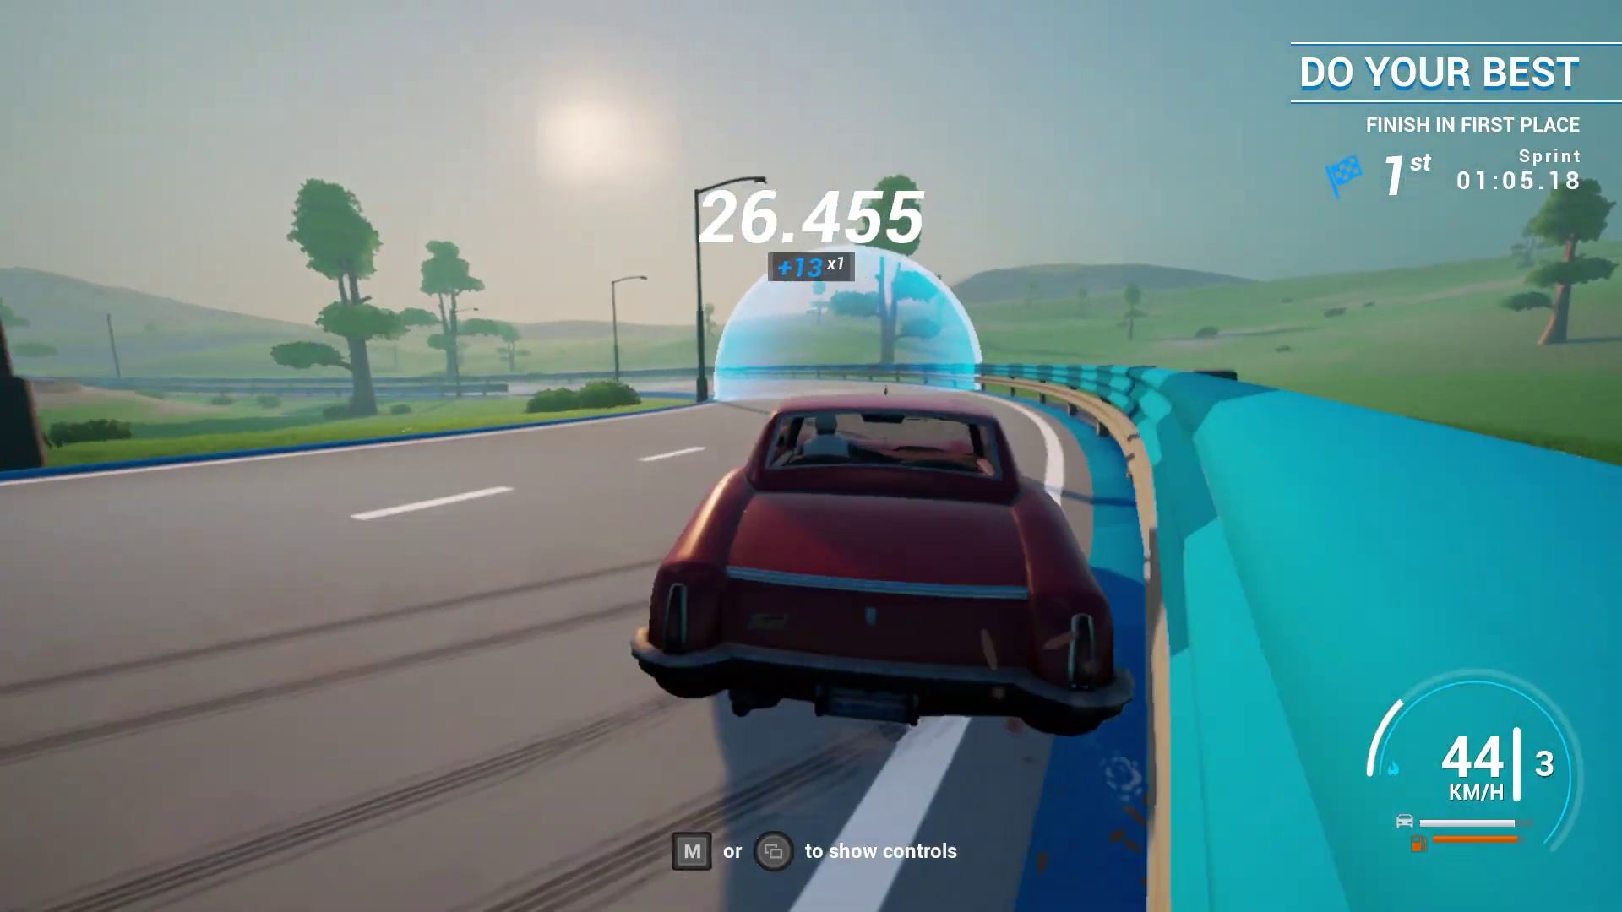
pyautogui.press('a')
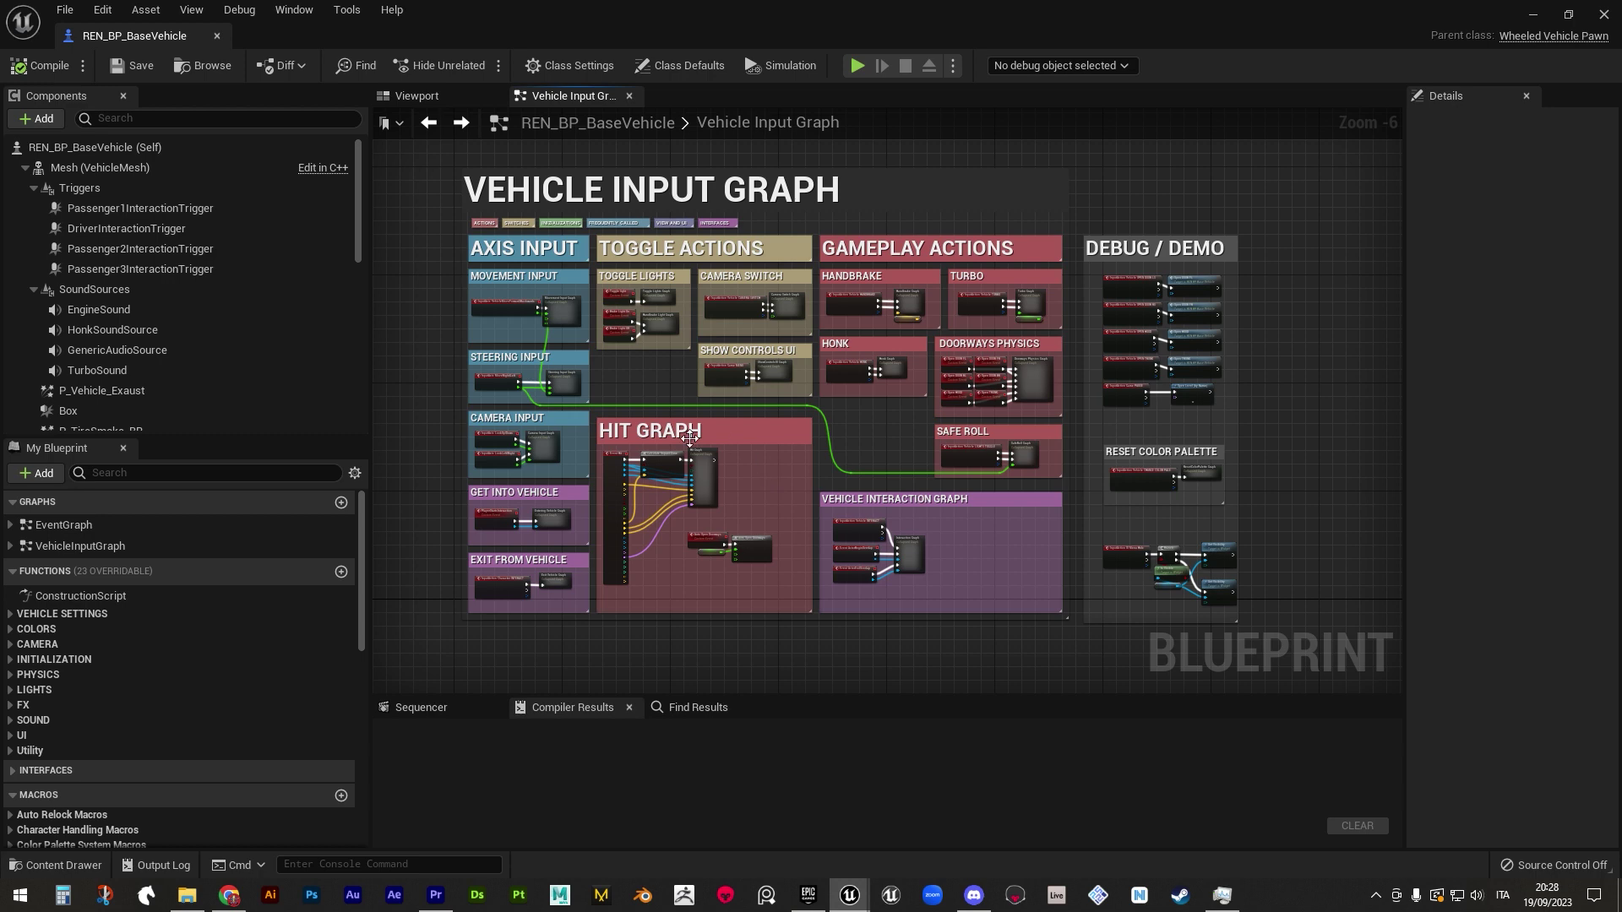
# - Toggle Print Debug on the Hit Graph node, then reopen the EVENT TICK GRAPH
pyautogui.scroll(3, 708, 523)
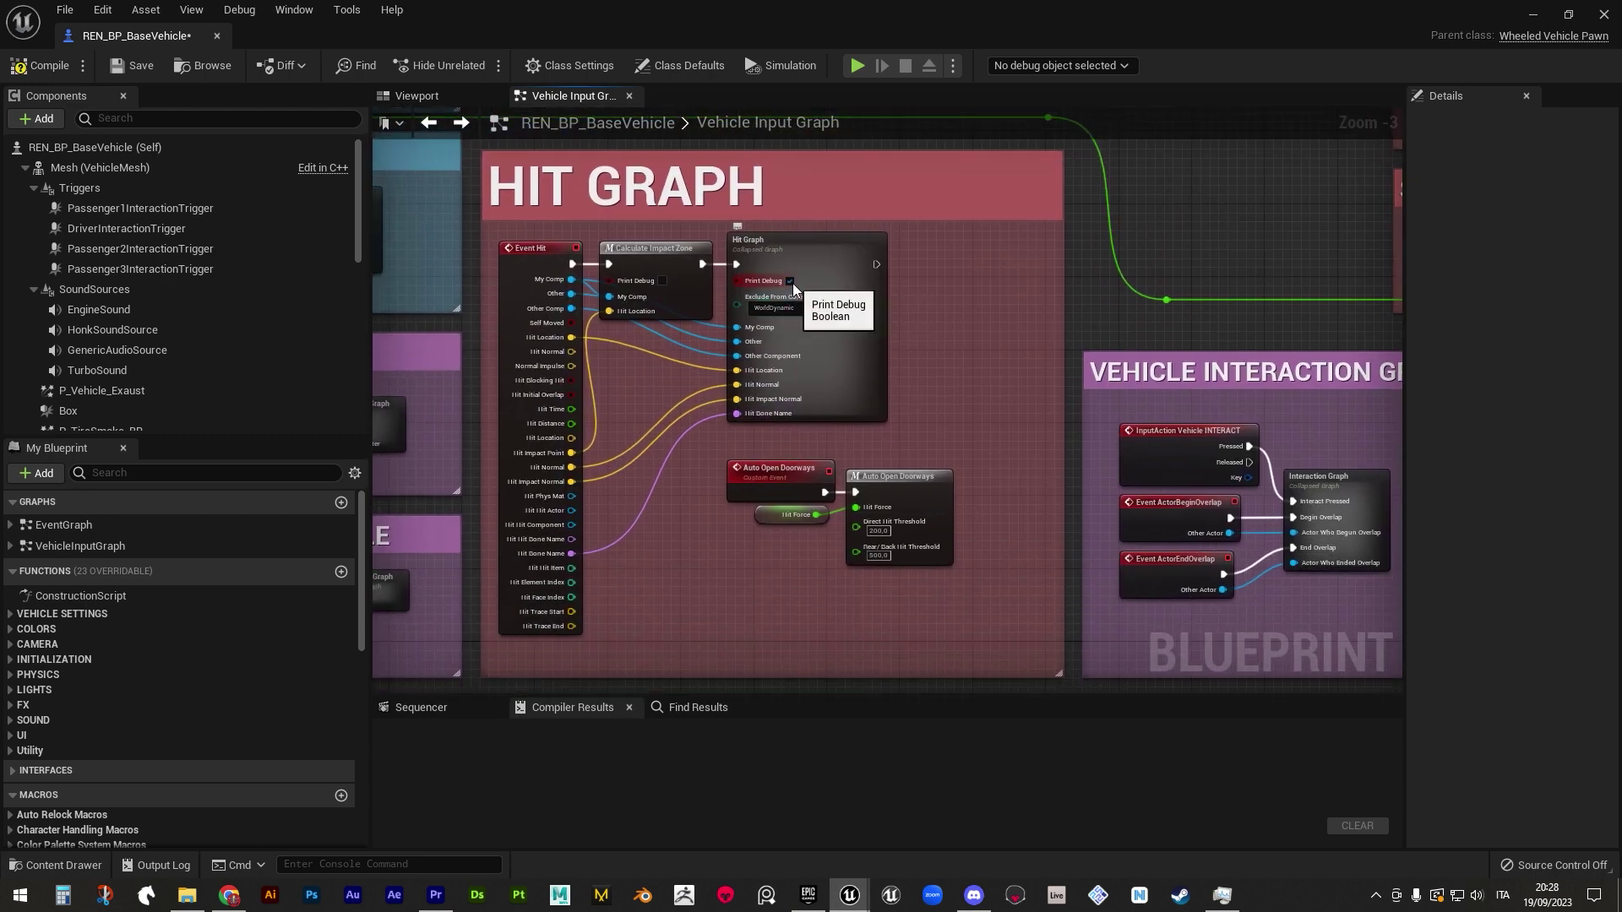
pyautogui.click(791, 281)
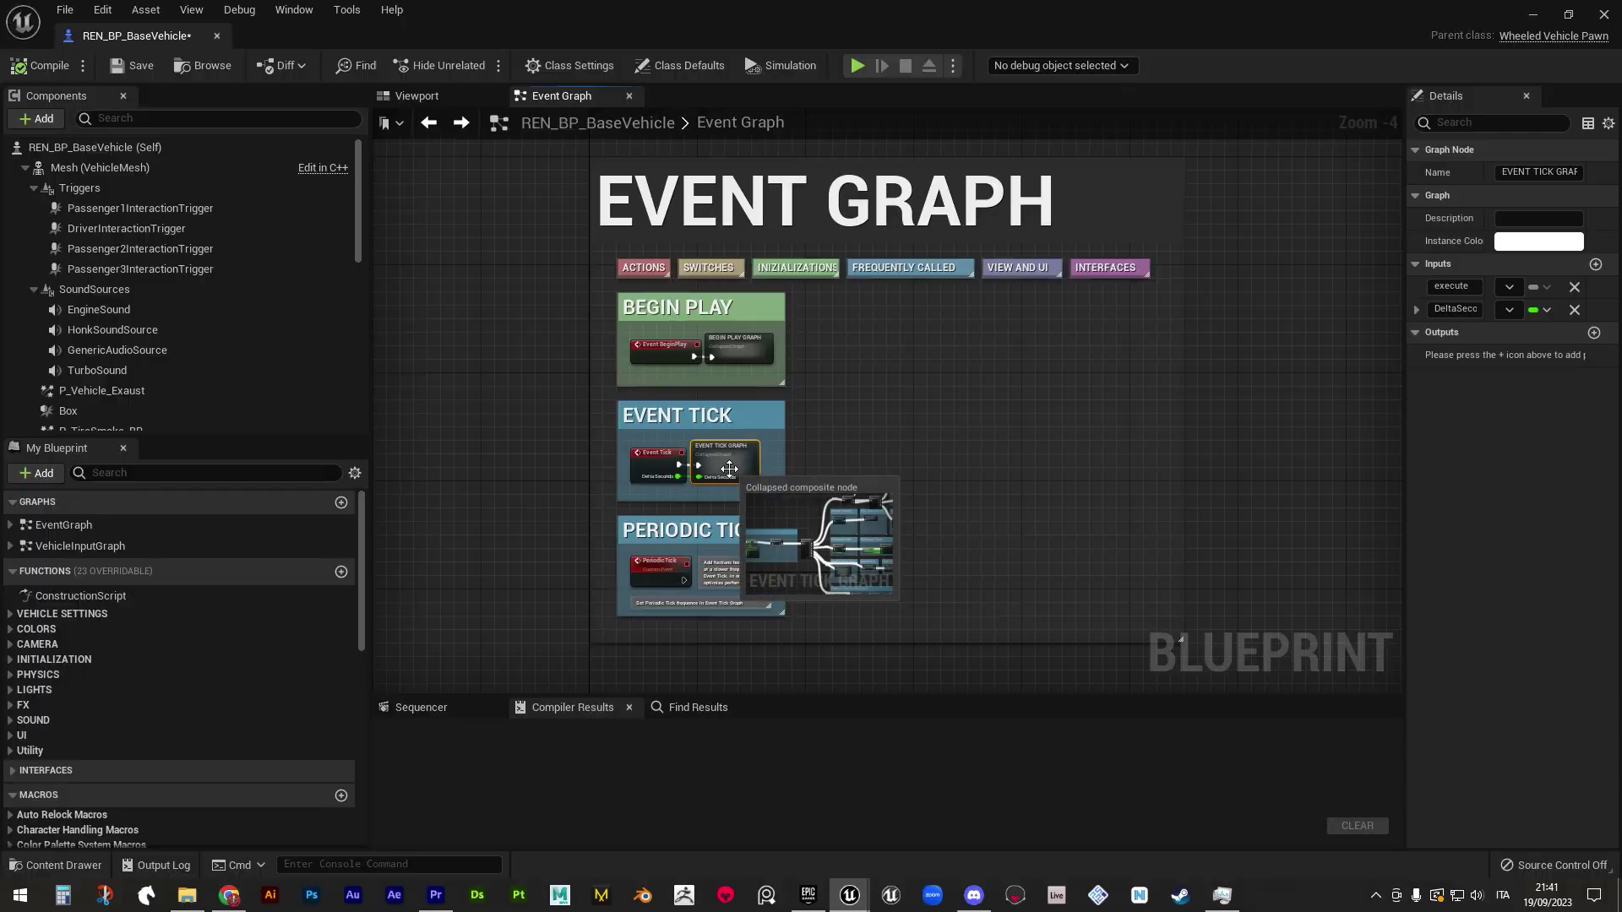
pyautogui.doubleClick(732, 478)
# - Scroll the Content Browser and open the Renovate MaterialFunctions folder
pyautogui.scroll(5, 1022, 499)
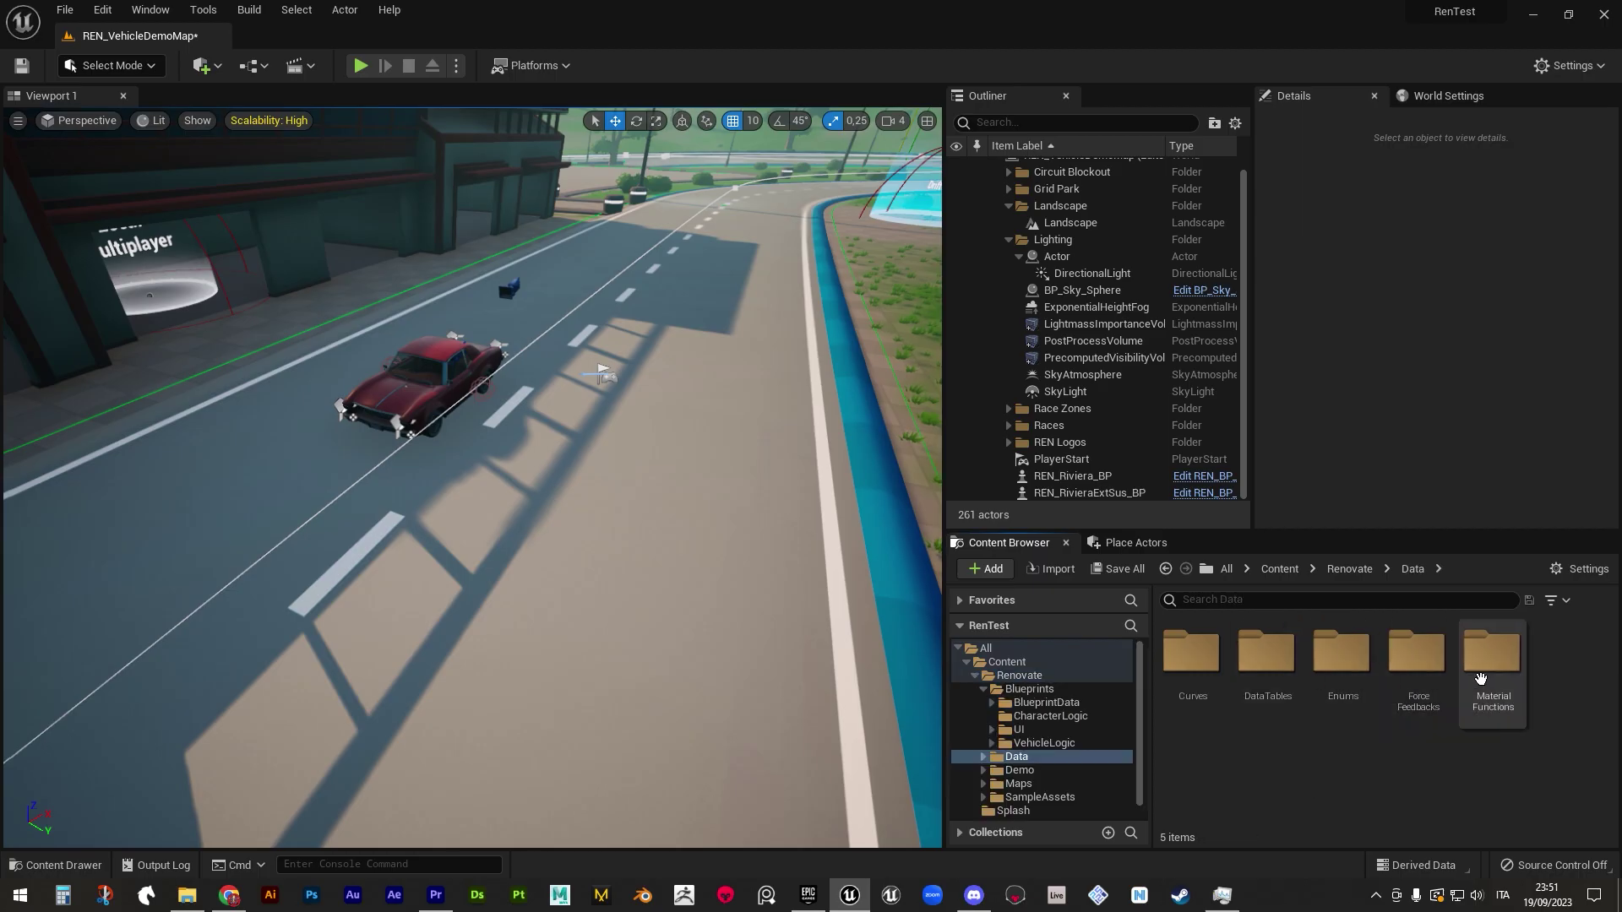
pyautogui.doubleClick(1480, 678)
# - Open REN_MF_ValueMask from the ValueMask folder, then show the SampleAssets folder
pyautogui.doubleClick(1266, 655)
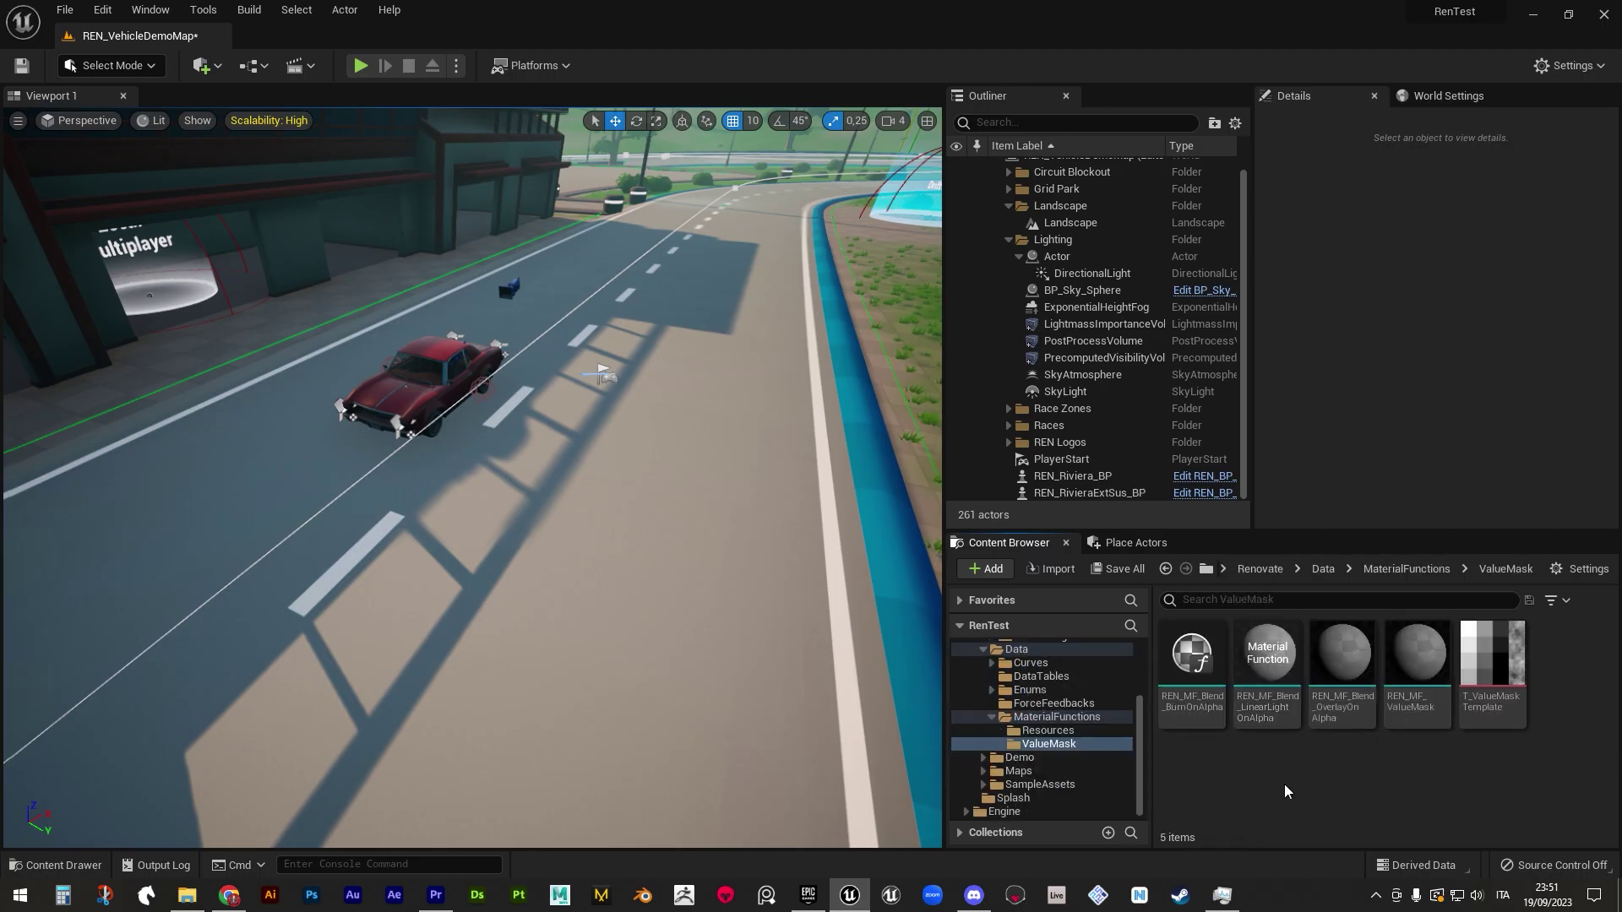
pyautogui.doubleClick(1419, 664)
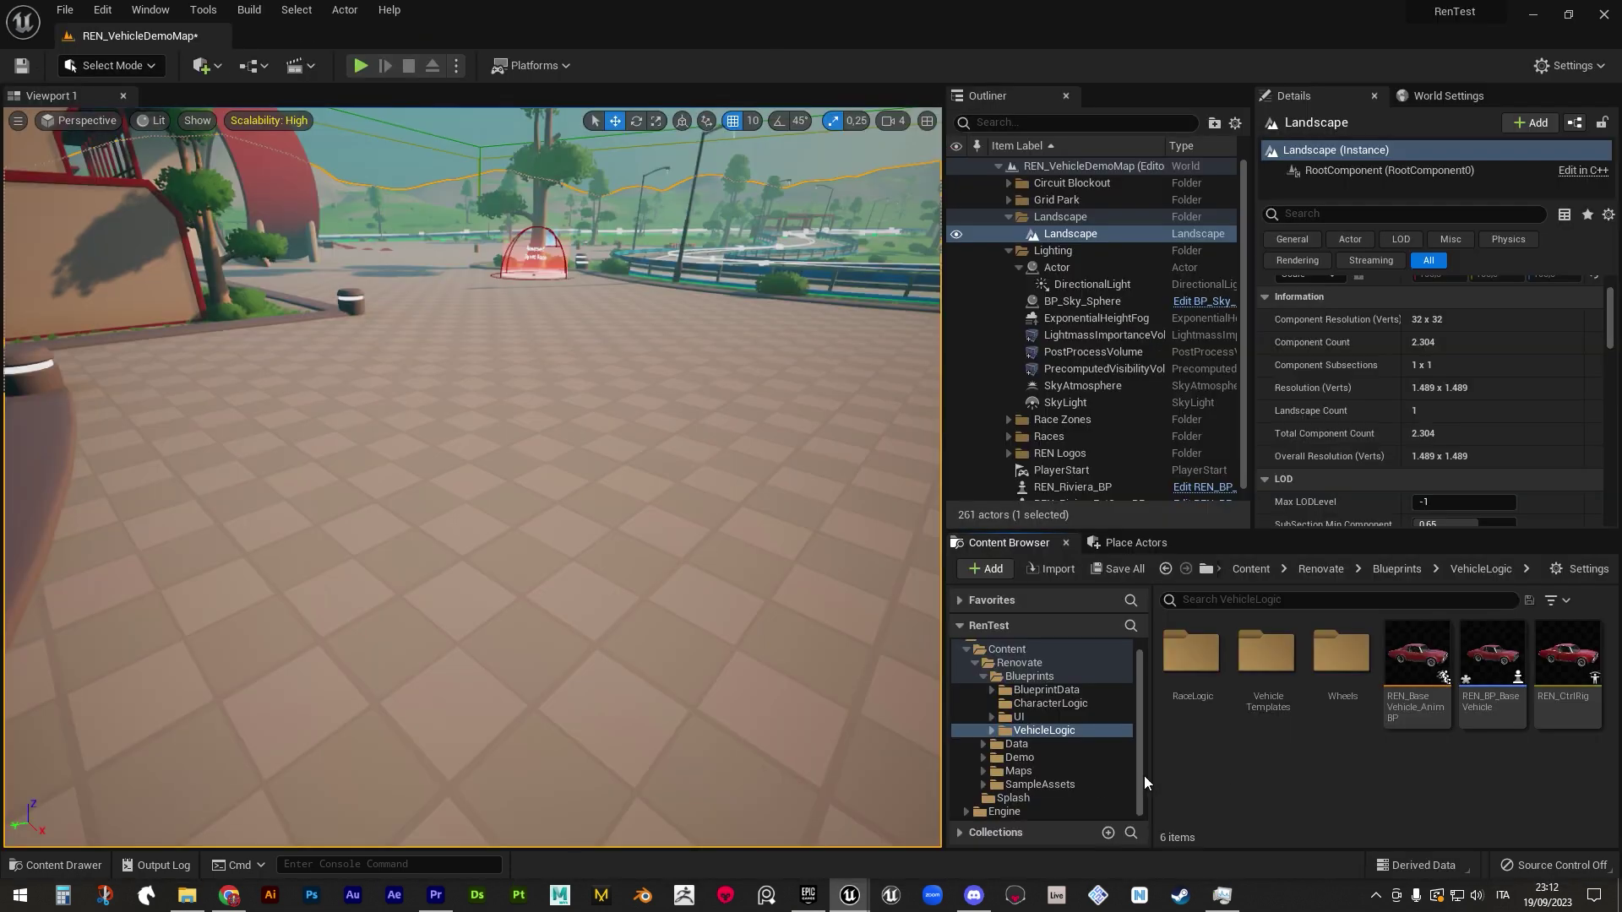
pyautogui.click(1040, 784)
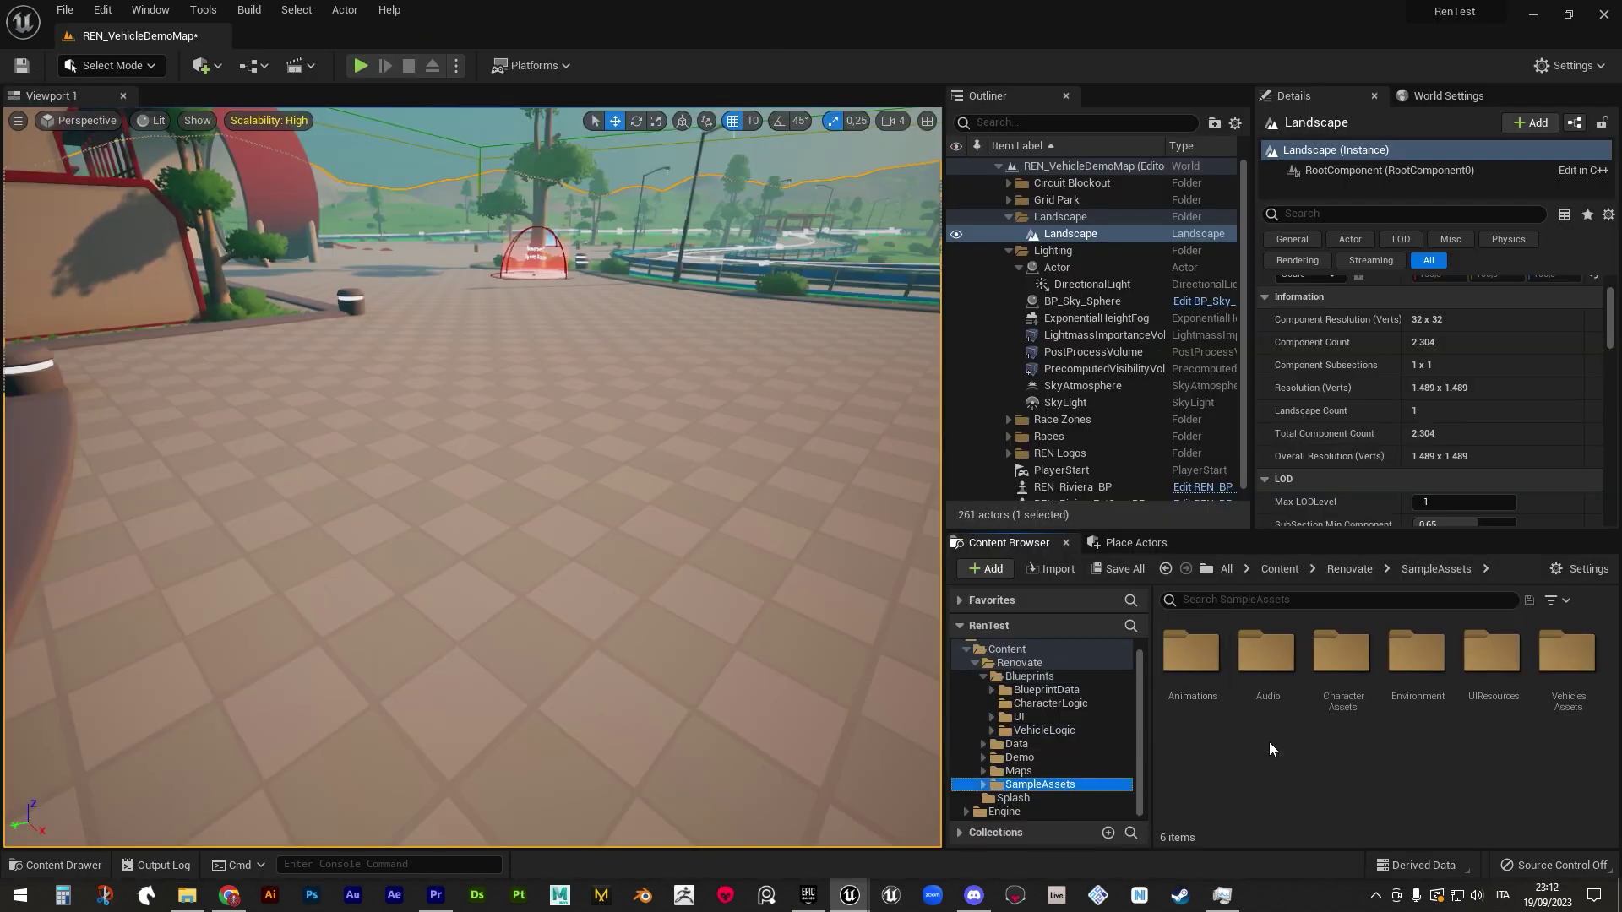
# - Open MPC_ColorPalette_Aquamarine from VehiclesAssets > SharedAssets > ColorPalettes
pyautogui.doubleClick(1570, 705)
pyautogui.doubleClick(1191, 659)
pyautogui.doubleClick(1192, 659)
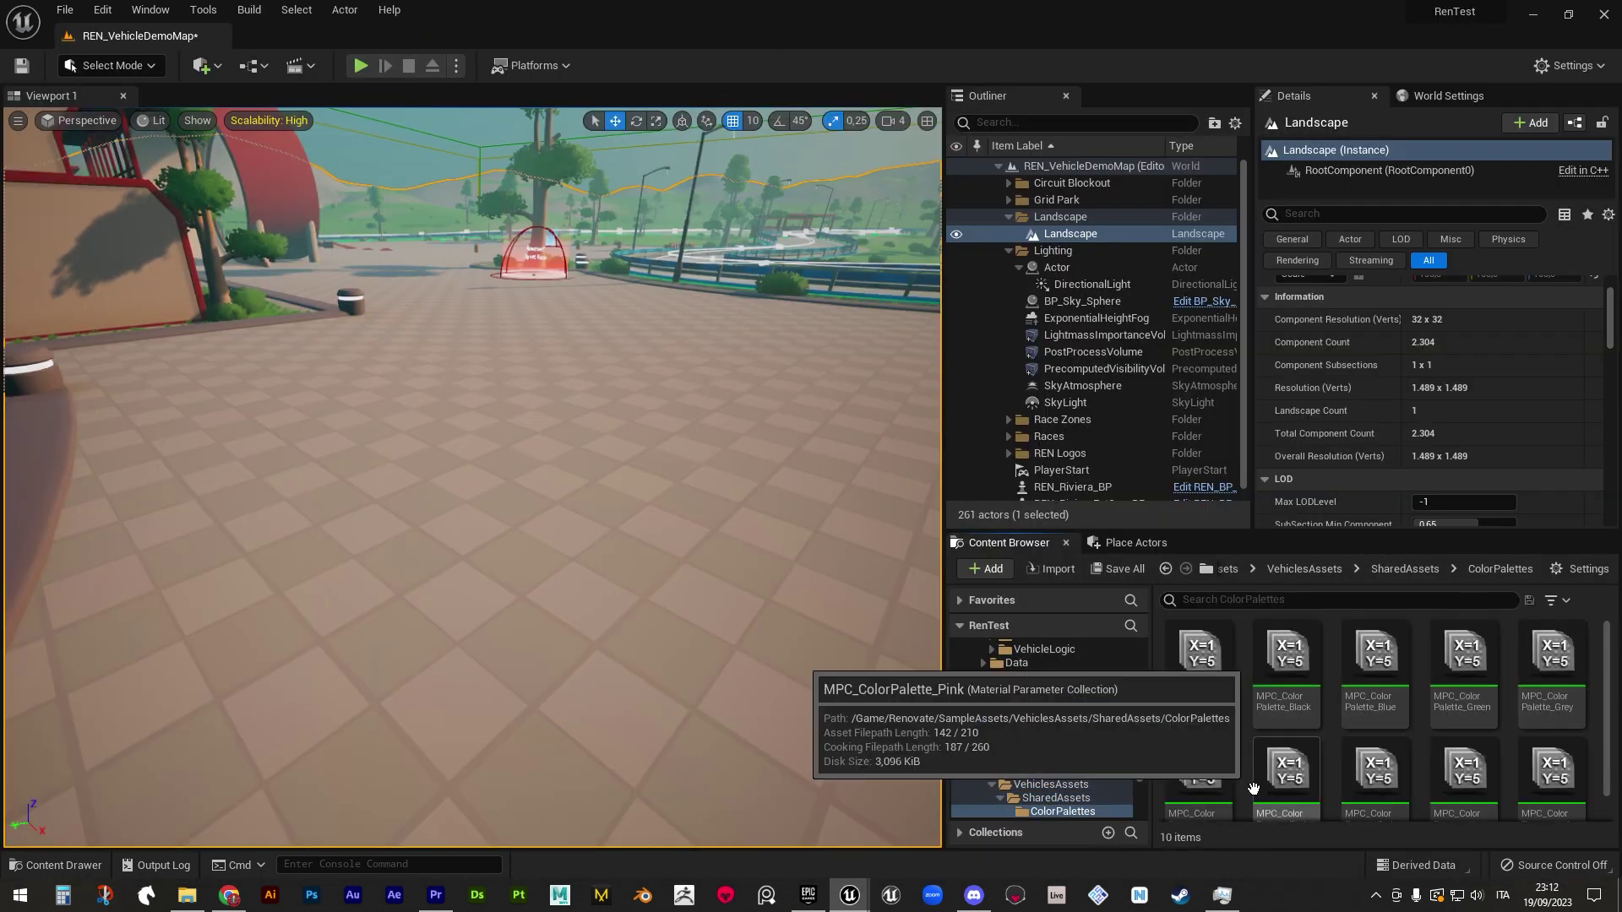
pyautogui.doubleClick(1200, 663)
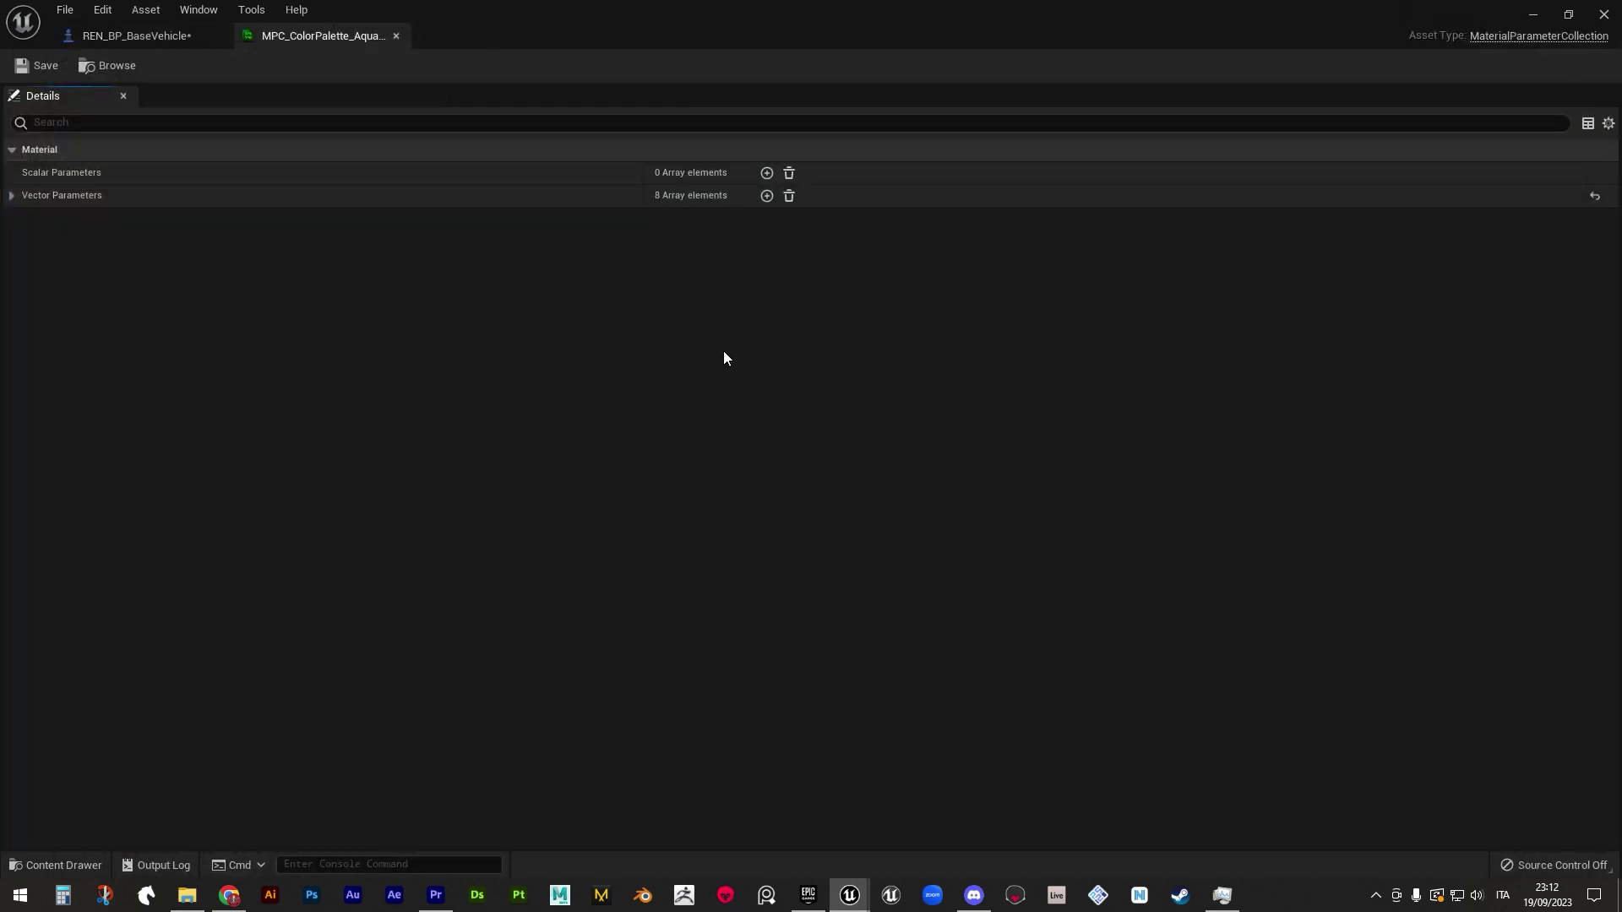
# - Expand the palette's Vector Parameters, from Index [0] Paint through Index [7]
pyautogui.click(10, 195)
pyautogui.click(27, 389)
pyautogui.click(27, 366)
pyautogui.click(27, 341)
pyautogui.click(27, 317)
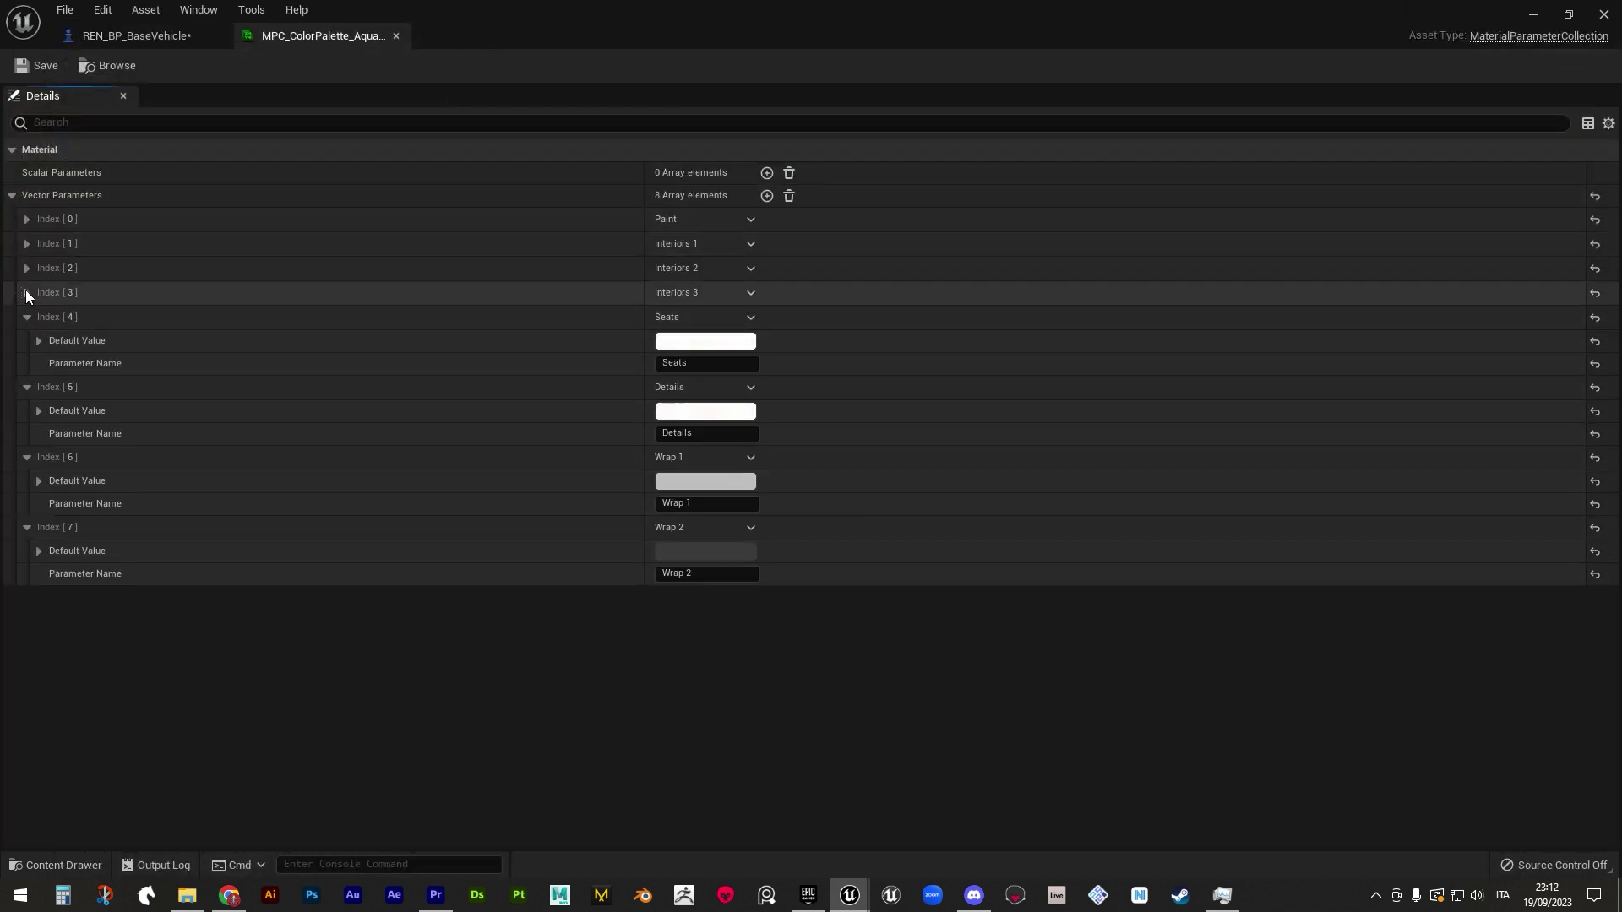
pyautogui.click(27, 292)
pyautogui.click(27, 268)
pyautogui.click(27, 244)
pyautogui.click(27, 220)
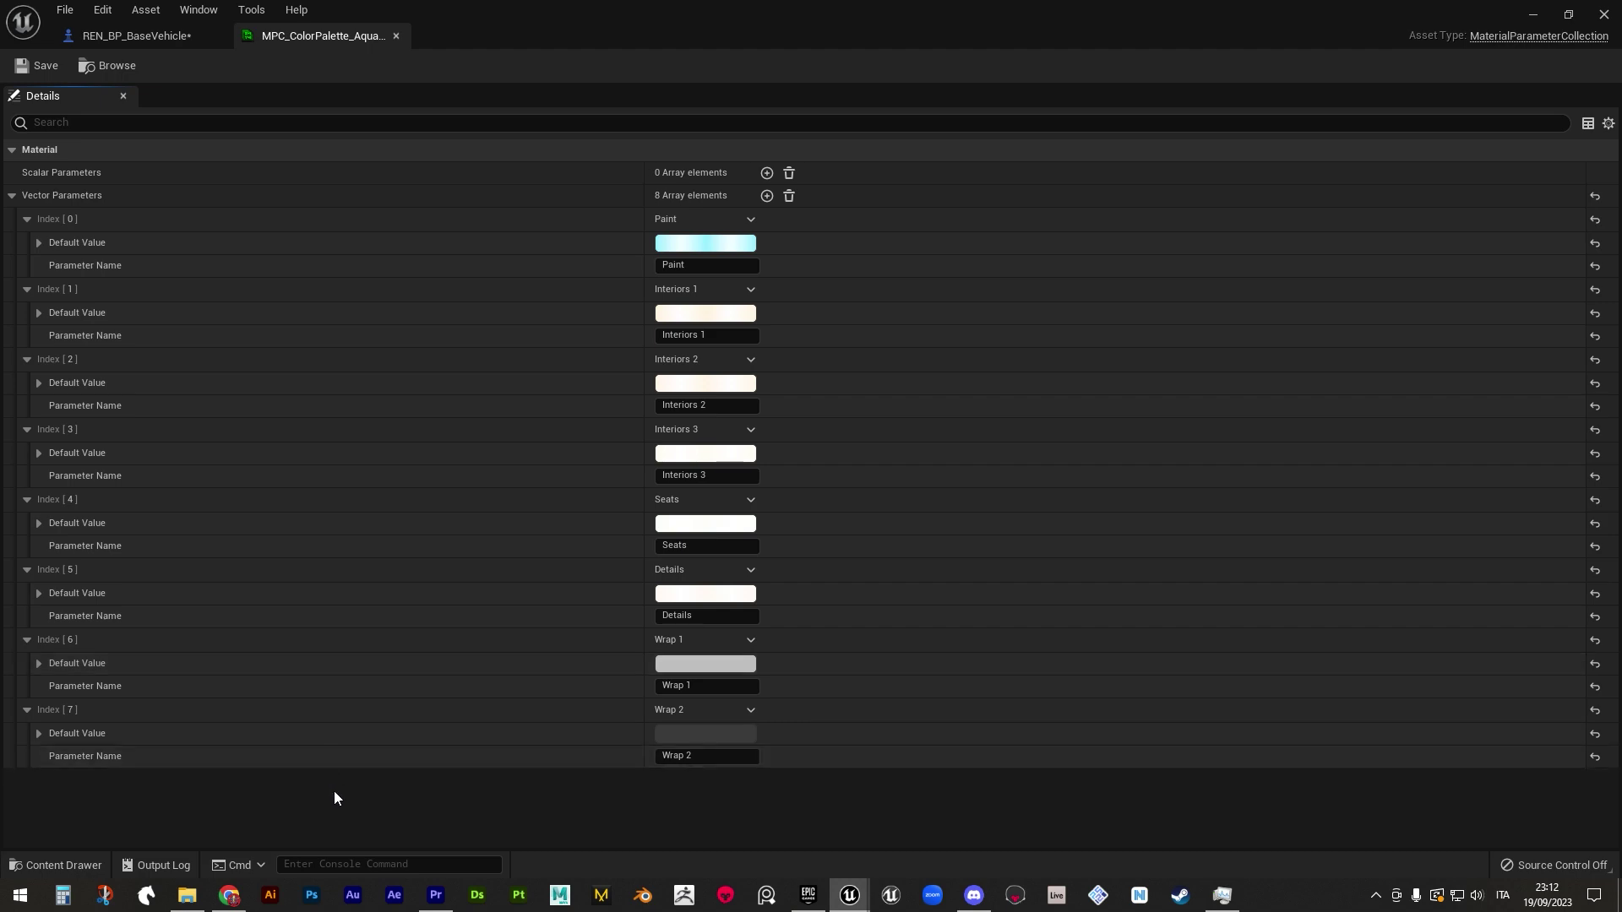
# - Duplicate the Aquamarine palette and name the copy NewColorPalette
pyautogui.hotkey('alt', 'Tab')
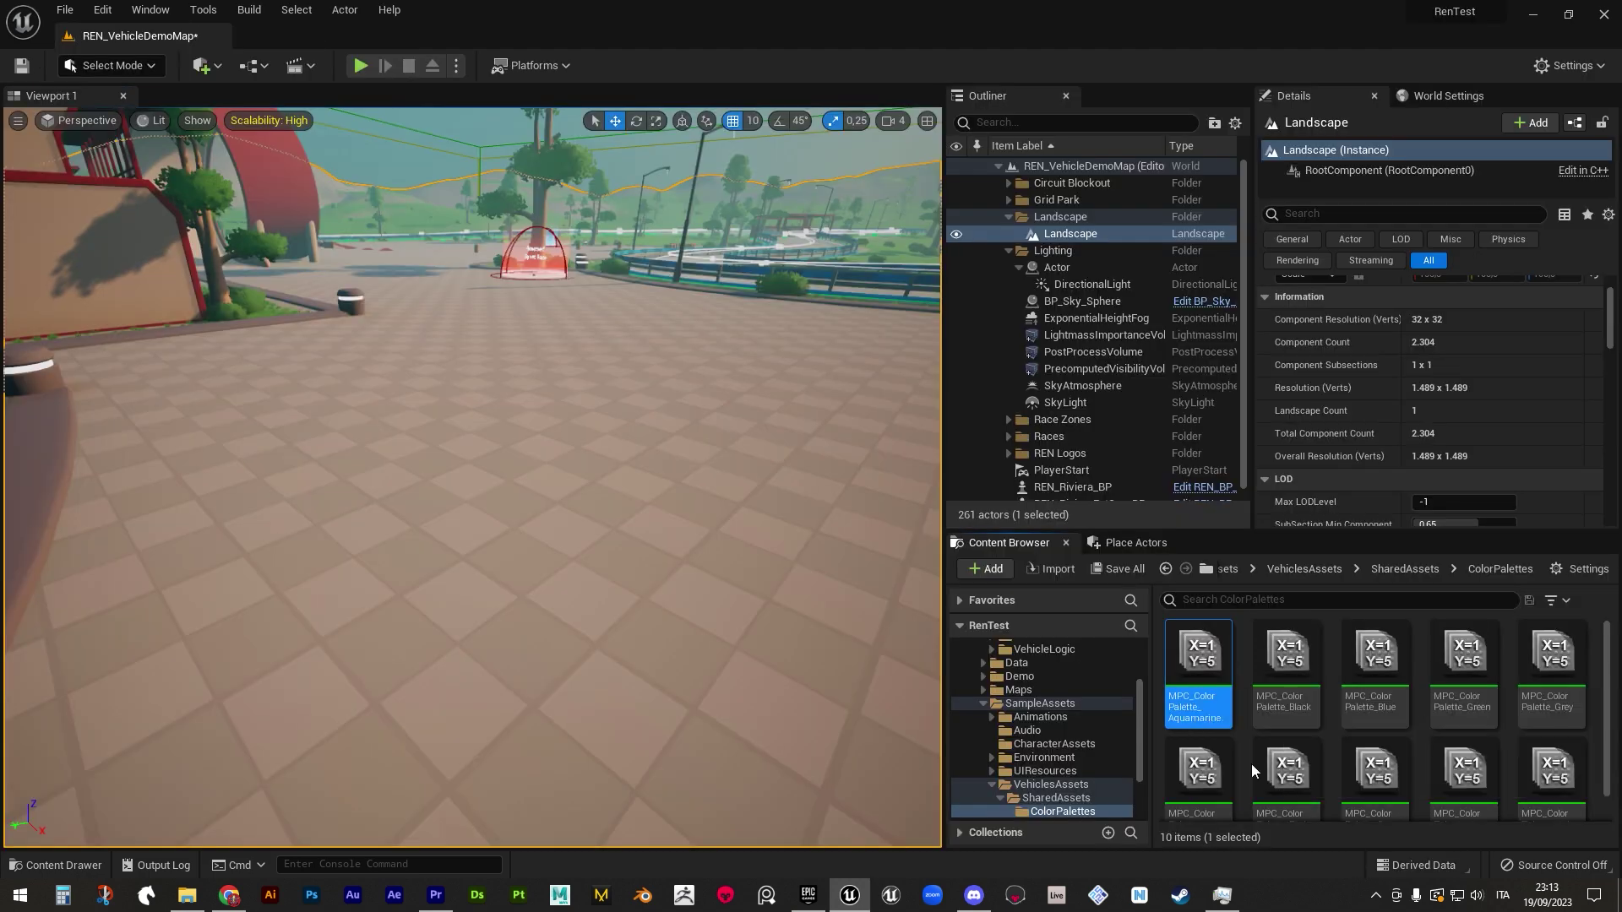
pyautogui.hotkey('ctrl', 'd')
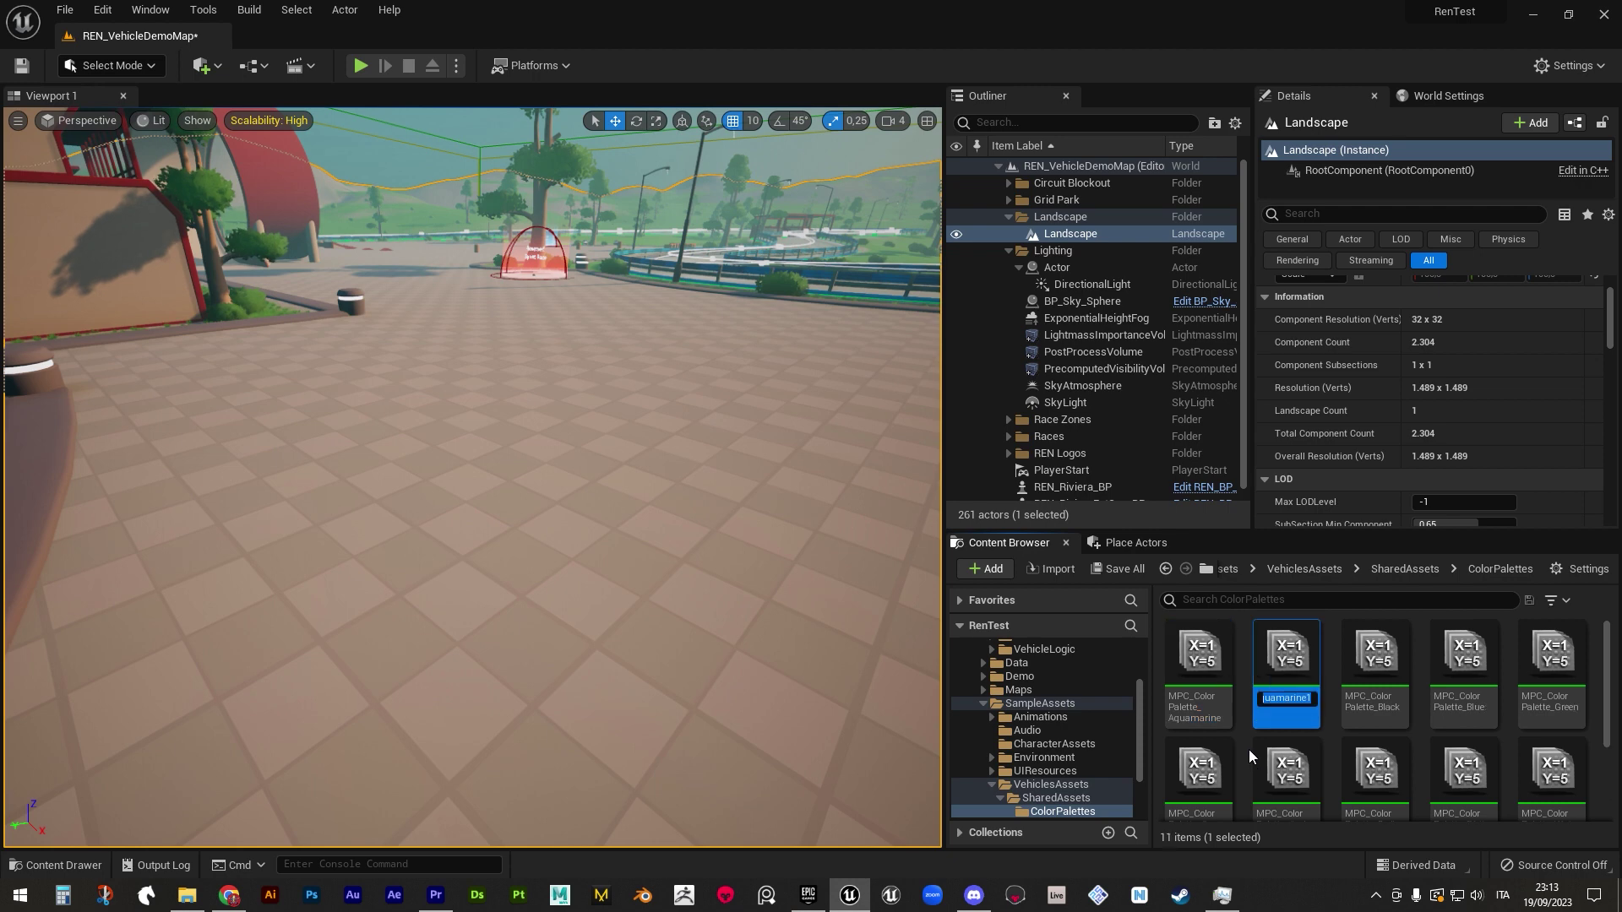
pyautogui.write('NewColorPal')
pyautogui.press('Return')
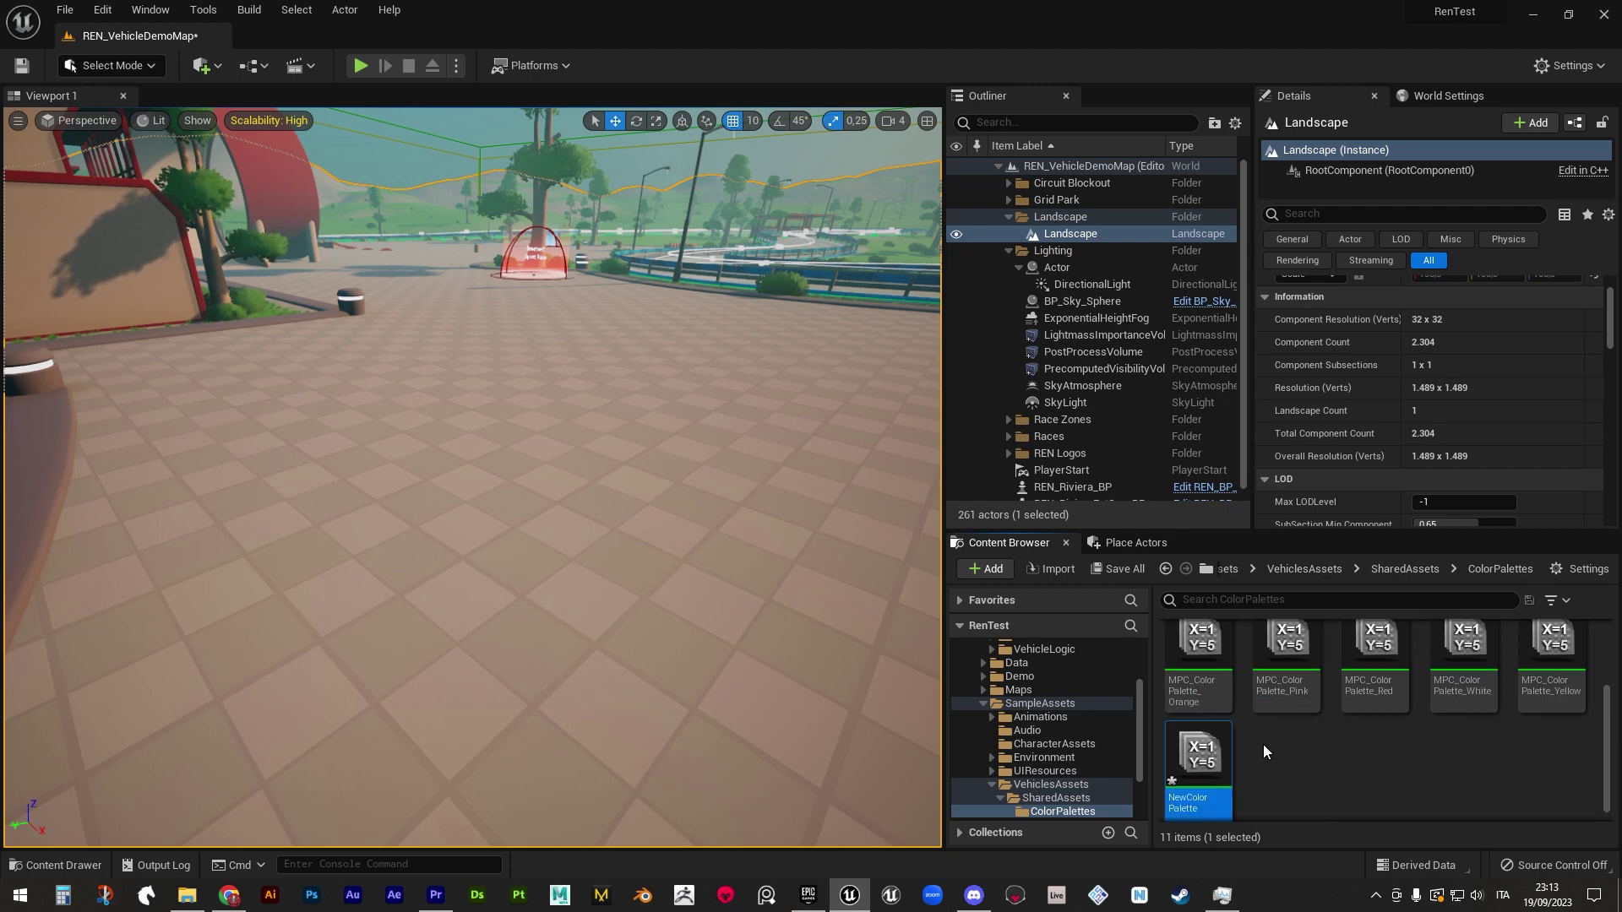
# - Place the SM_Riviera car mesh from the Riviera folder into the level
pyautogui.click(1264, 744)
pyautogui.scroll(-2, 1074, 790)
pyautogui.click(1046, 798)
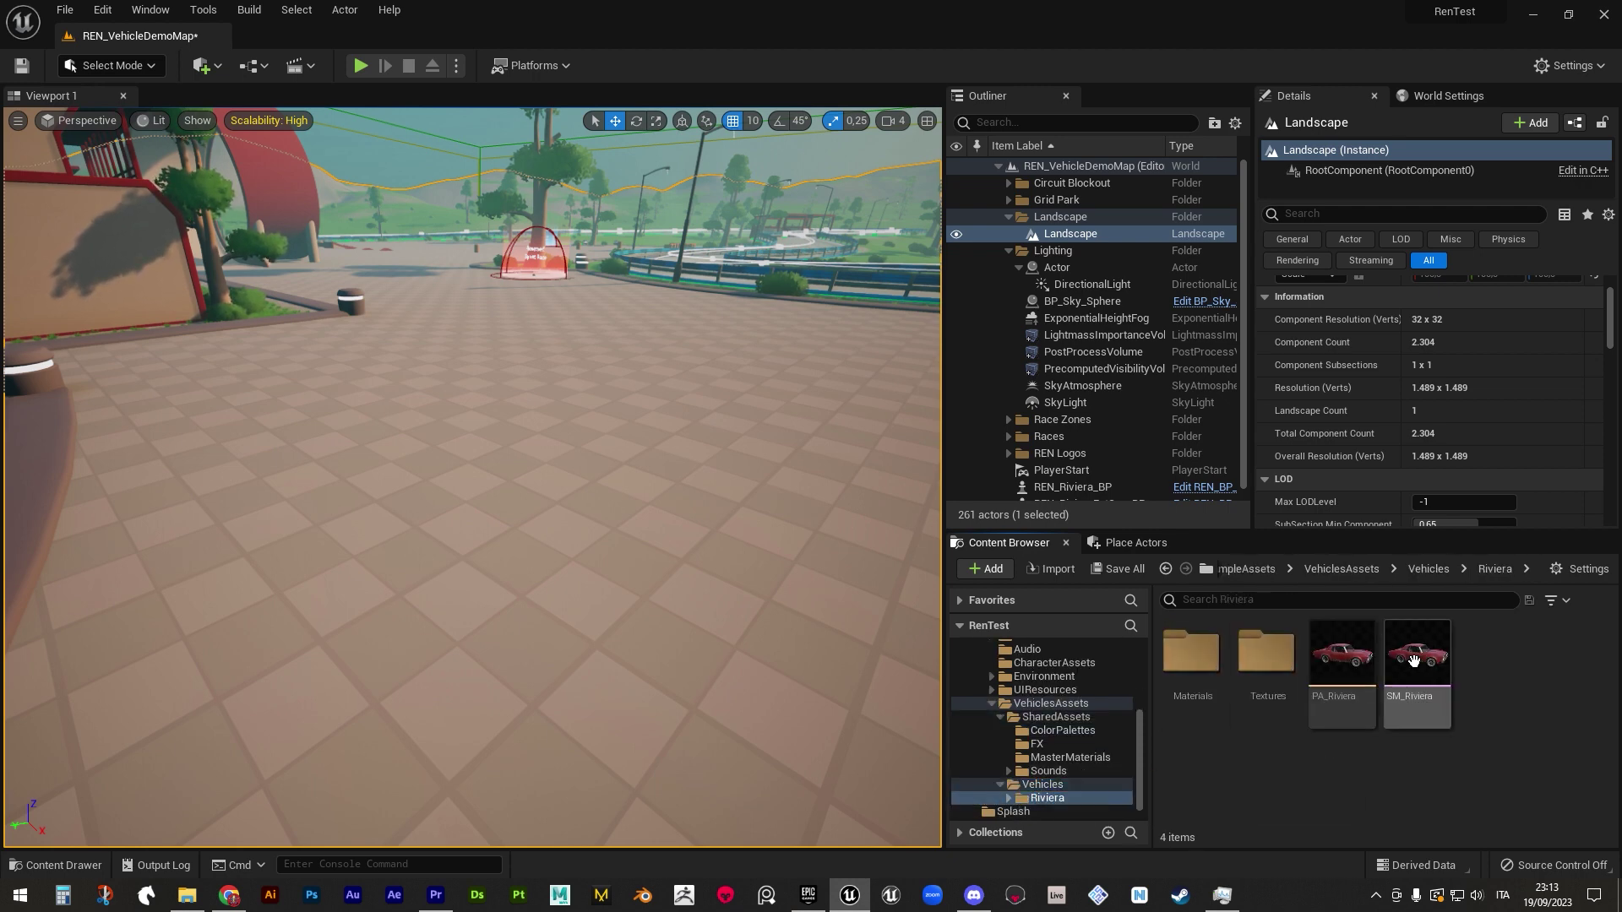
pyautogui.moveTo(1417, 655); pyautogui.dragTo(563, 559)
pyautogui.moveTo(563, 559); pyautogui.dragTo(473, 549, button='right')
pyautogui.doubleClick(1166, 685)
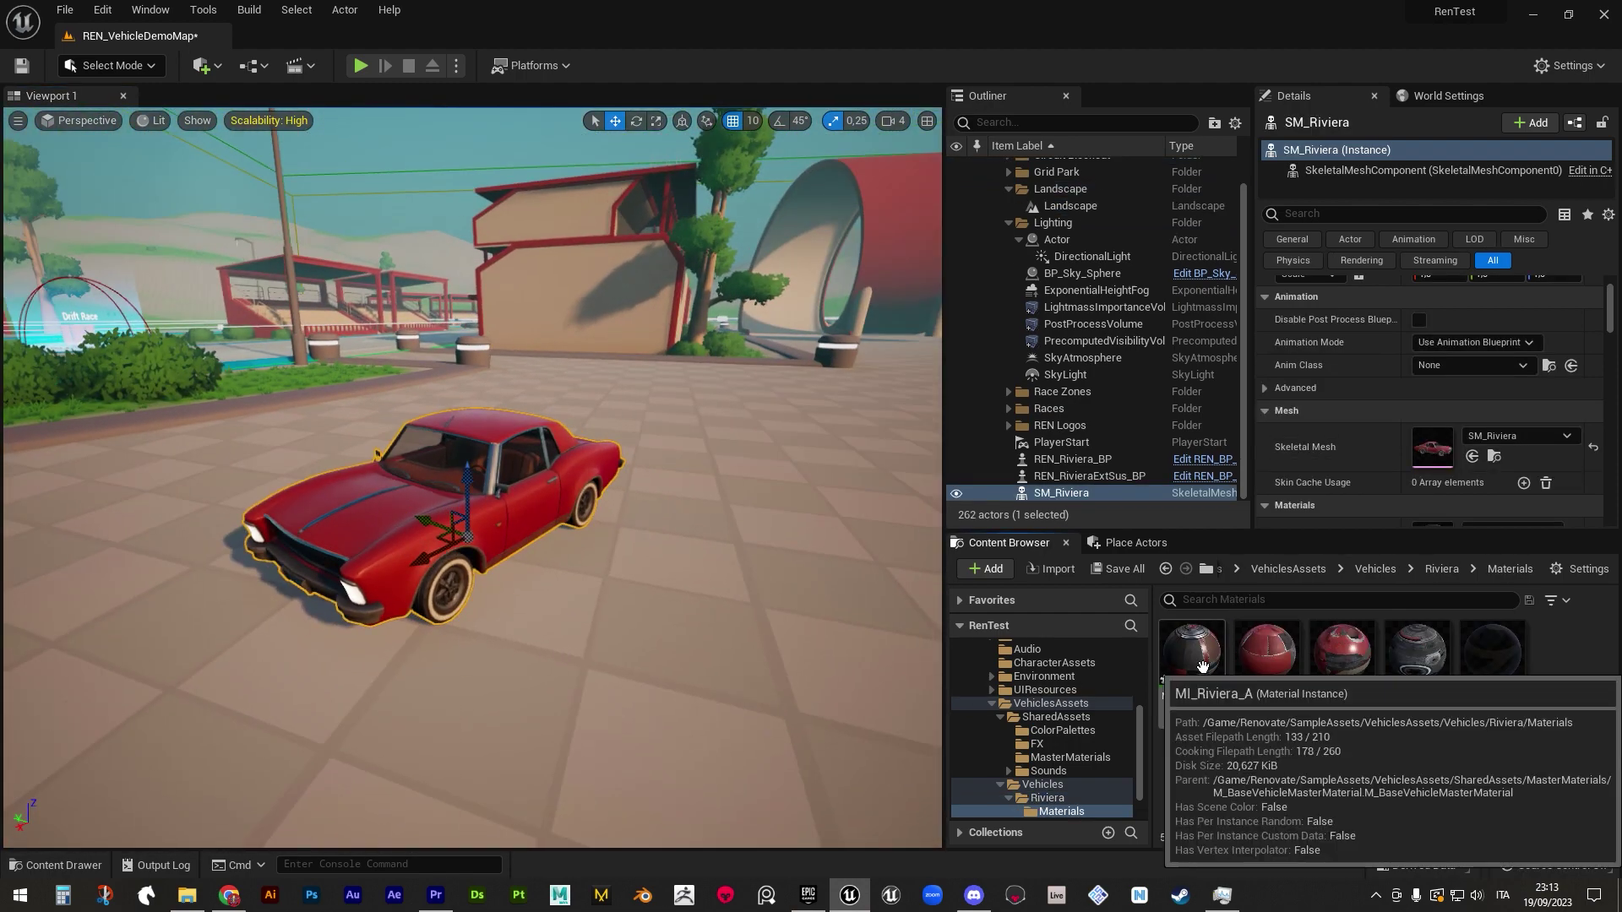
# - In MI_Riviera_A, pick a yellow Paint colour and confirm it
pyautogui.doubleClick(1167, 685)
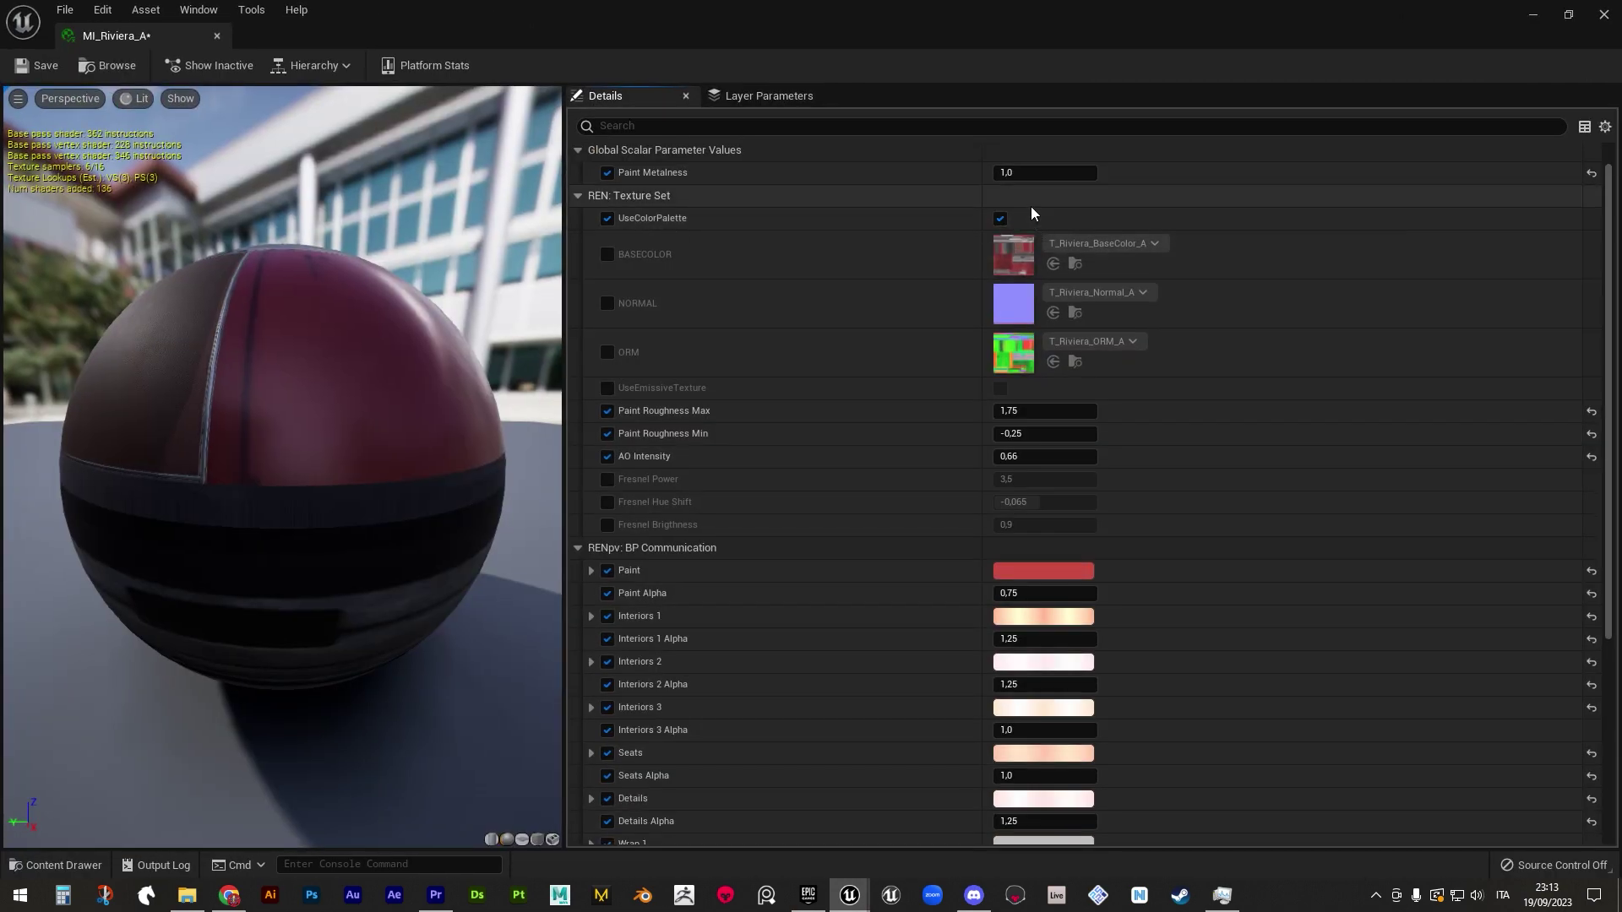
pyautogui.scroll(-5, 972, 677)
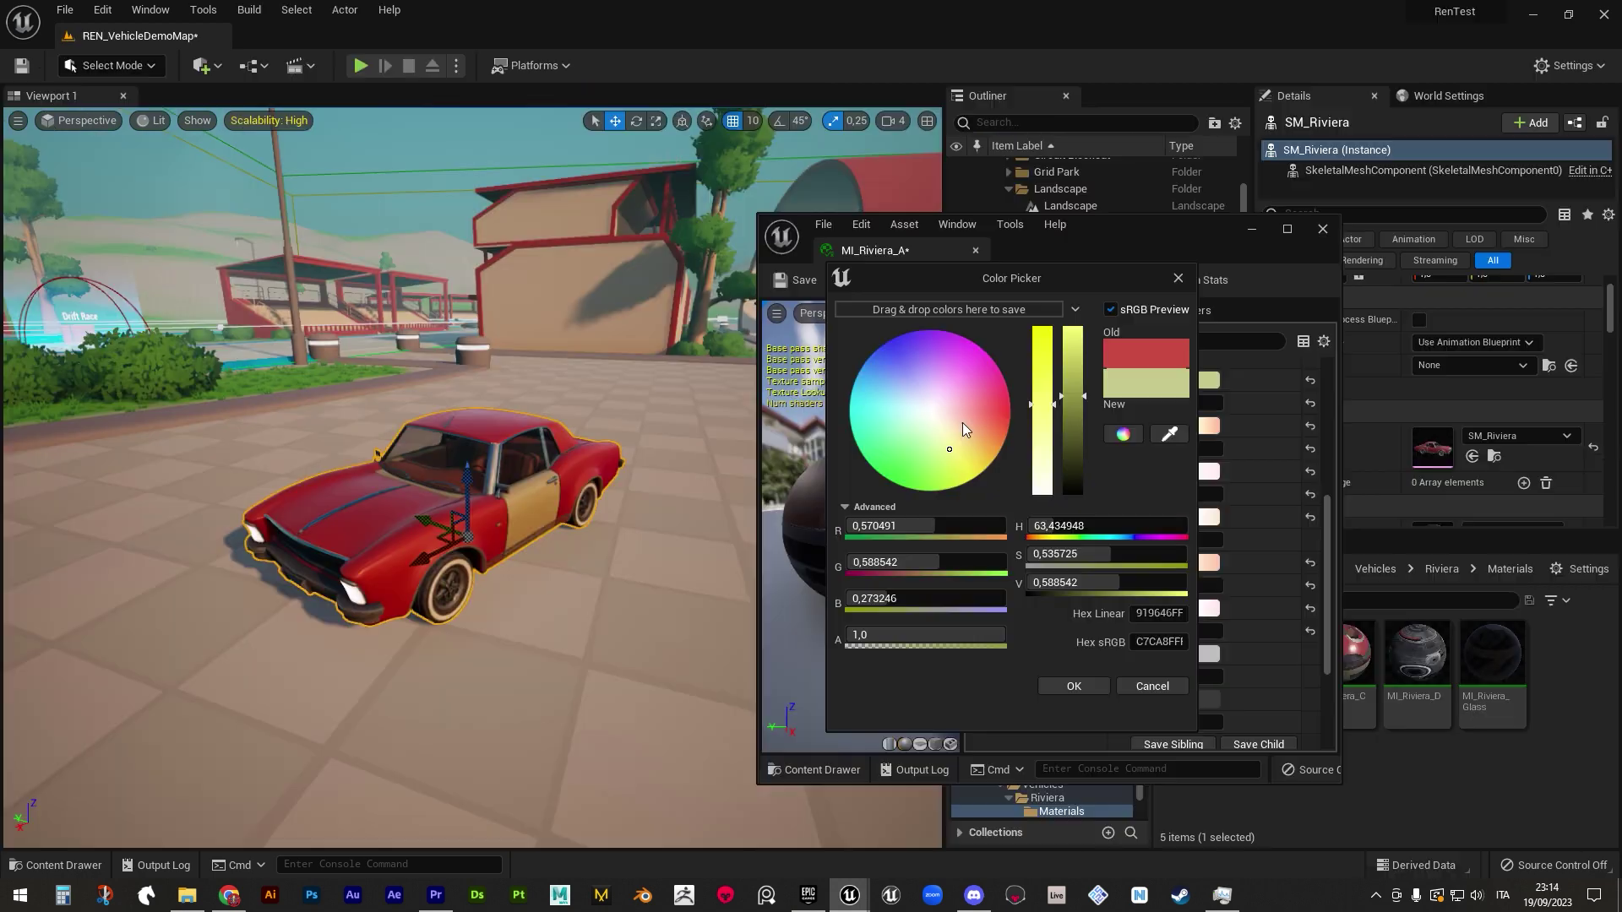
pyautogui.moveTo(961, 423)
pyautogui.mouseDown()
pyautogui.moveTo(925, 482)
pyautogui.moveTo(990, 483)
pyautogui.moveTo(976, 472)
pyautogui.mouseUp()
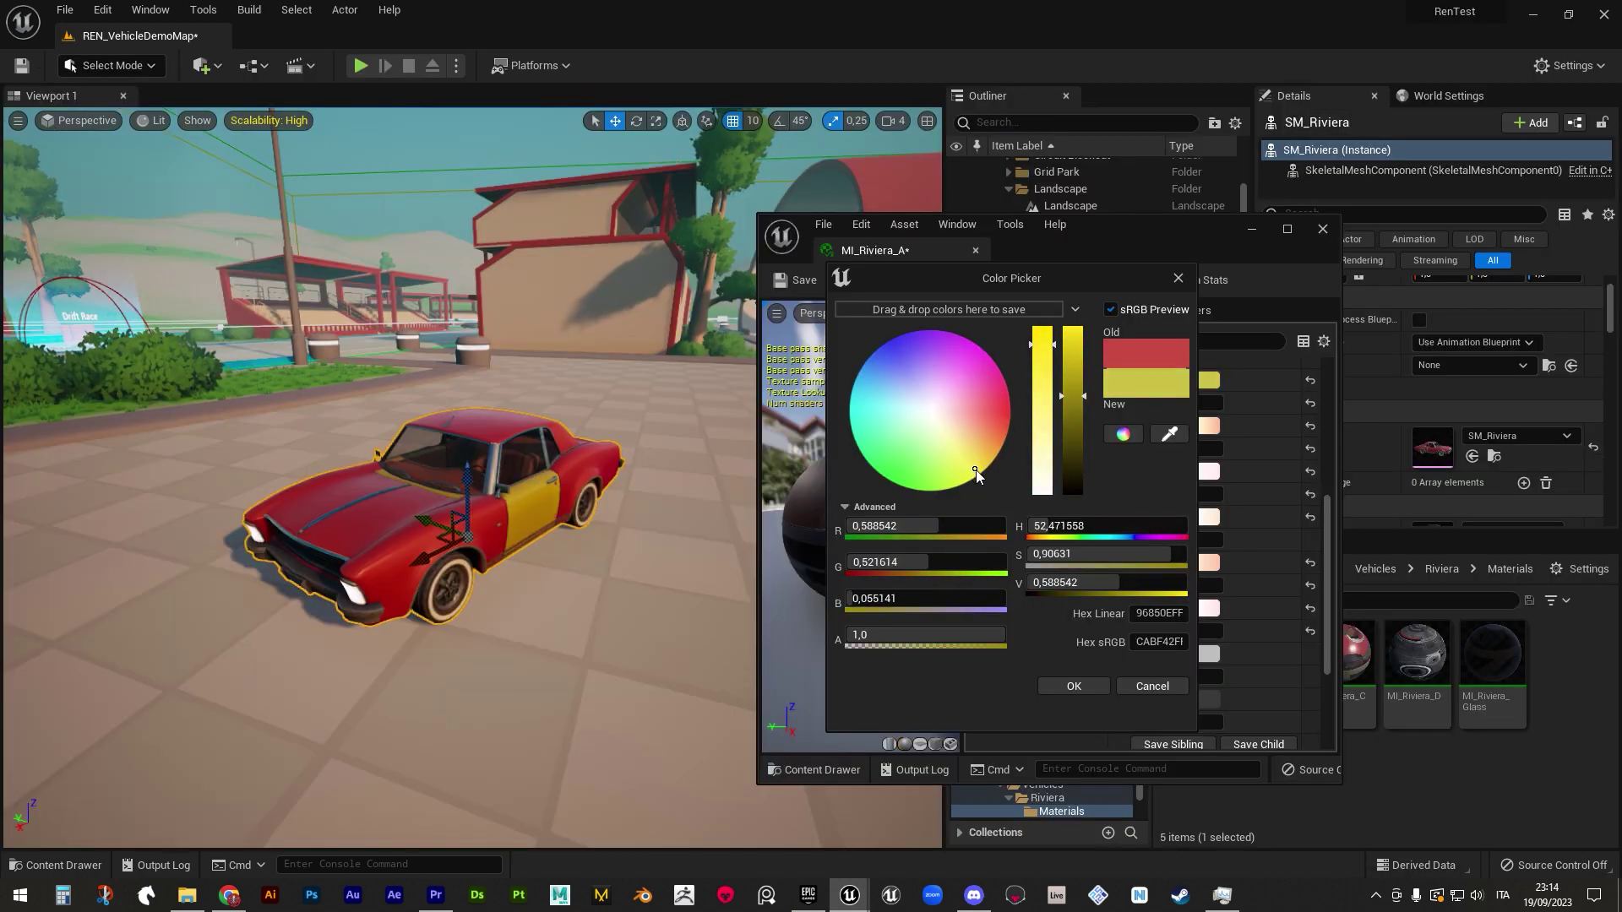
pyautogui.click(1073, 686)
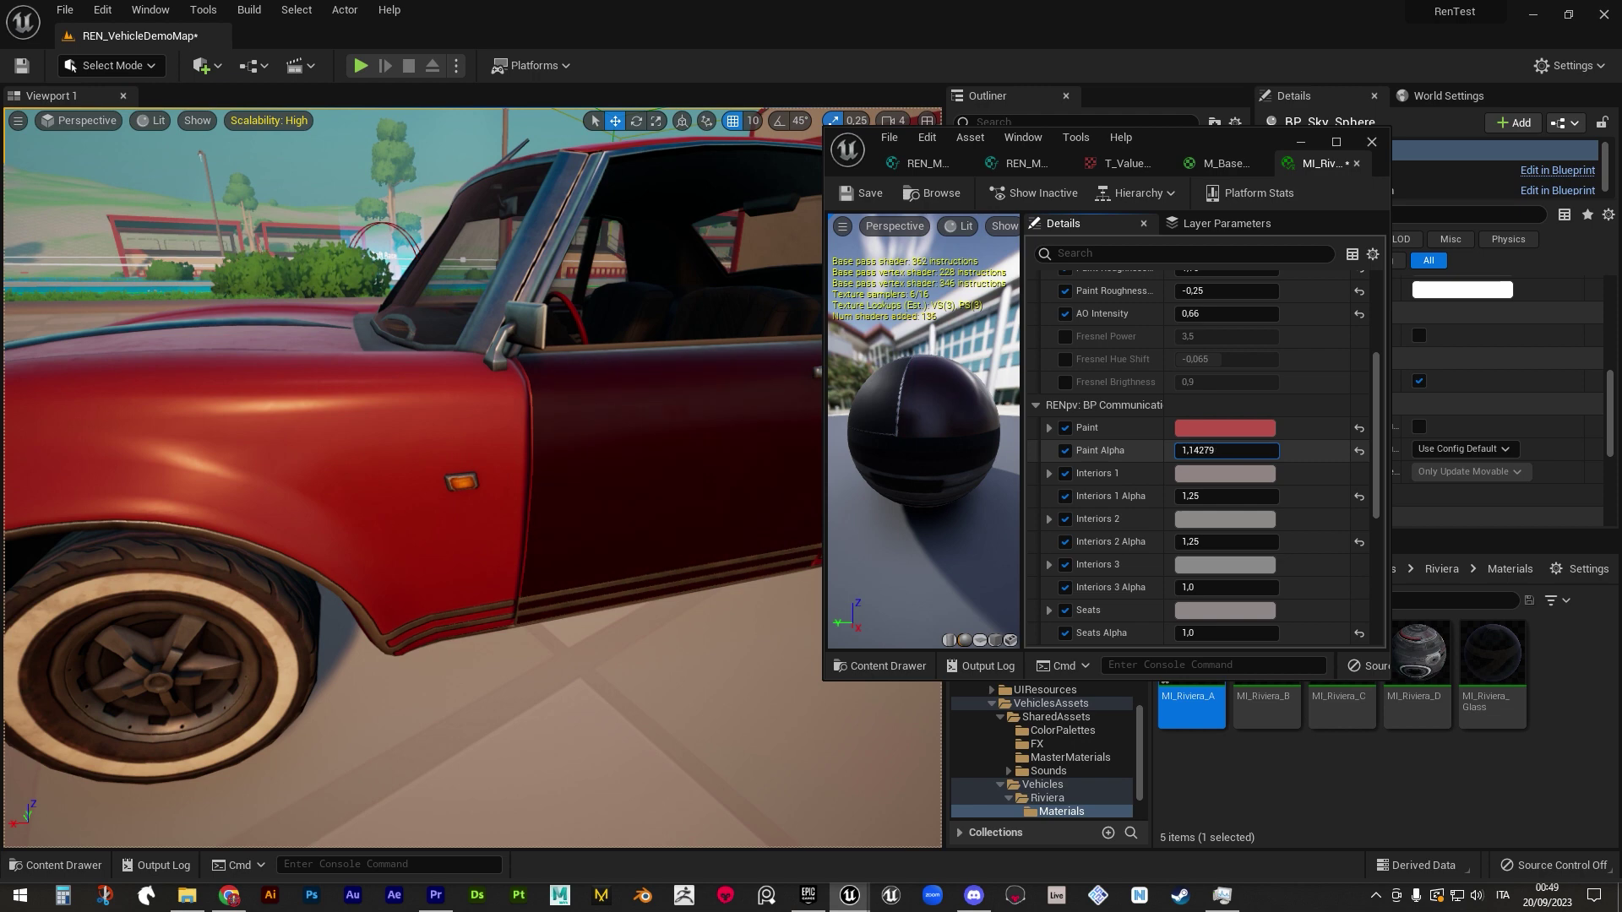
# - Adjust the Paint colour's brightness value, setting it to 3 and then 7
pyautogui.click(1225, 427)
pyautogui.moveTo(1205, 560)
pyautogui.mouseDown()
pyautogui.moveTo(1250, 560)
pyautogui.moveTo(1206, 559)
pyautogui.mouseUp()
pyautogui.click(1206, 560)
pyautogui.write('3')
pyautogui.press('Return')
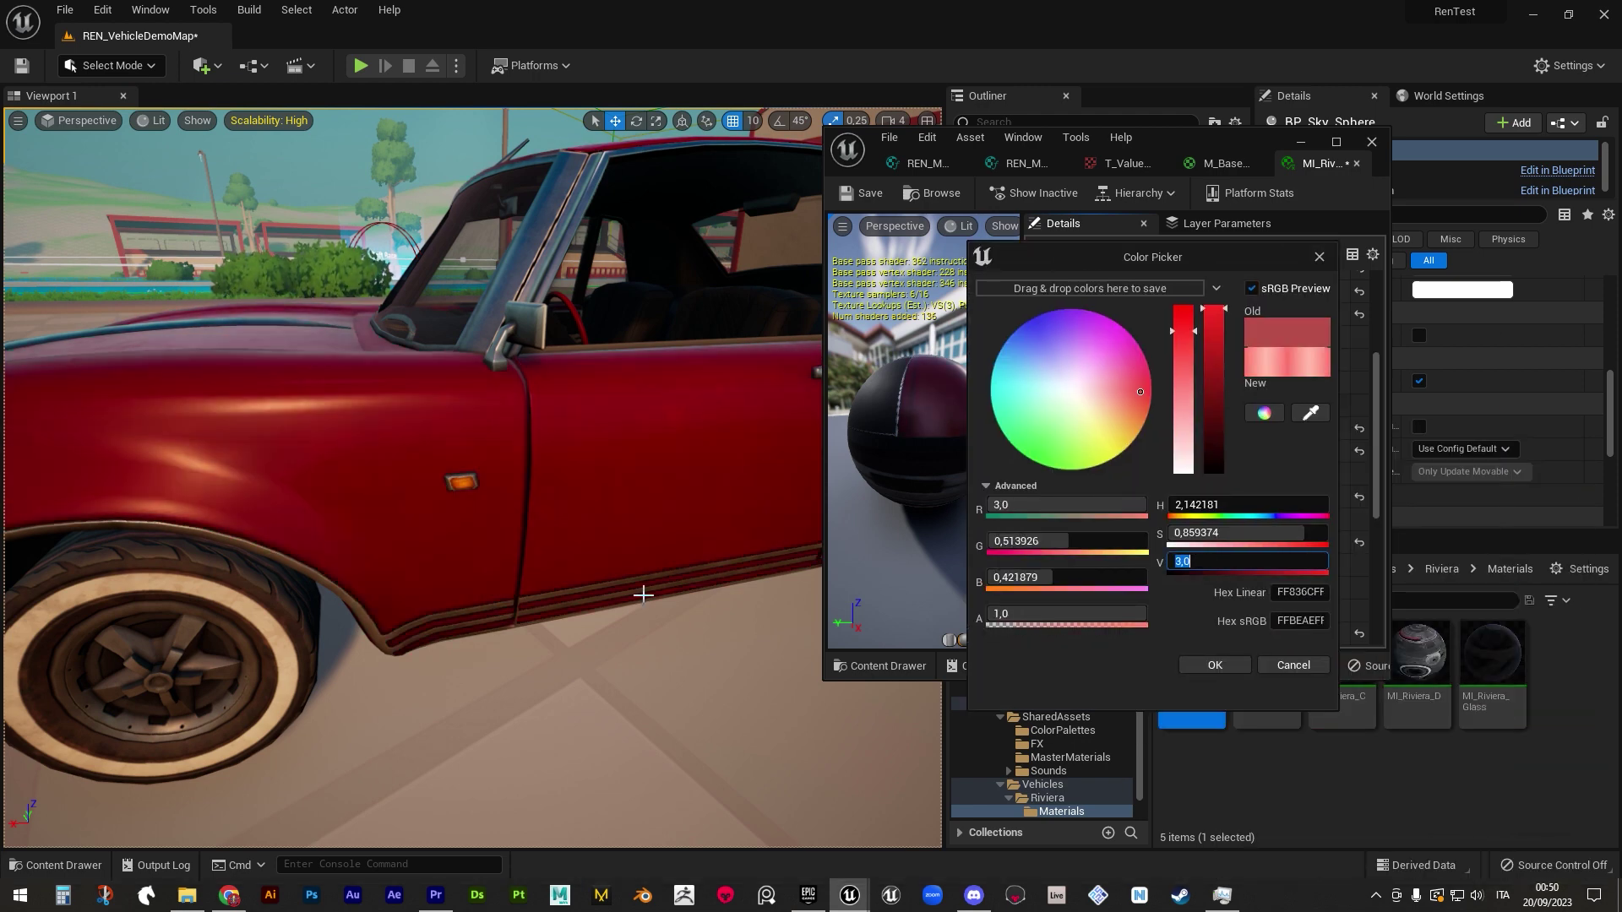
pyautogui.click(1320, 257)
pyautogui.click(1225, 428)
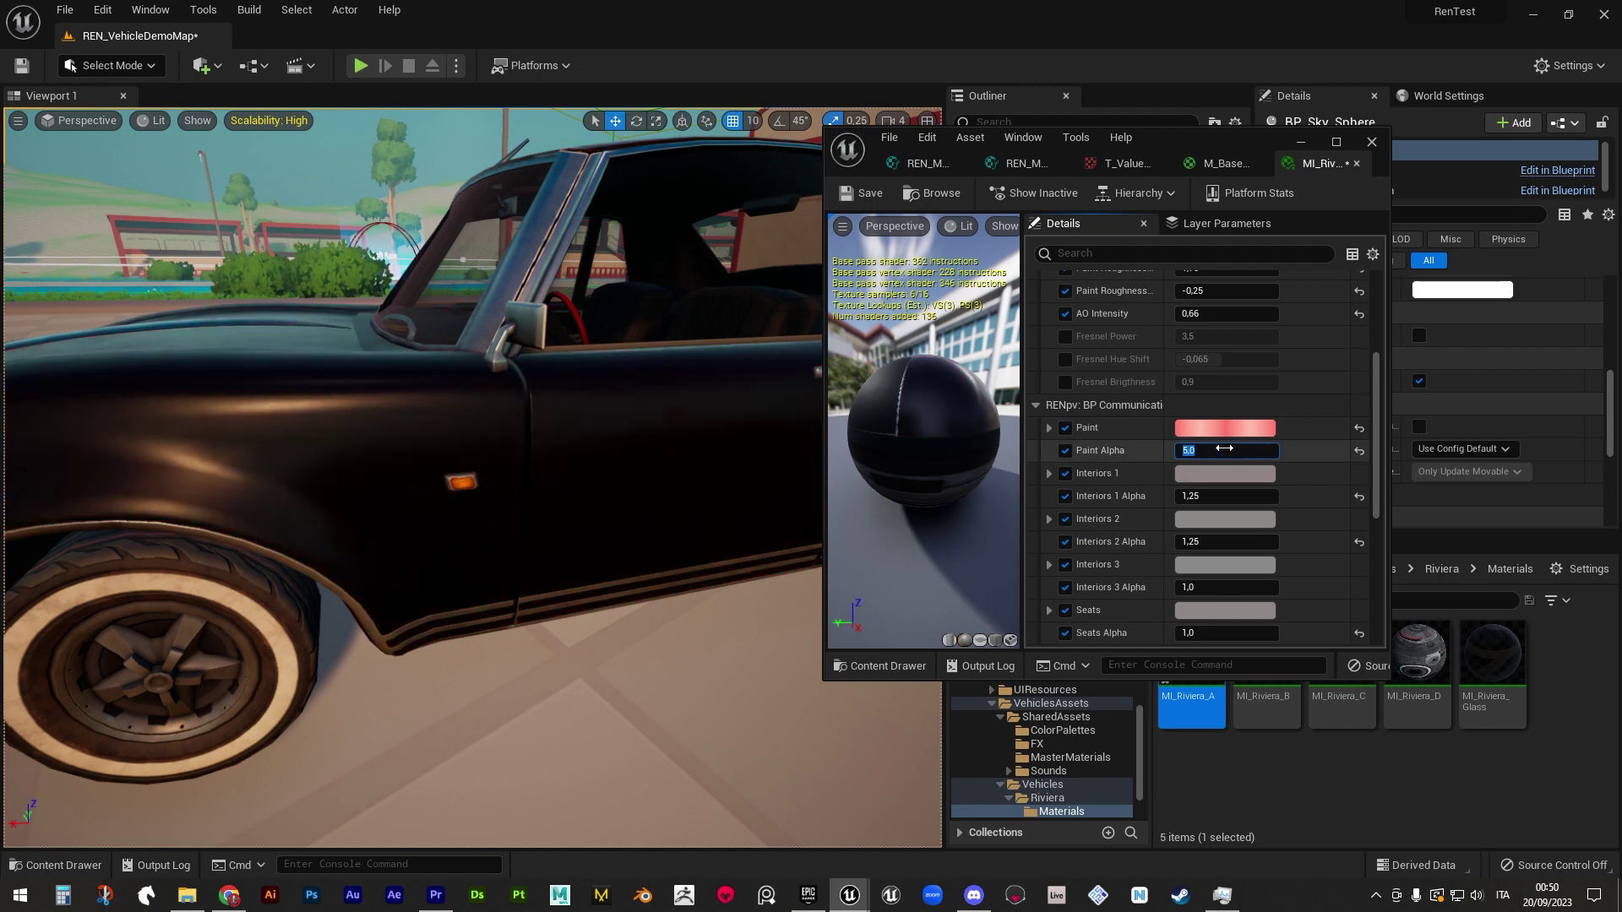
pyautogui.click(1487, 745)
pyautogui.write('7')
pyautogui.press('Return')
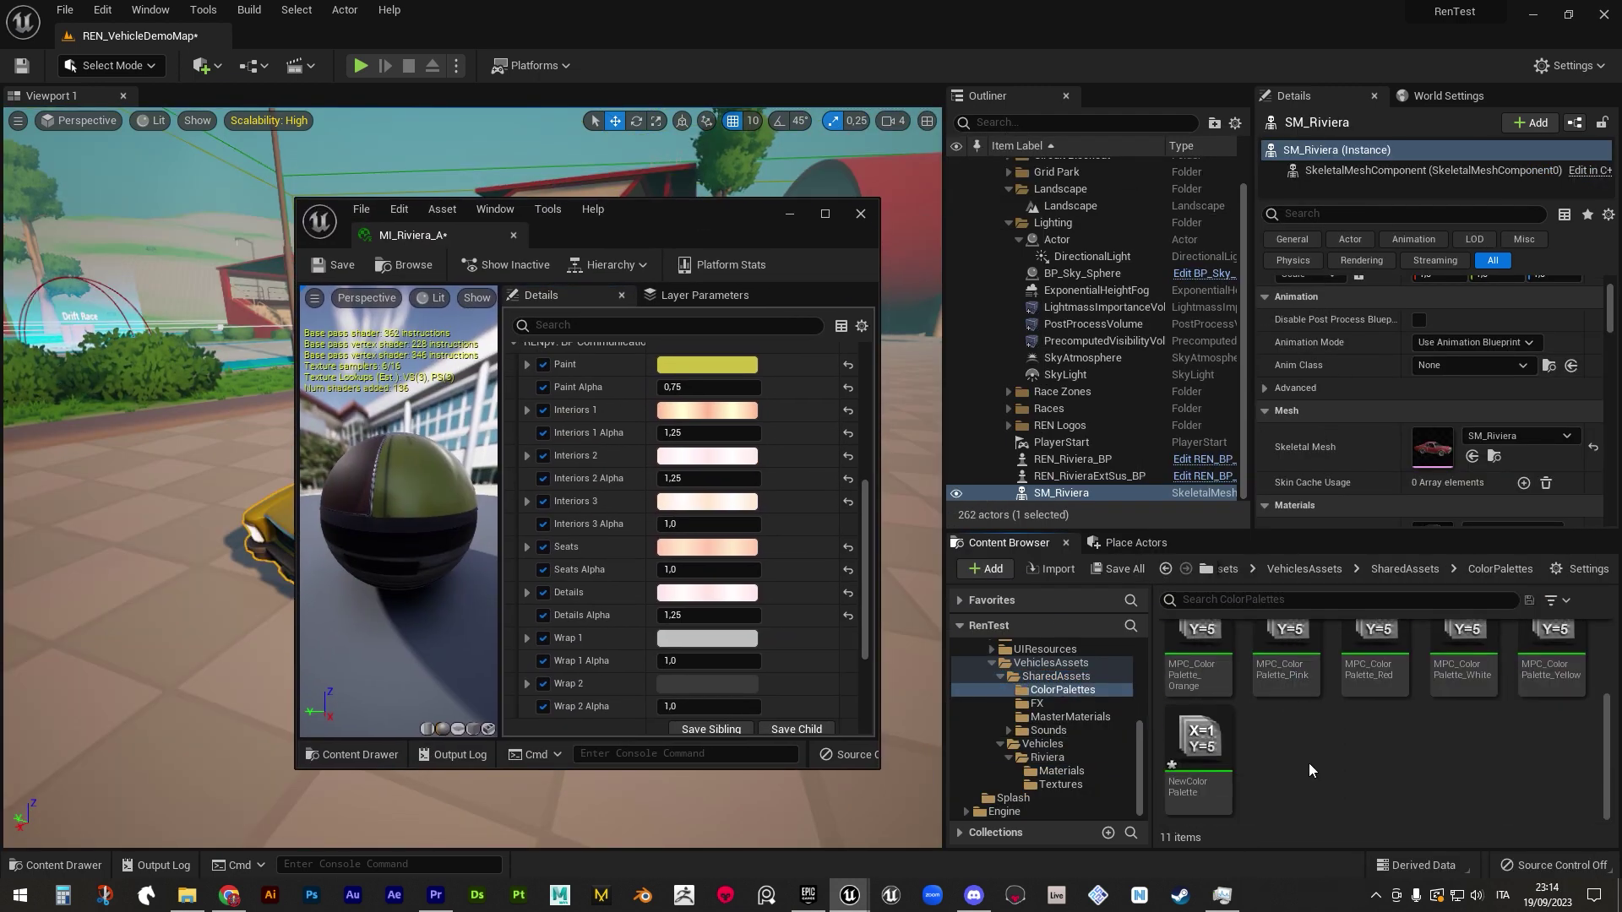
# - Open NewColorPalette in its own window beside the MI_Riviera_A editor
pyautogui.doubleClick(1198, 747)
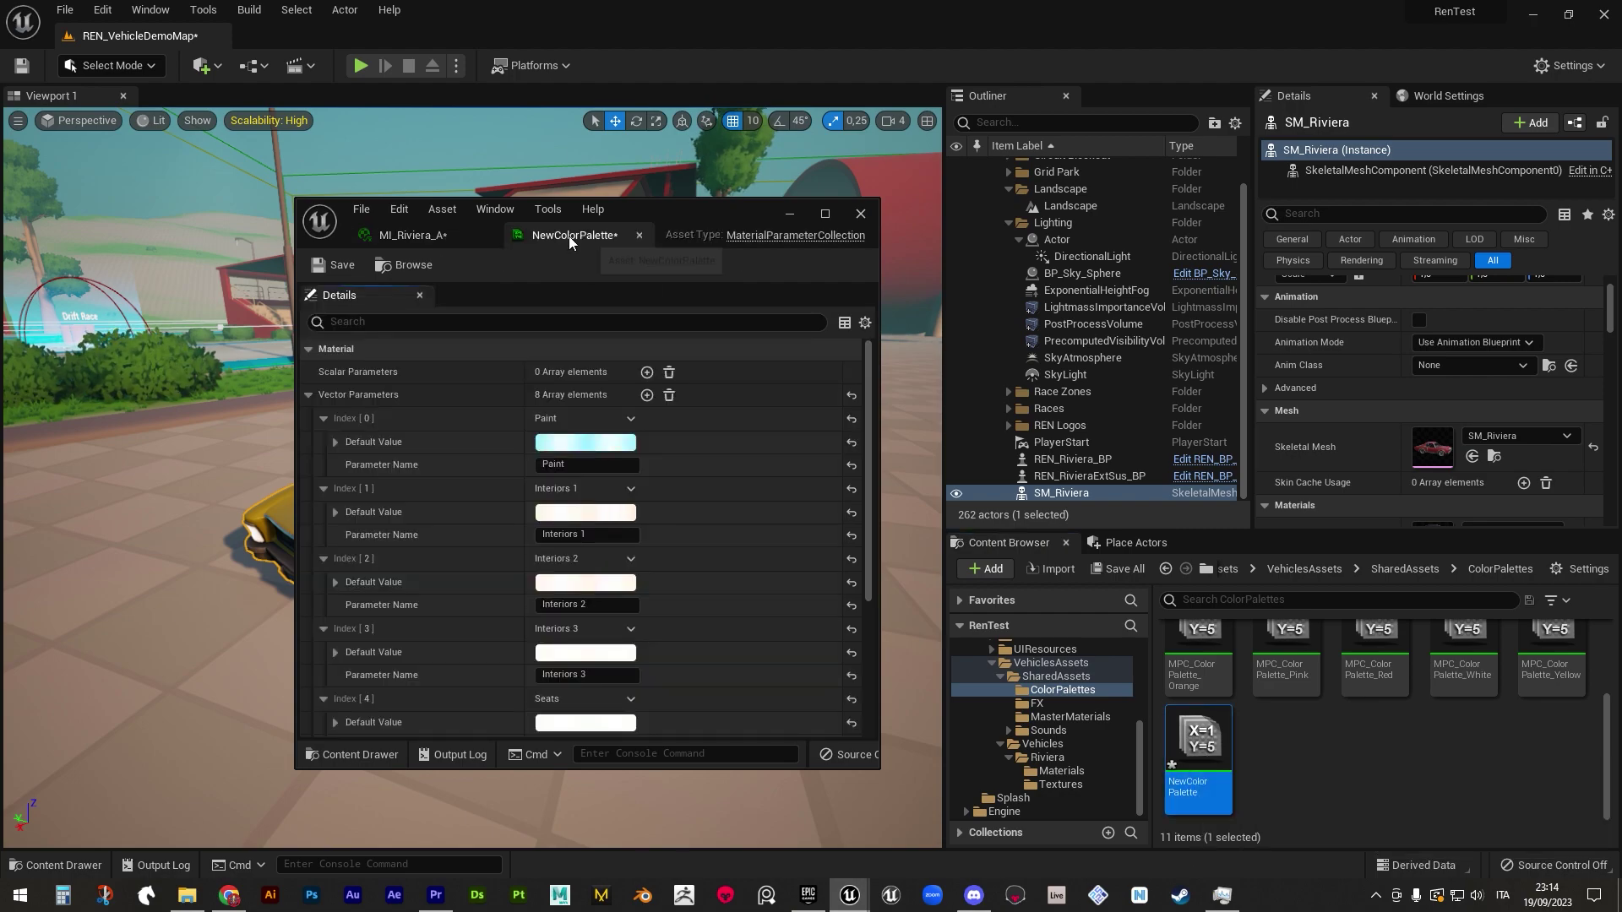
pyautogui.moveTo(569, 236); pyautogui.dragTo(1618, 135)
pyautogui.click(575, 140)
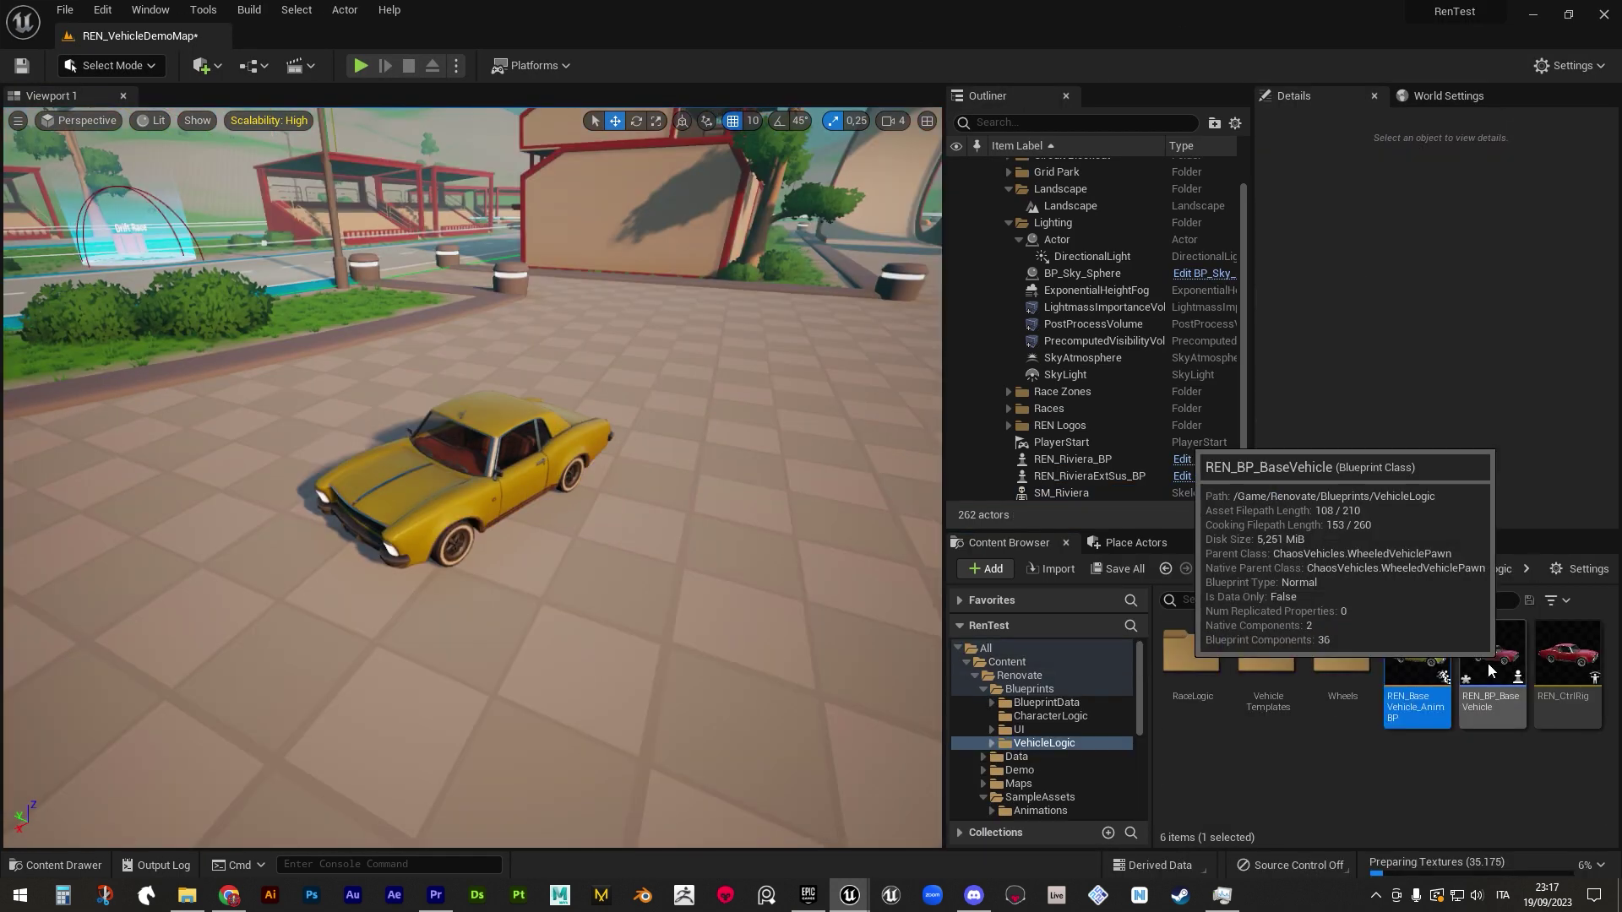
# - Place a REN_BP_BaseVehicle in the level and assign NewColorPalette as its Color Palette
pyautogui.moveTo(1490, 672); pyautogui.dragTo(668, 693)
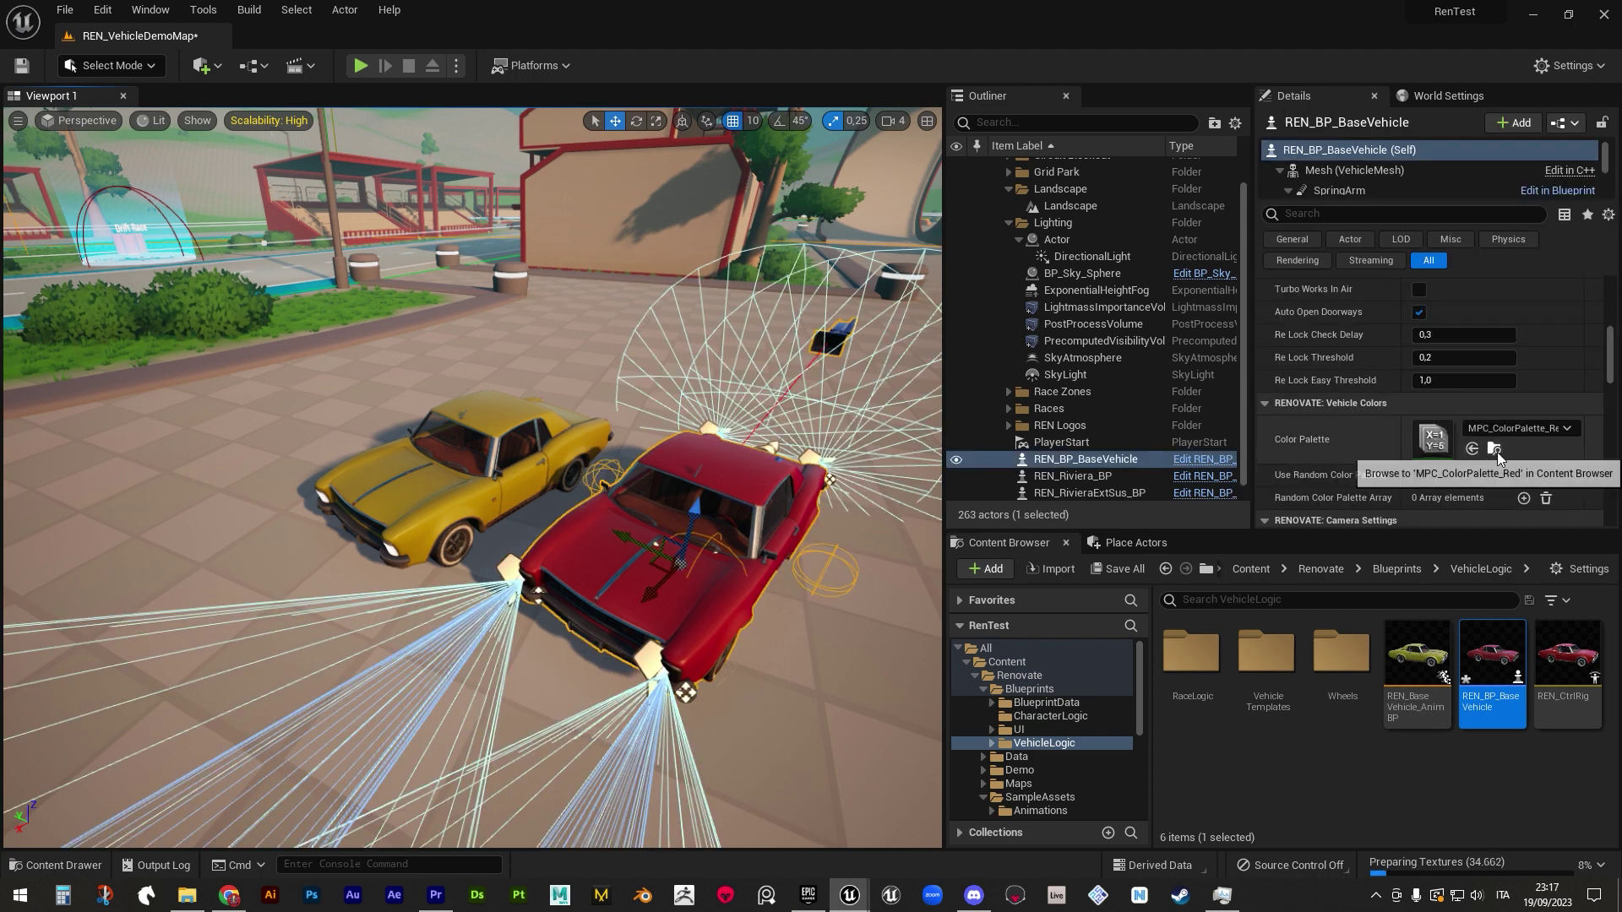
pyautogui.click(1494, 448)
pyautogui.moveTo(1198, 743); pyautogui.dragTo(1419, 448)
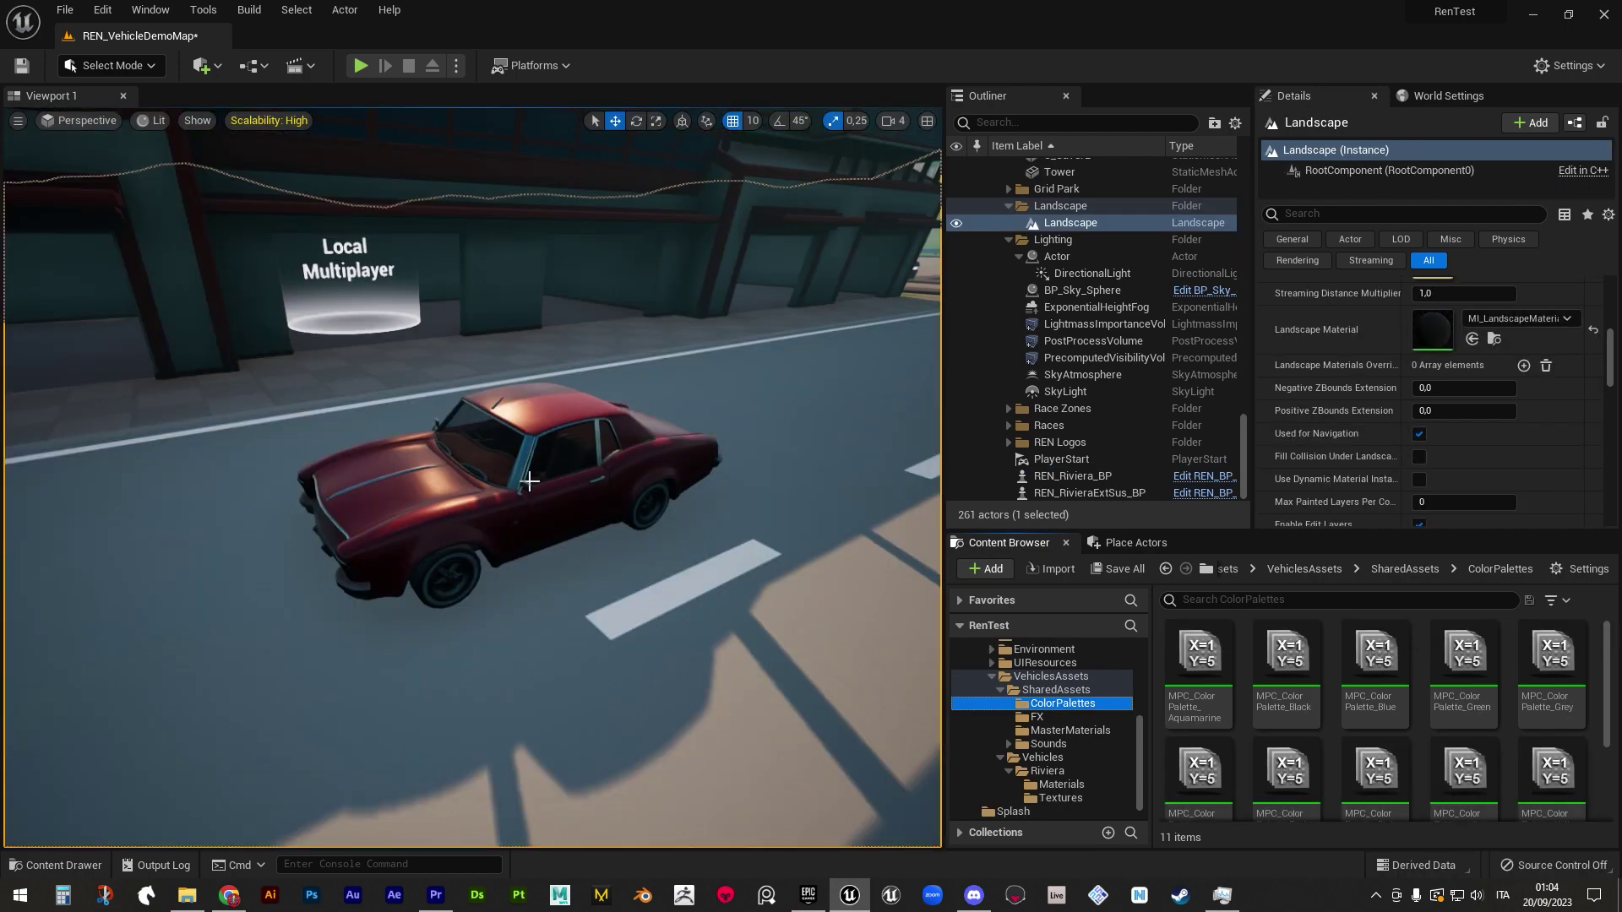
# - Fill REN_Riviera_BP's Random Color Palette Array entries, ending with the red palette
pyautogui.click(1073, 476)
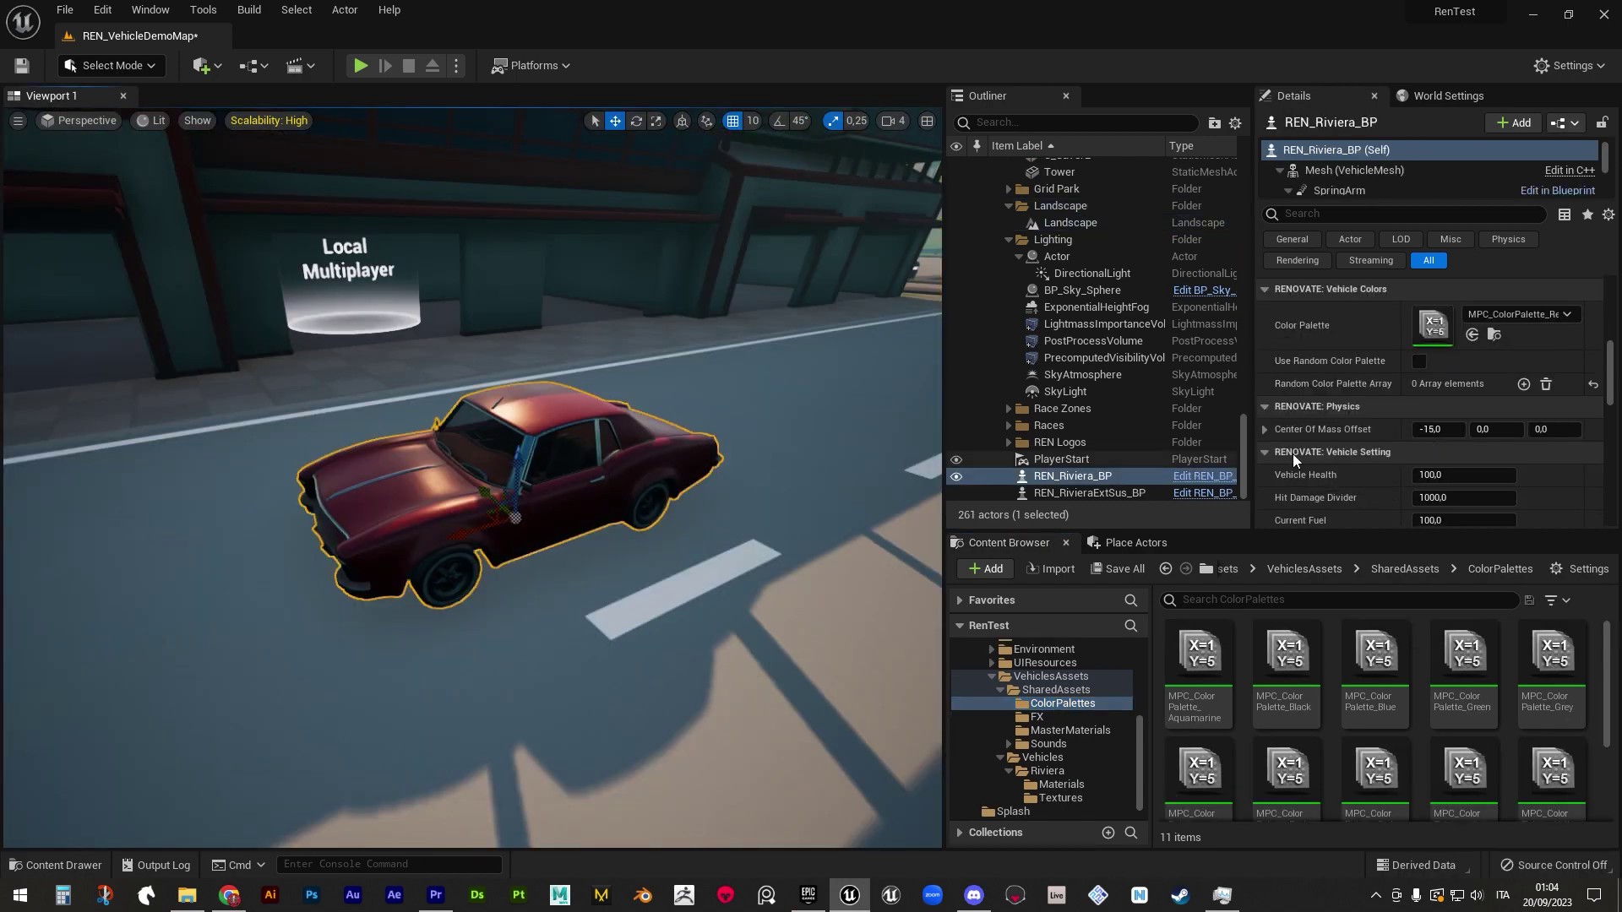
pyautogui.click(1524, 385)
pyautogui.click(1375, 667)
pyautogui.click(1464, 667)
pyautogui.click(1375, 764)
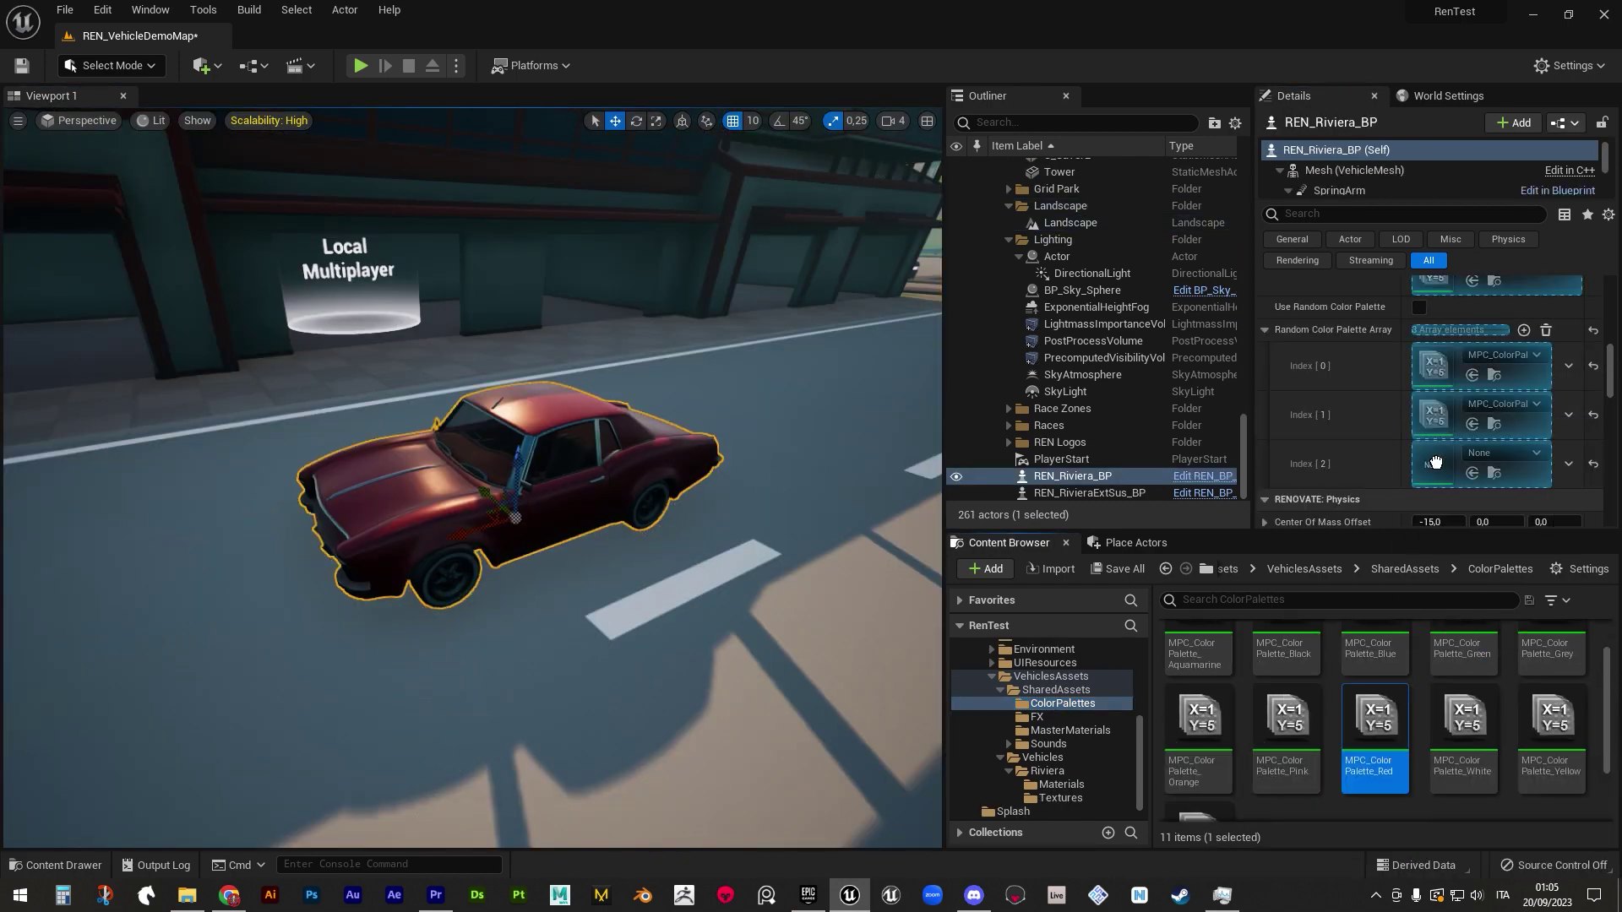
# - Play the level, enter the car, cycle its random palette, then try the red car
pyautogui.hotkey('alt', 'p')
pyautogui.press('w')
pyautogui.press('e')
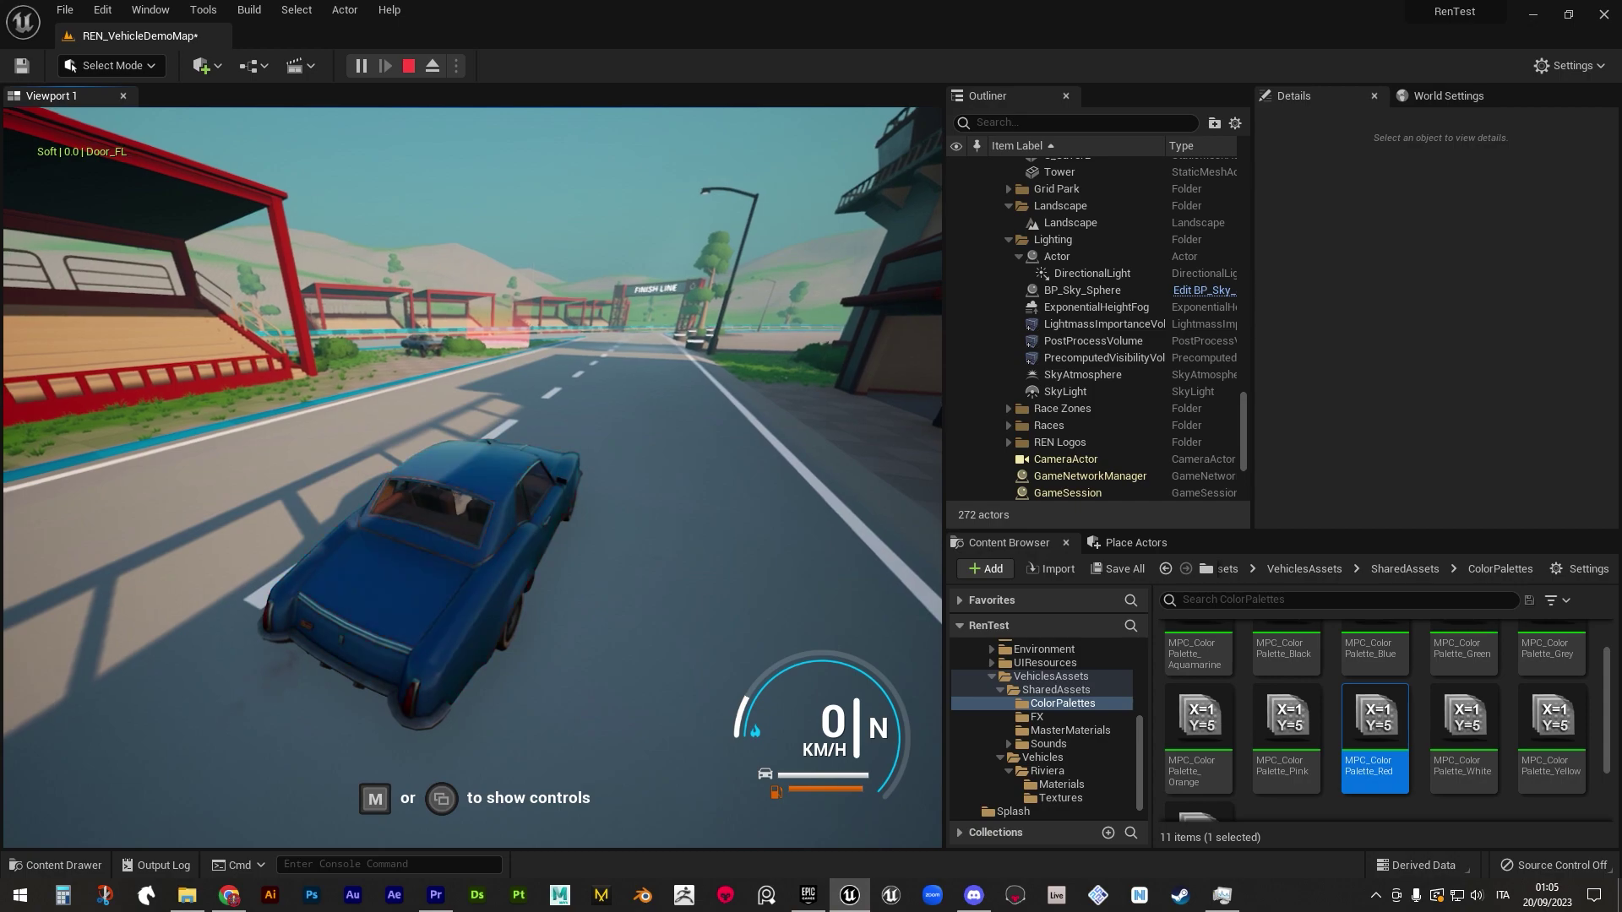
pyautogui.press('c')
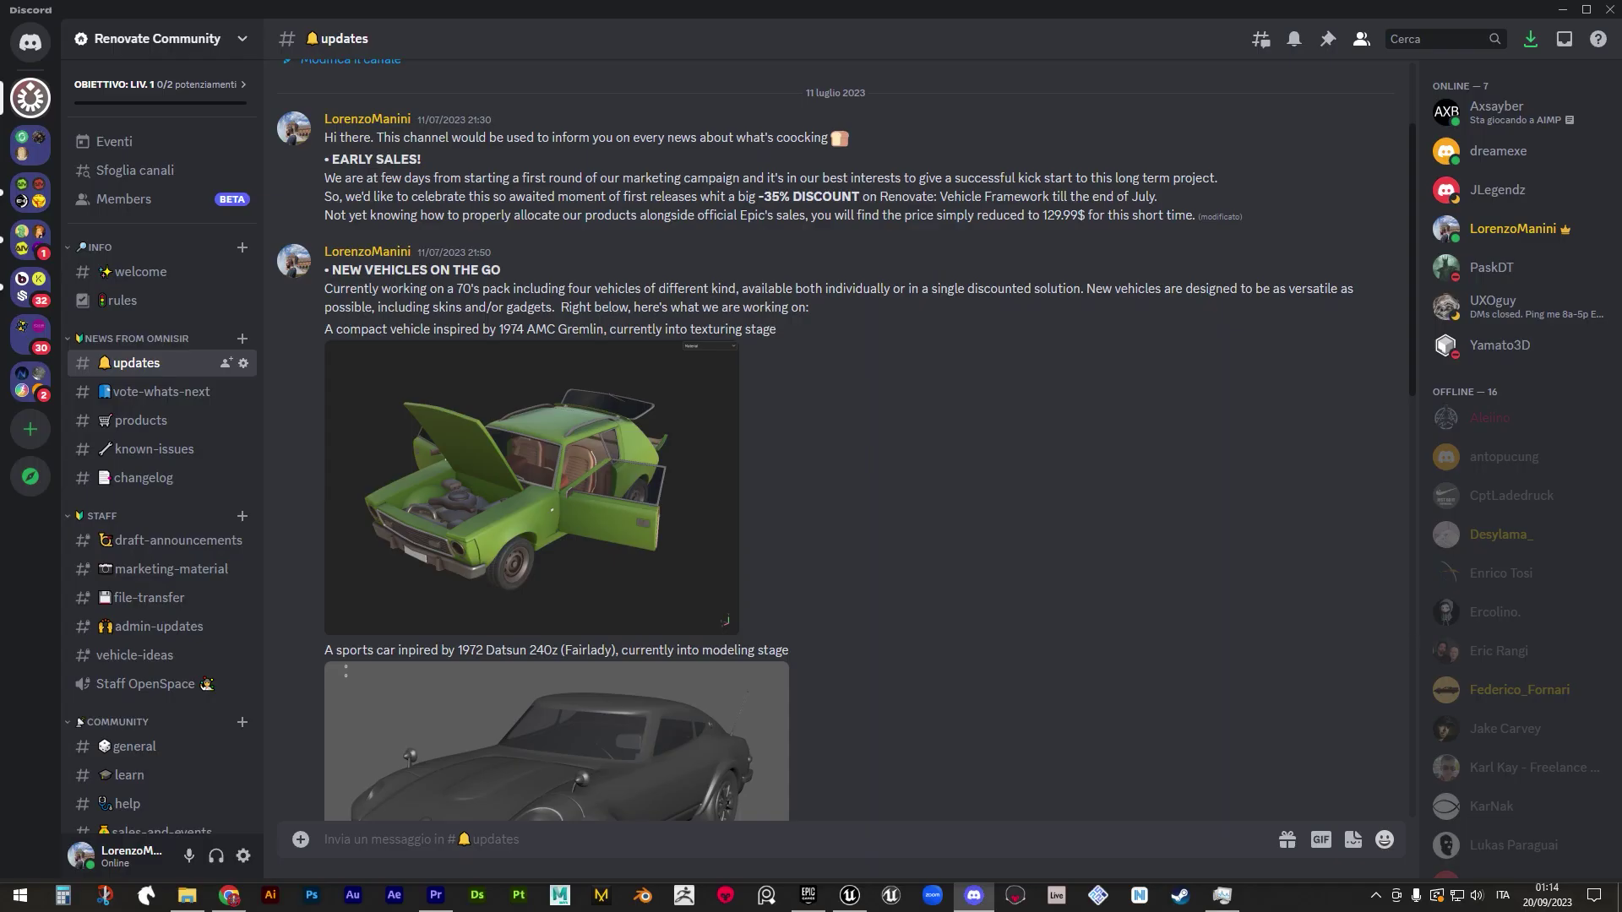
pyautogui.scroll(-3, 121, 549)
pyautogui.scroll(-10, 489, 534)
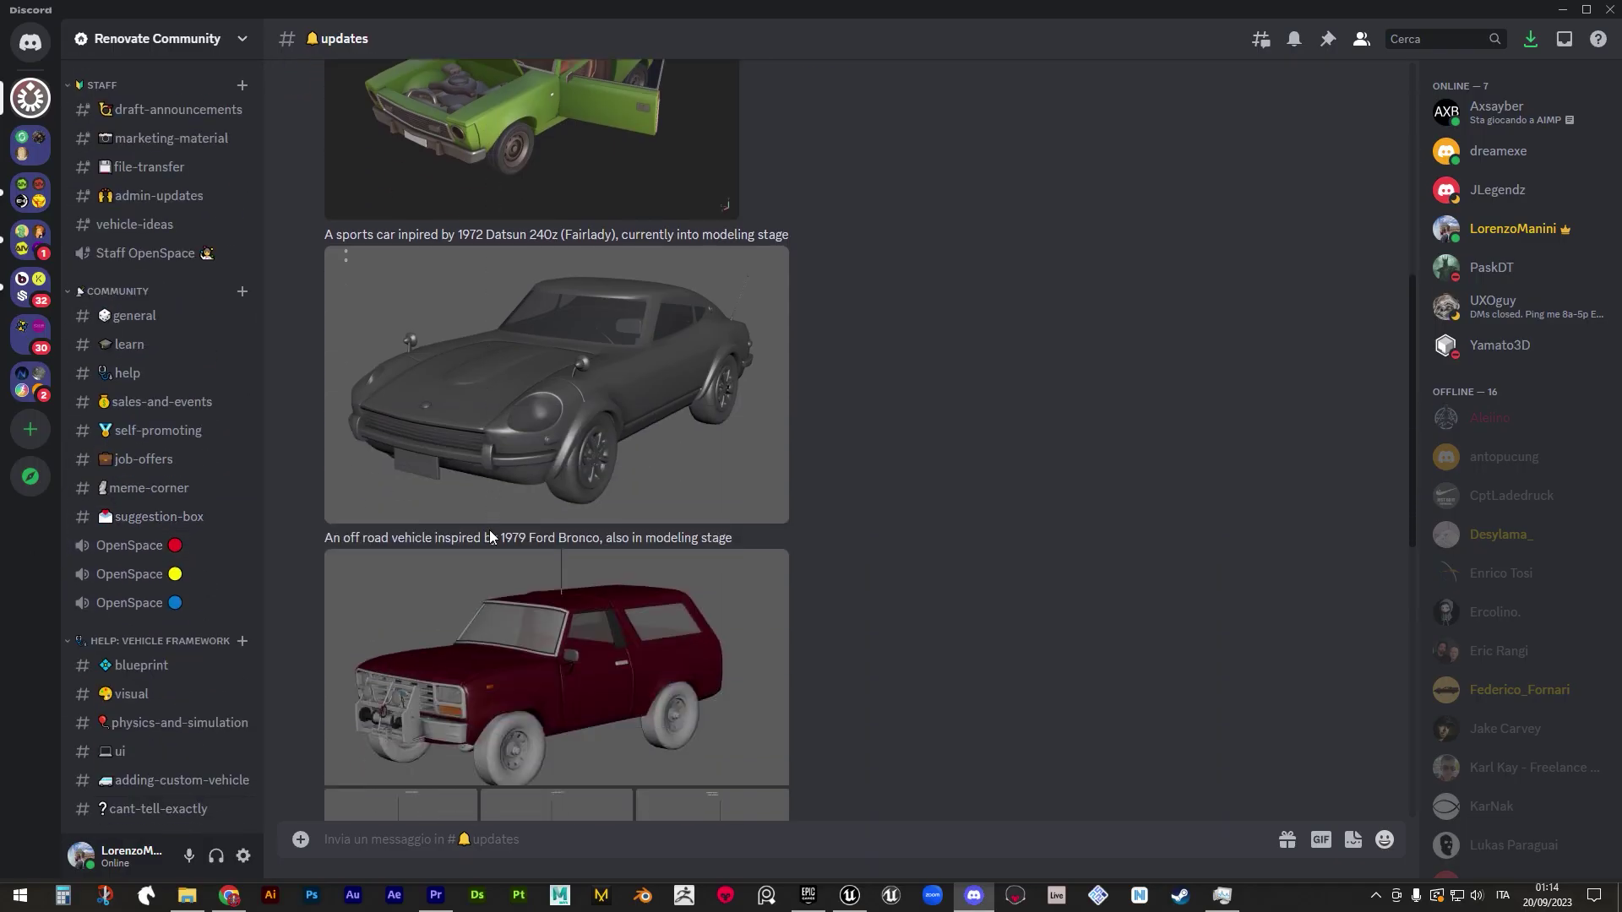
pyautogui.scroll(-5, 490, 535)
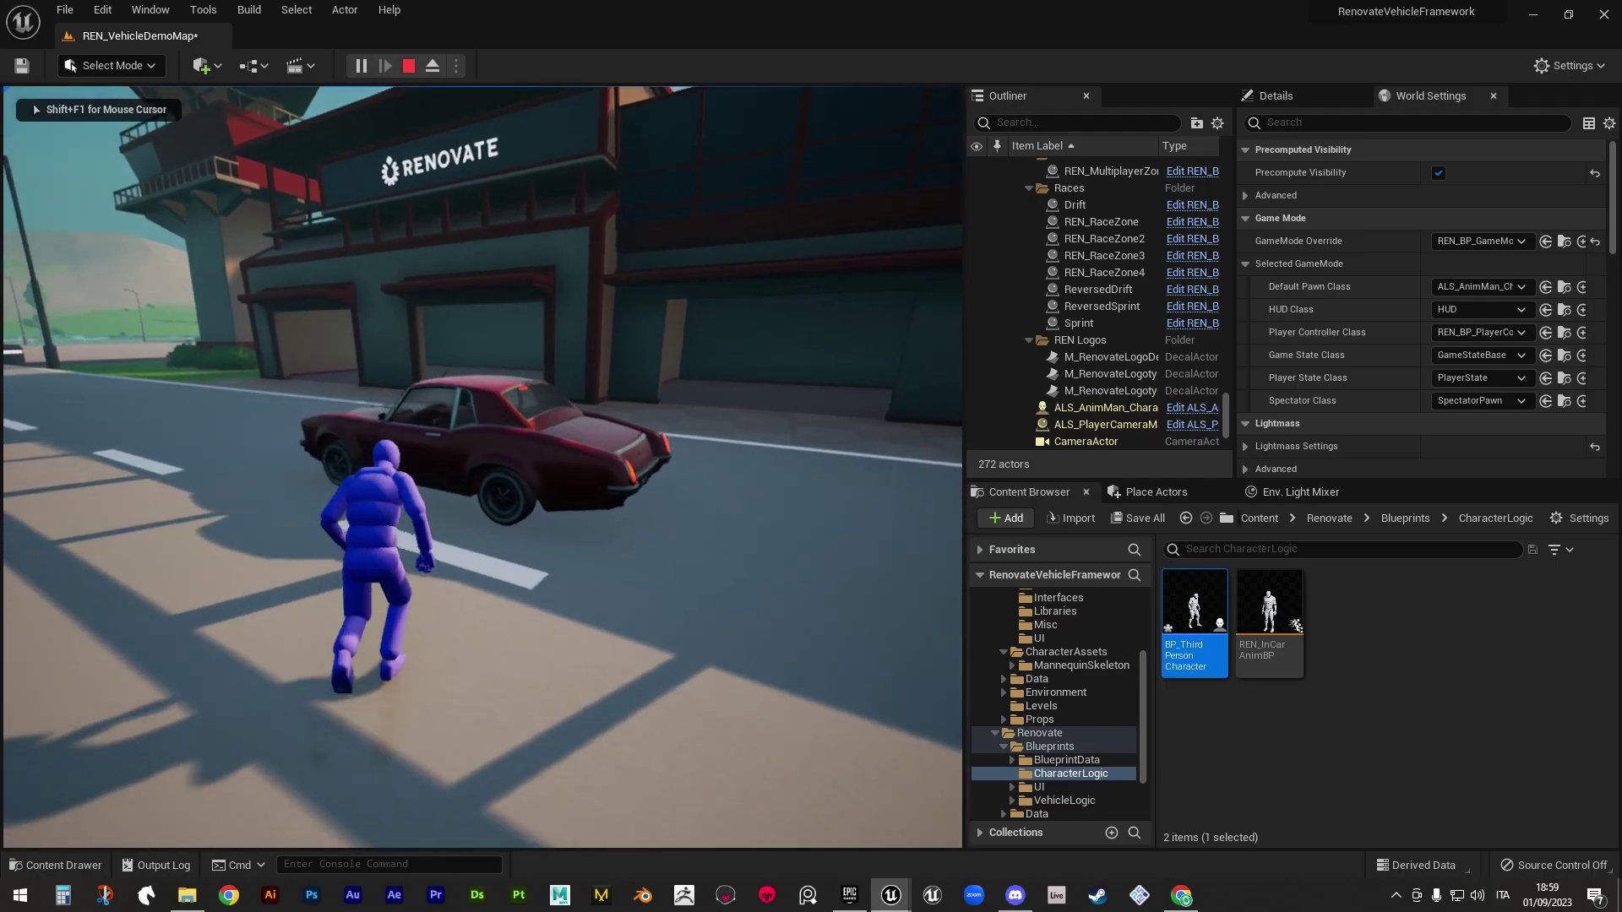
pyautogui.press('w')
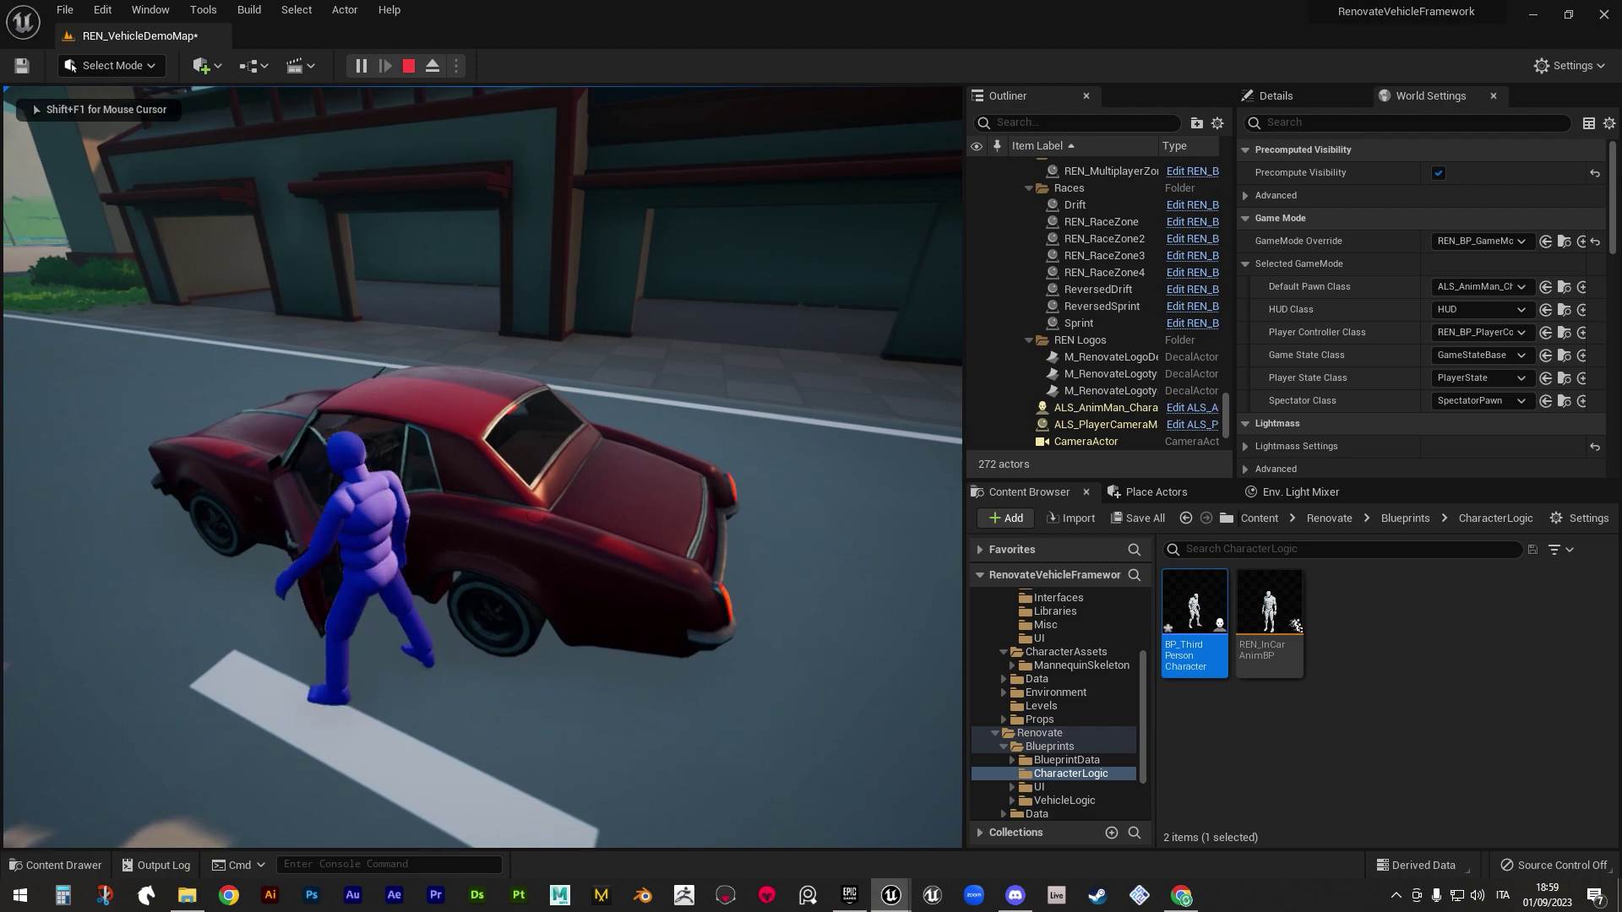
pyautogui.press('e')
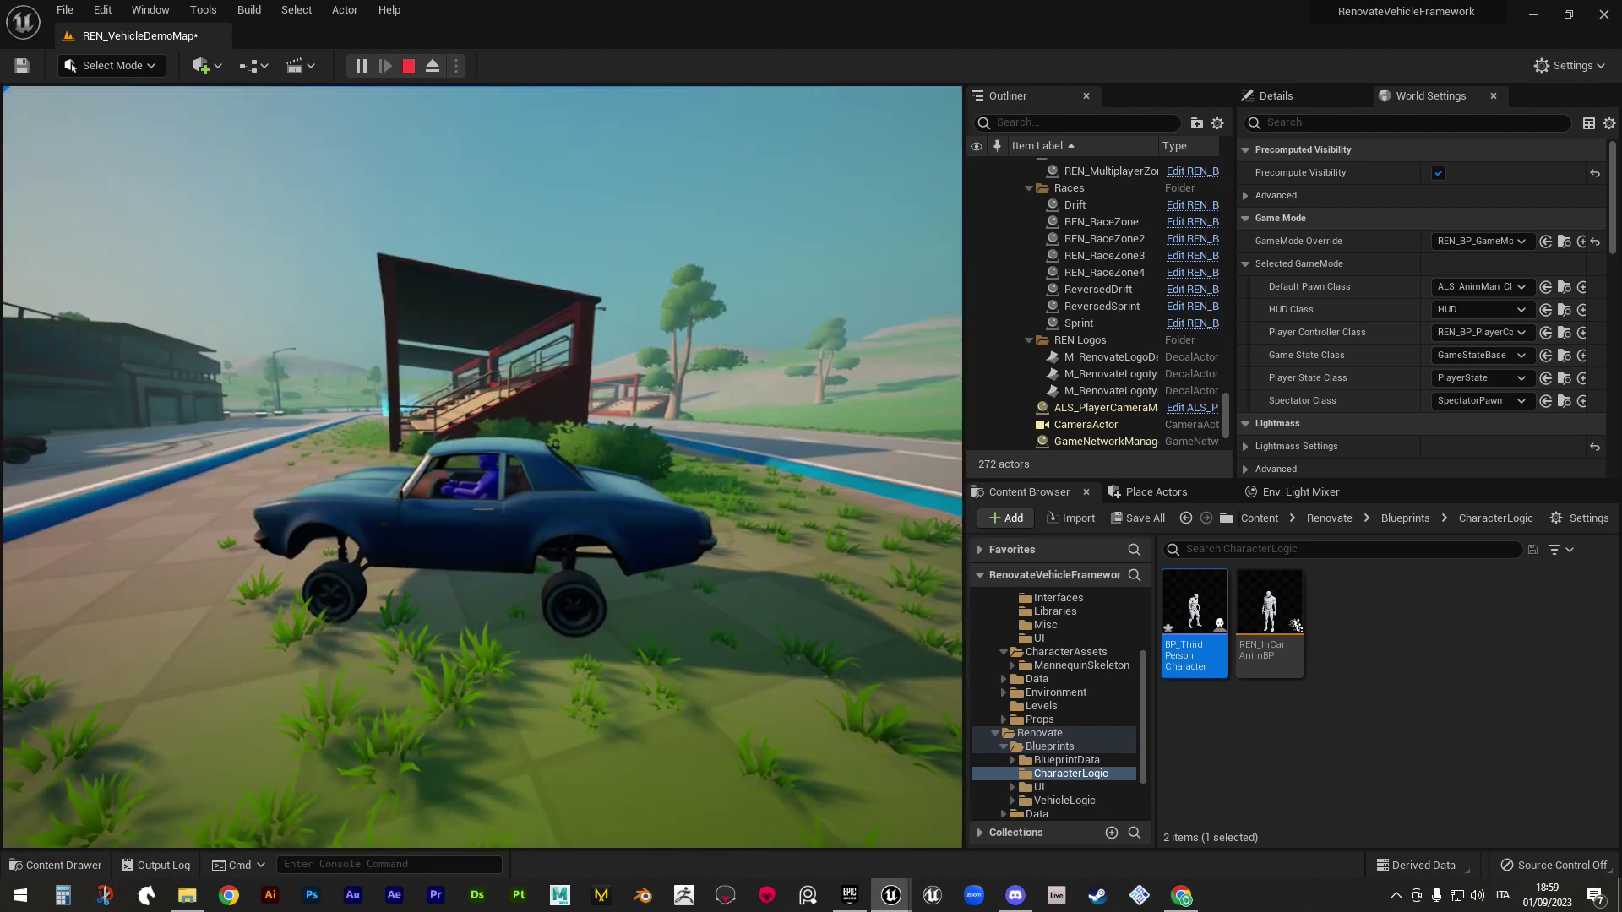
pyautogui.press('e')
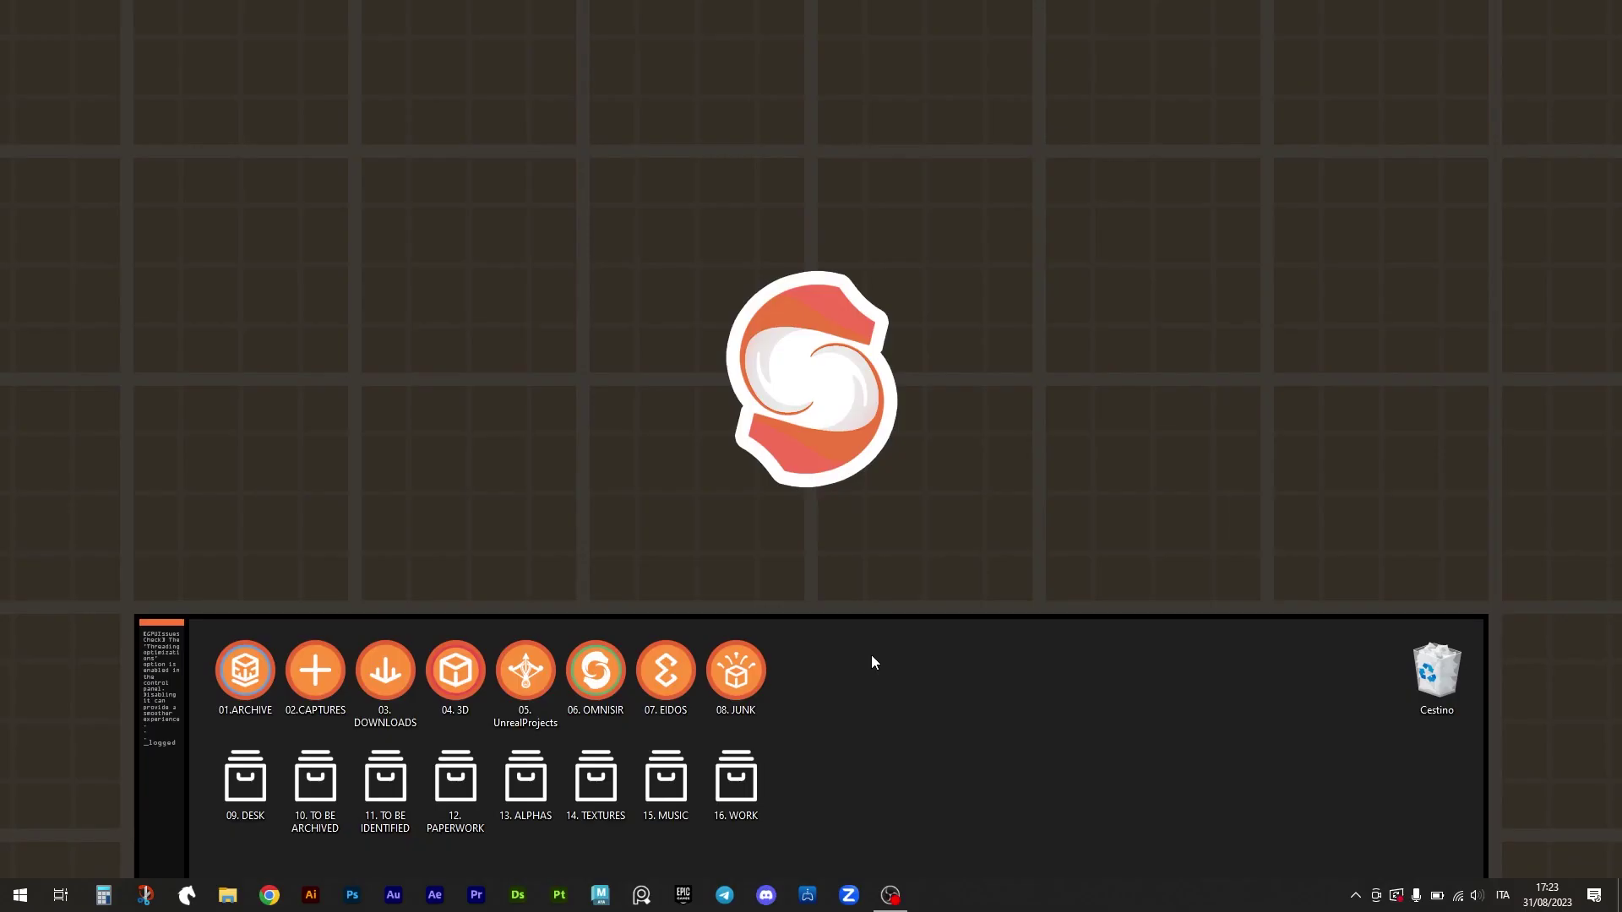